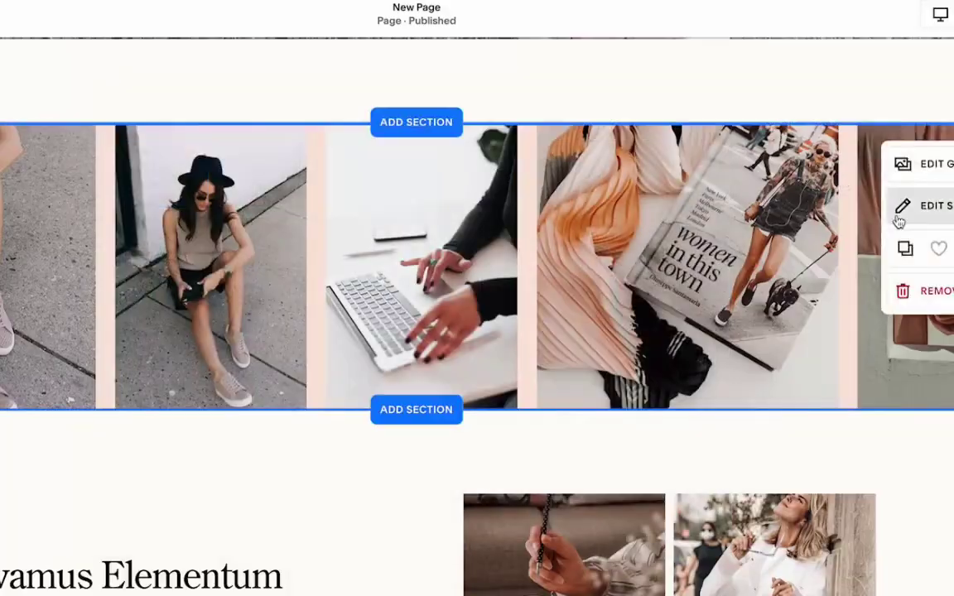
Change the gallery section's layout type to Grid Simple in its section settings.
{"action": "left_click", "coordinate": [899, 205]}
{"action": "left_click", "coordinate": [853, 202]}
{"action": "left_click", "coordinate": [931, 171]}
{"action": "key", "text": "Escape"}
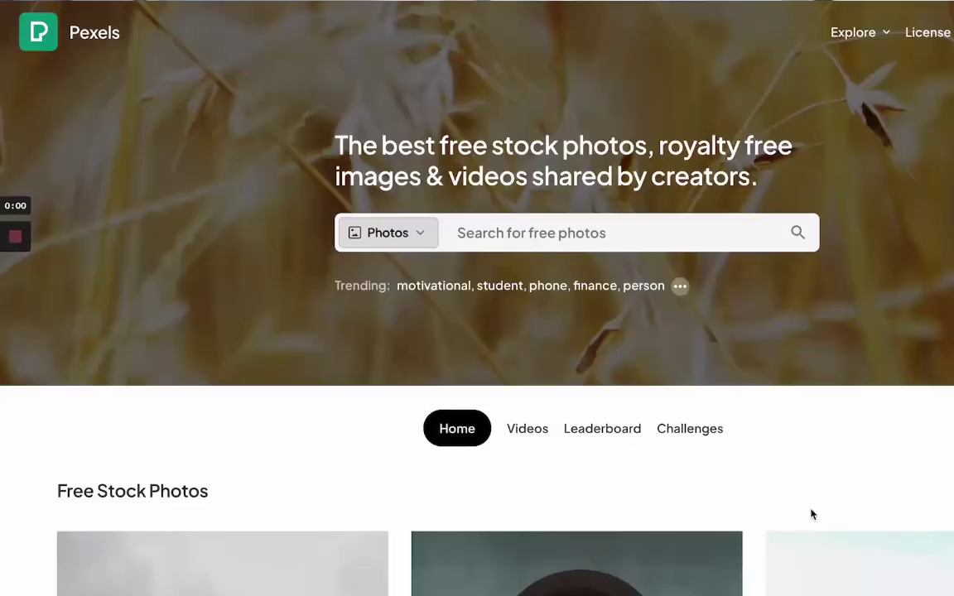
Resize the mirror portrait in Preview to a height of 1500 pixels, scaling proportionally.
{"action": "scroll", "coordinate": [811, 513], "scroll_direction": "down", "scroll_amount": 5}
{"action": "scroll", "coordinate": [811, 514], "scroll_direction": "down", "scroll_amount": 12}
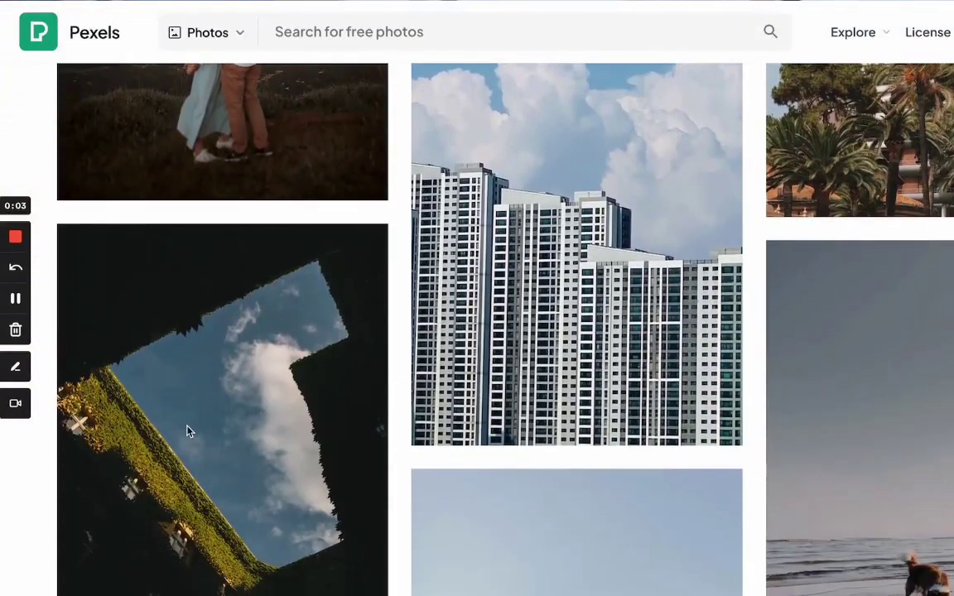
{"action": "left_click", "coordinate": [266, 415]}
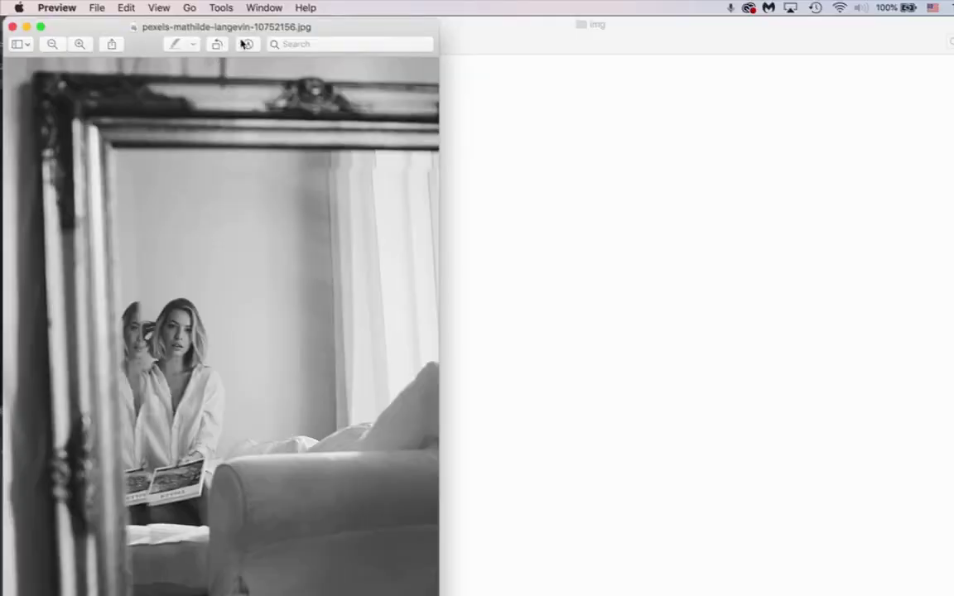
{"action": "left_click", "coordinate": [222, 8]}
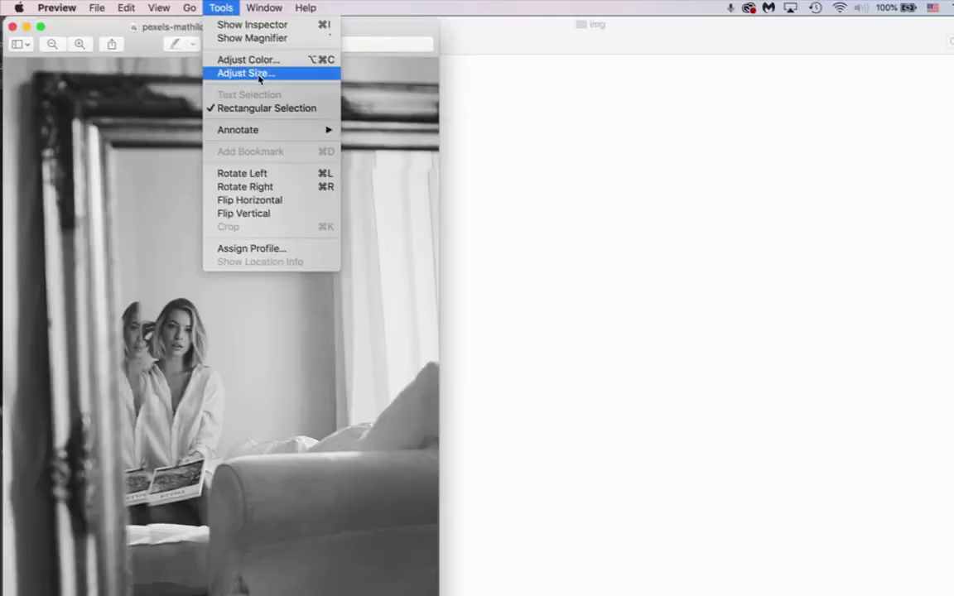
{"action": "left_click", "coordinate": [259, 75]}
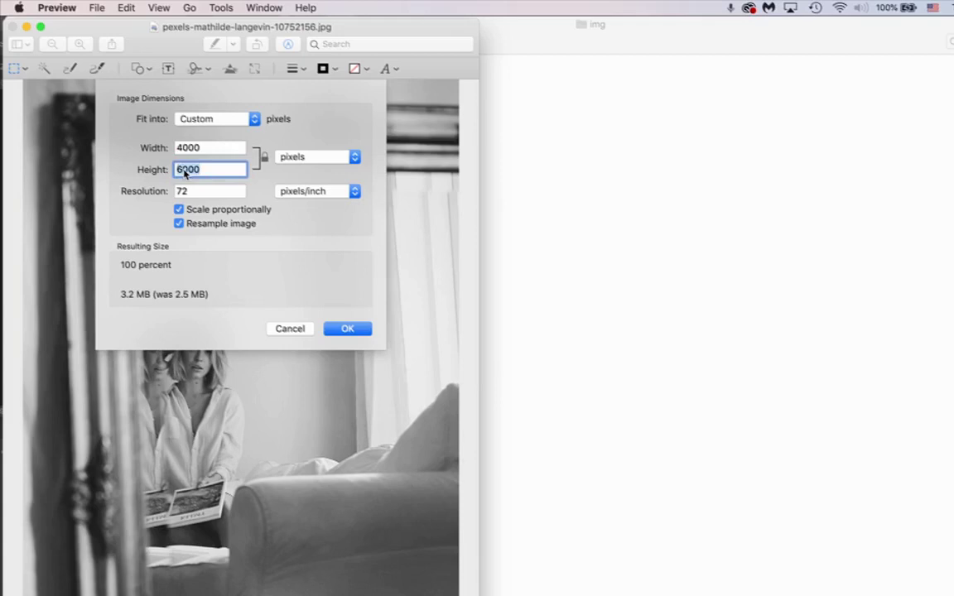
{"action": "type", "text": "150"}
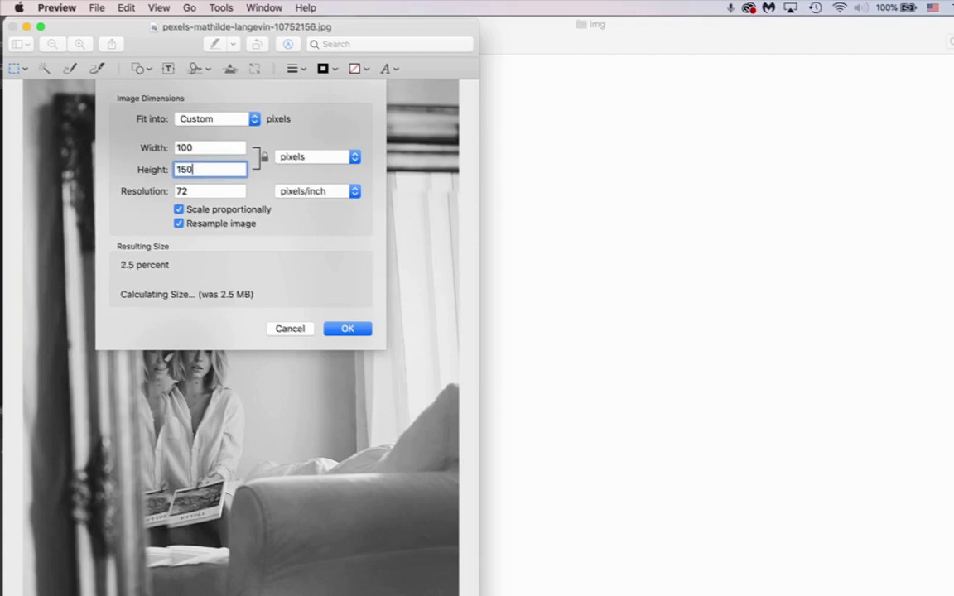
{"action": "type", "text": "0"}
{"action": "left_click", "coordinate": [349, 328]}
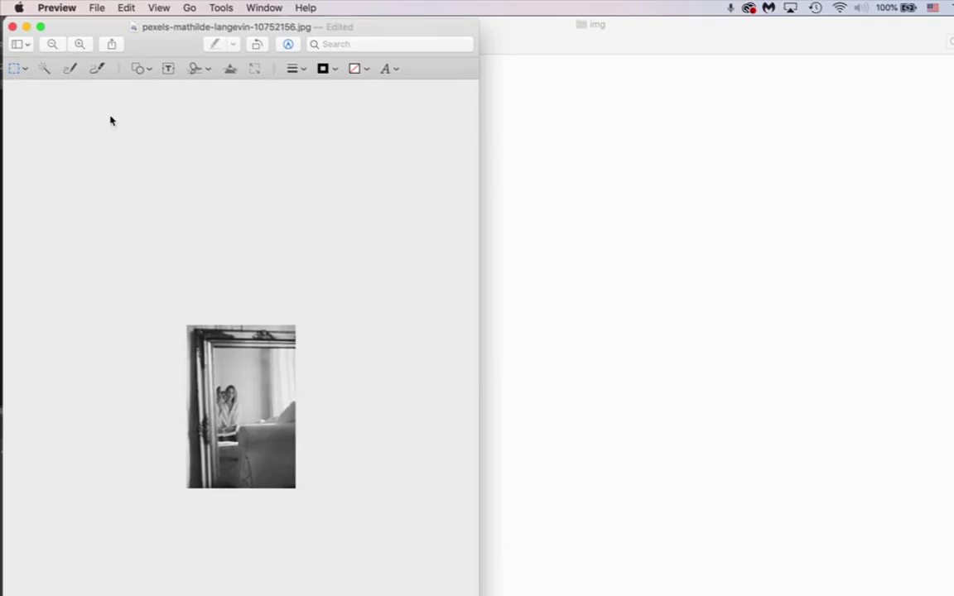
Close and reopen the resized photo to confirm the smaller dimensions.
{"action": "left_click", "coordinate": [13, 27]}
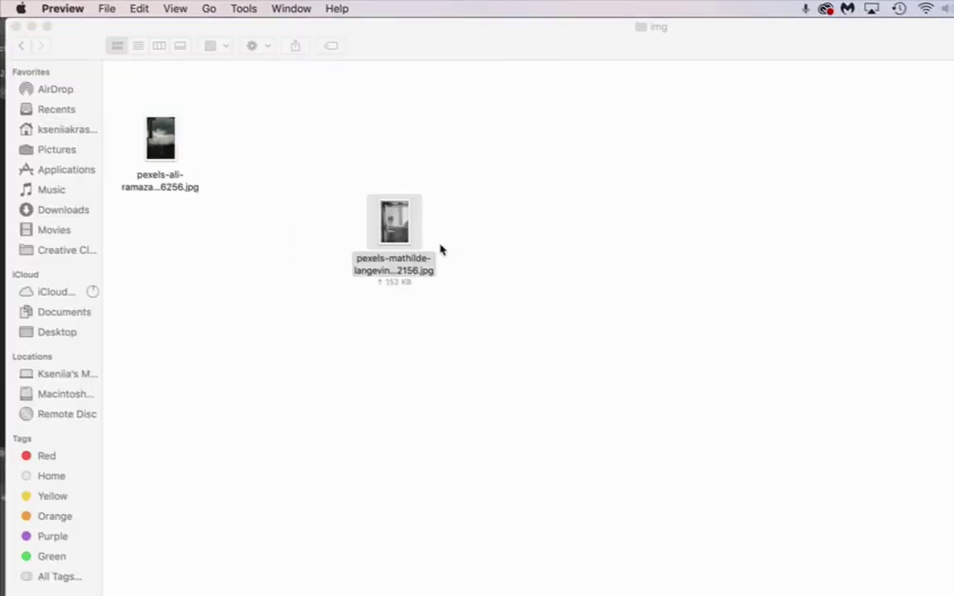
{"action": "double_click", "coordinate": [392, 245]}
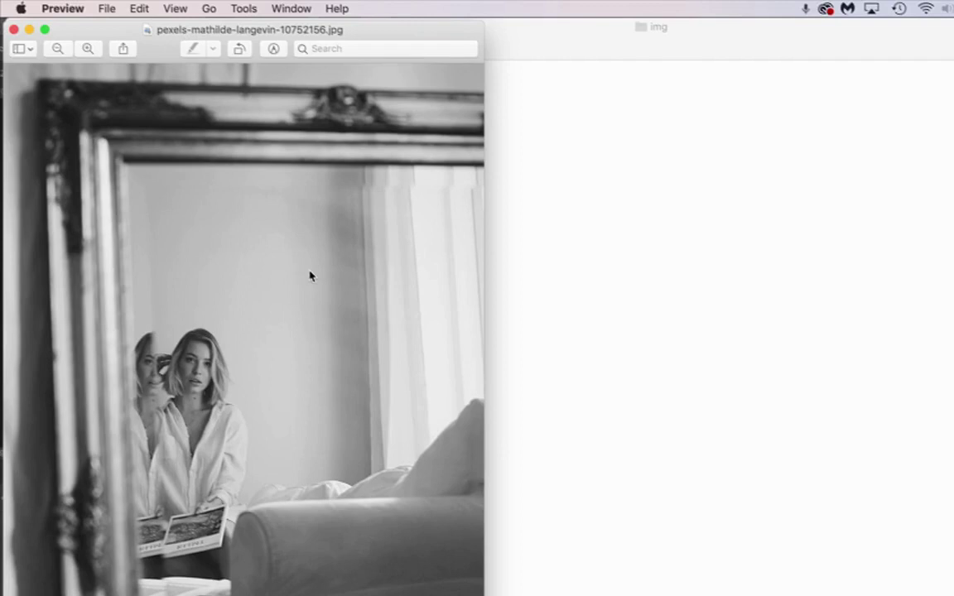
{"action": "left_click", "coordinate": [14, 31]}
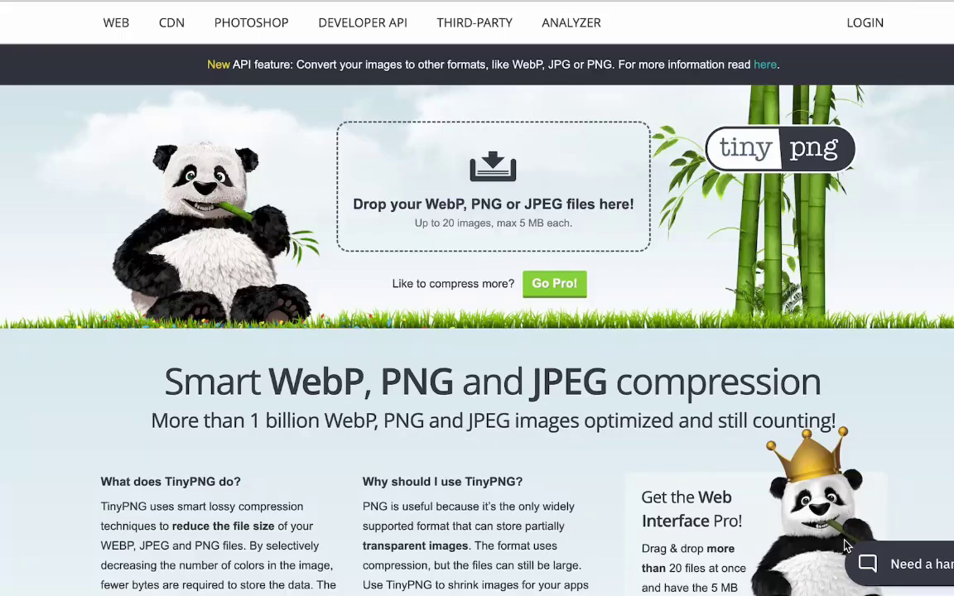
Drag the resized mirror portrait JPG from the Finder folder onto TinyPNG's drop zone.
{"action": "scroll", "coordinate": [845, 545], "scroll_direction": "down", "scroll_amount": 2}
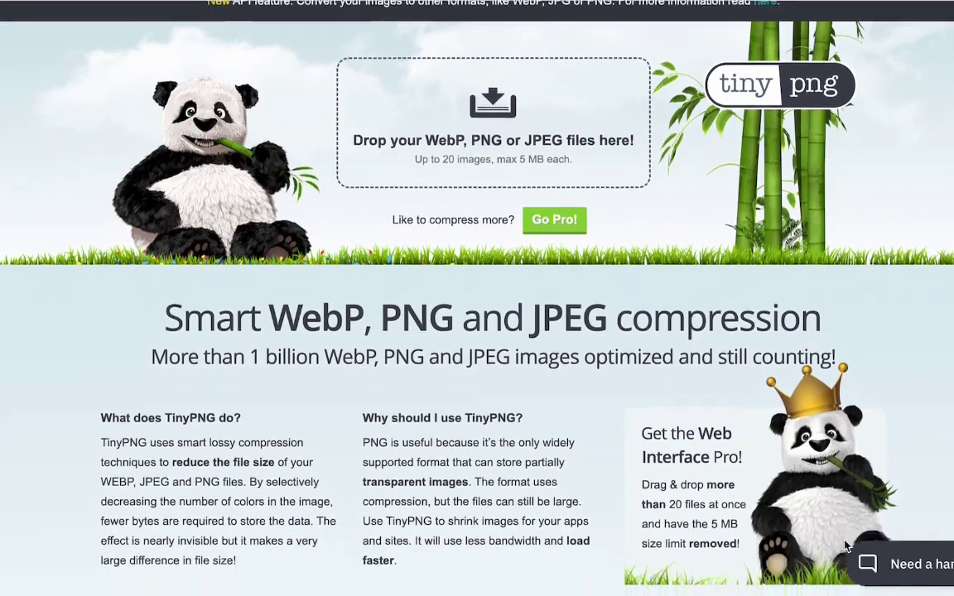
{"action": "scroll", "coordinate": [846, 545], "scroll_direction": "down", "scroll_amount": 4}
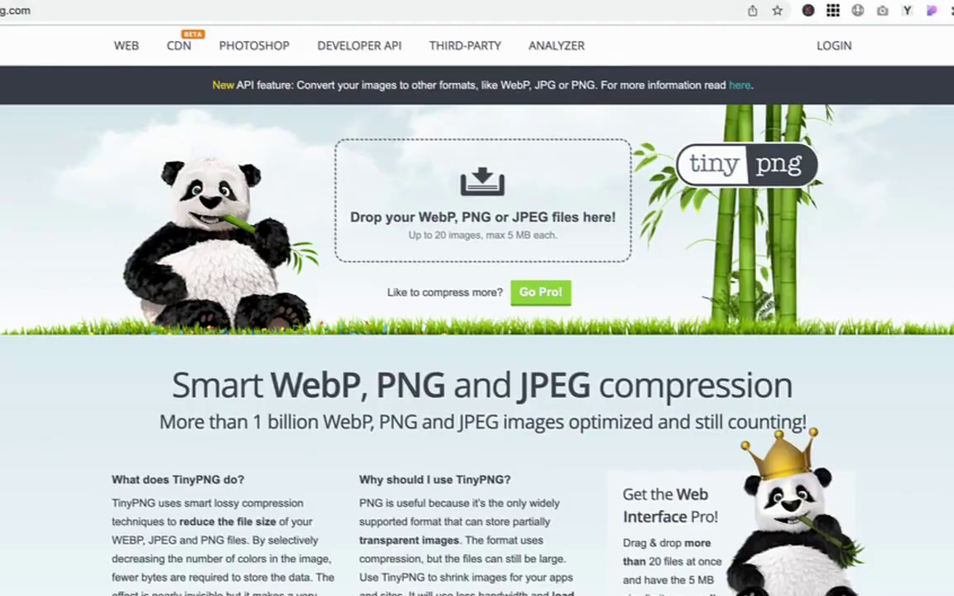
{"action": "key", "text": "super+Tab"}
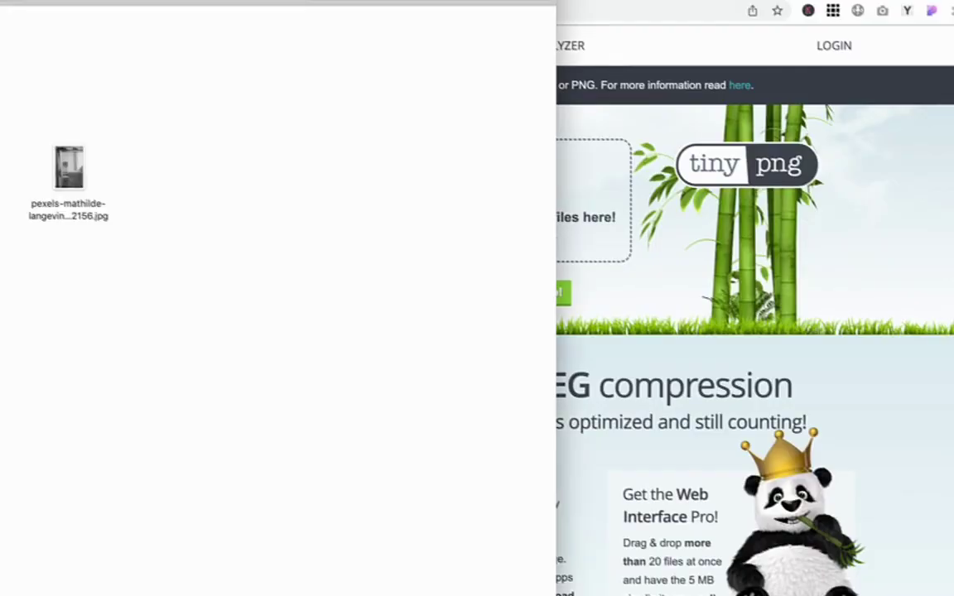
{"action": "left_click_drag", "start_coordinate": [68, 170], "coordinate": [605, 191]}
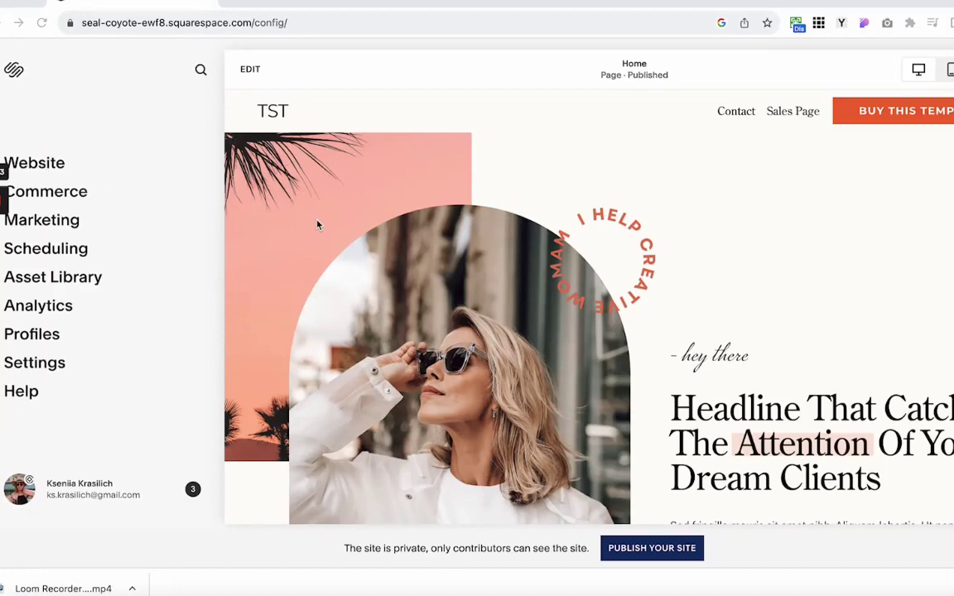
Add a Blank Page named 'New Page' under Main Navigation and open it in the editor.
{"action": "left_click", "coordinate": [48, 165]}
{"action": "left_click", "coordinate": [196, 160]}
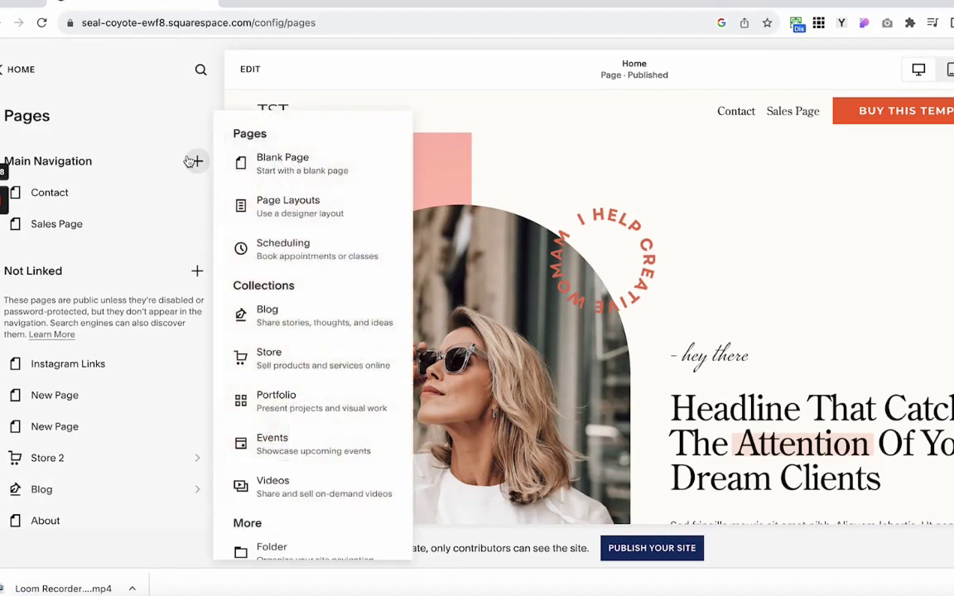
{"action": "left_click", "coordinate": [329, 172]}
{"action": "key", "text": "Return"}
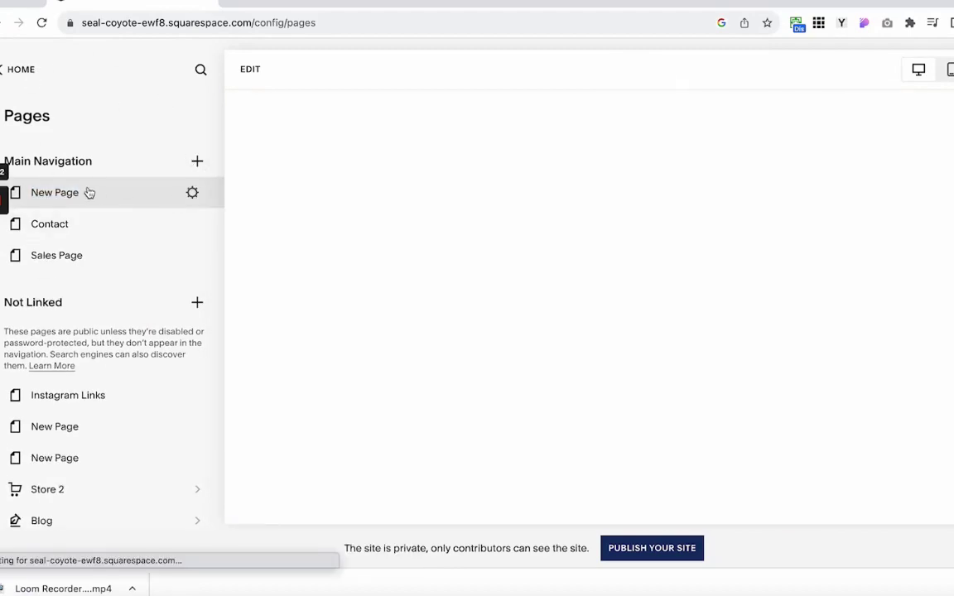
{"action": "left_click", "coordinate": [250, 70]}
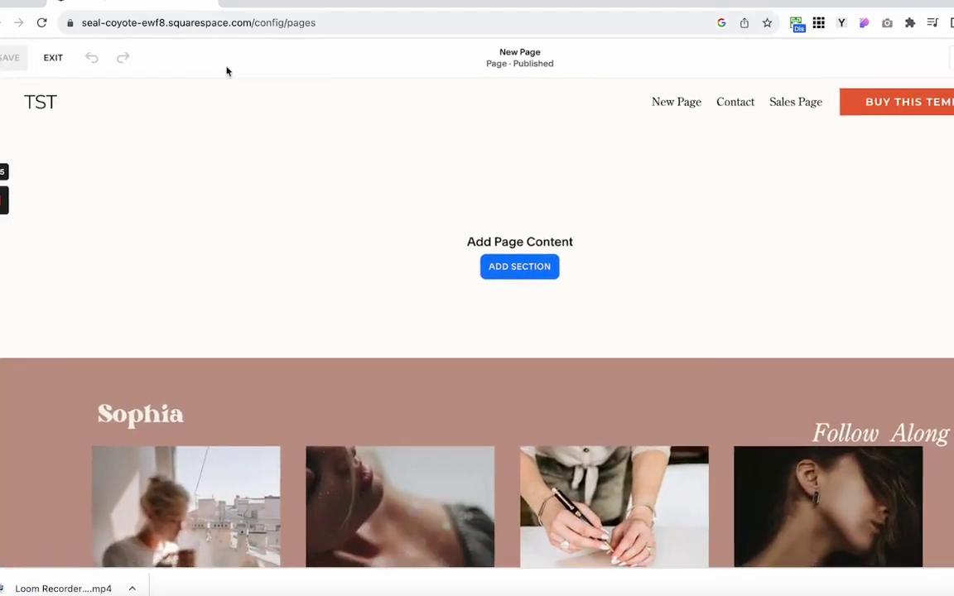
Add the four-photo gallery template from the Images section category to New Page.
{"action": "left_click", "coordinate": [524, 271]}
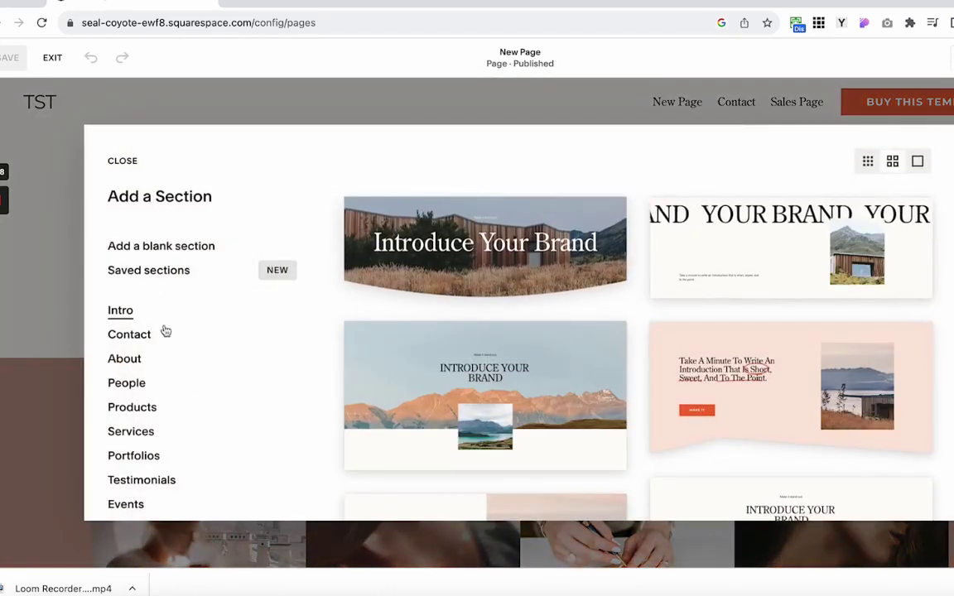
{"action": "scroll", "coordinate": [197, 412], "scroll_direction": "down", "scroll_amount": 1}
{"action": "scroll", "coordinate": [196, 410], "scroll_direction": "down", "scroll_amount": 2}
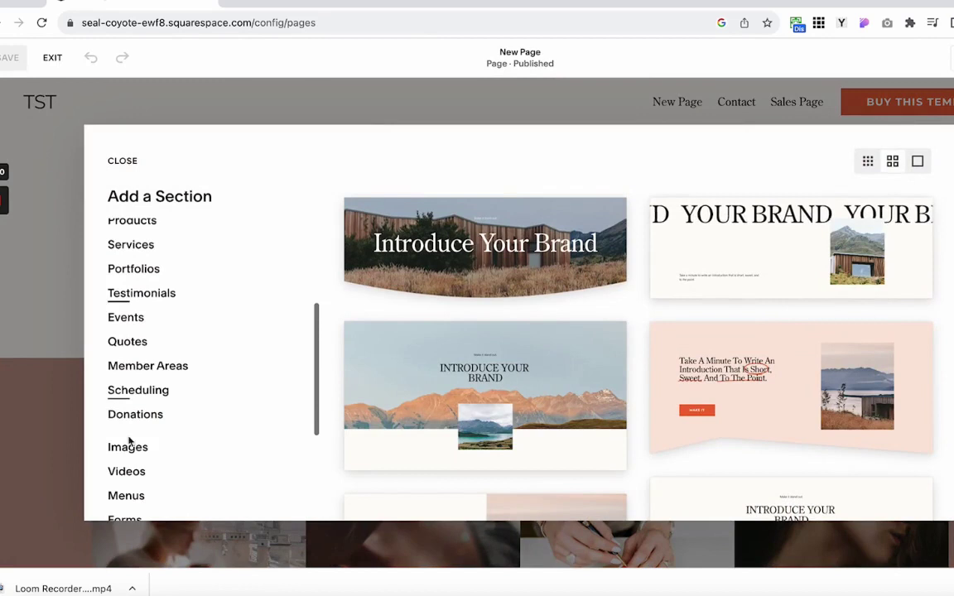
{"action": "scroll", "coordinate": [139, 450], "scroll_direction": "down", "scroll_amount": 1}
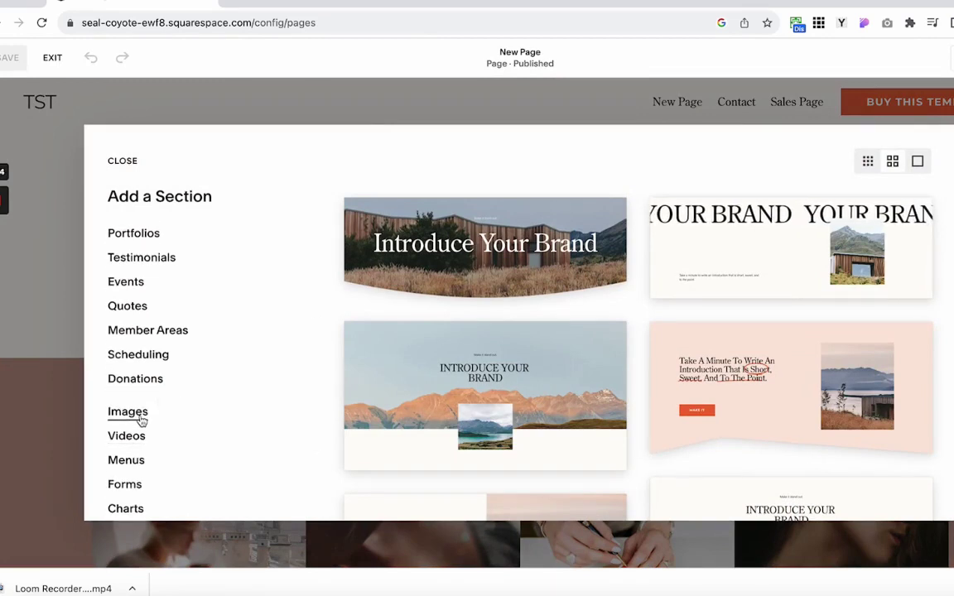
{"action": "left_click", "coordinate": [141, 420]}
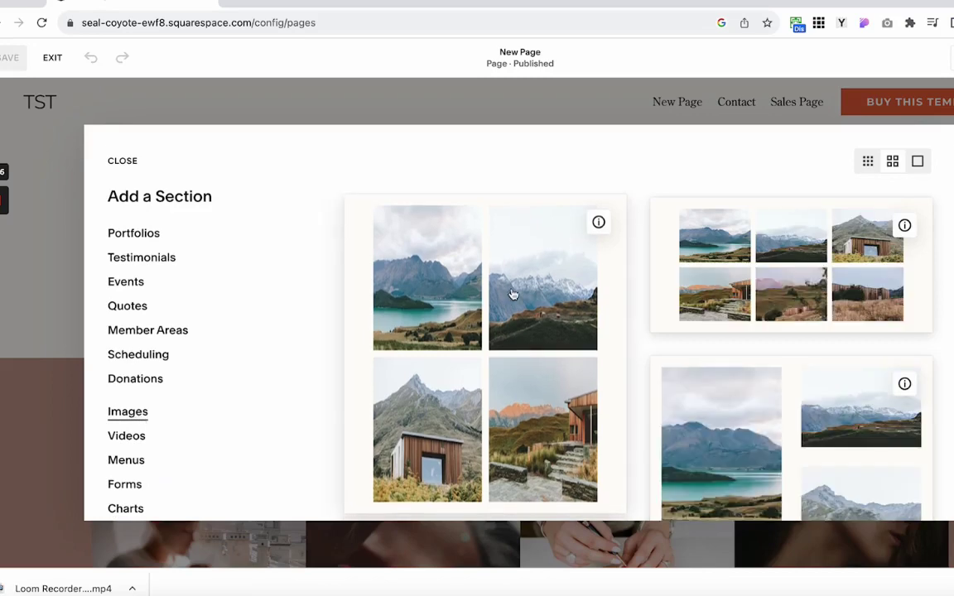
{"action": "scroll", "coordinate": [837, 352], "scroll_direction": "down", "scroll_amount": 2}
{"action": "scroll", "coordinate": [839, 359], "scroll_direction": "up", "scroll_amount": 3}
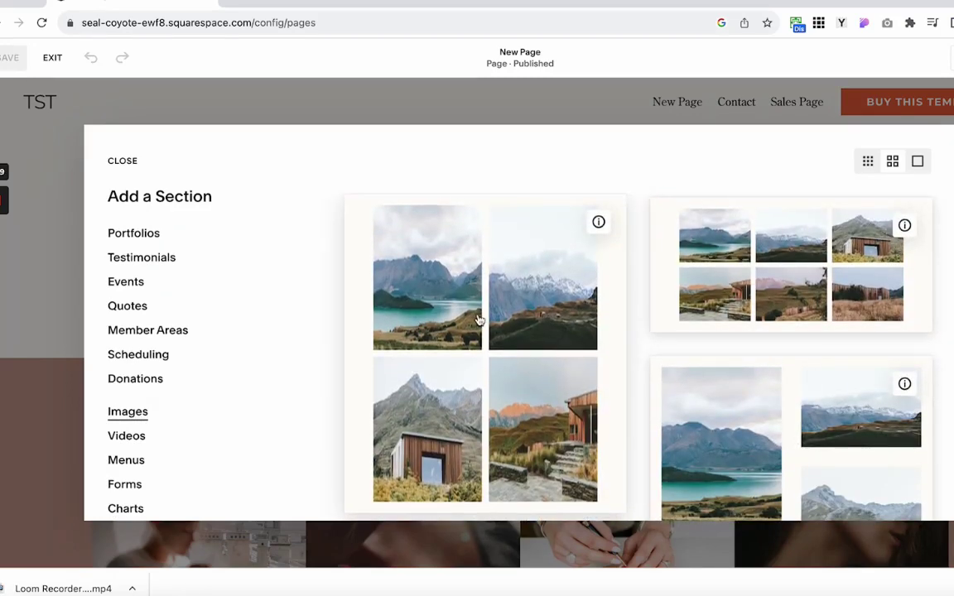
{"action": "left_click", "coordinate": [532, 329]}
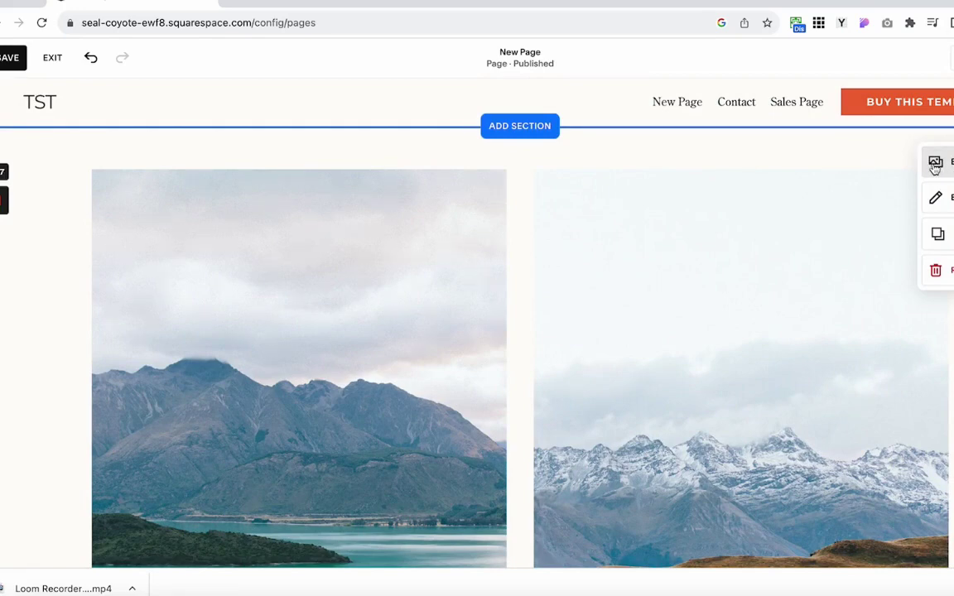
Select and delete all four placeholder mountain photos from the gallery's image list.
{"action": "left_click", "coordinate": [934, 164]}
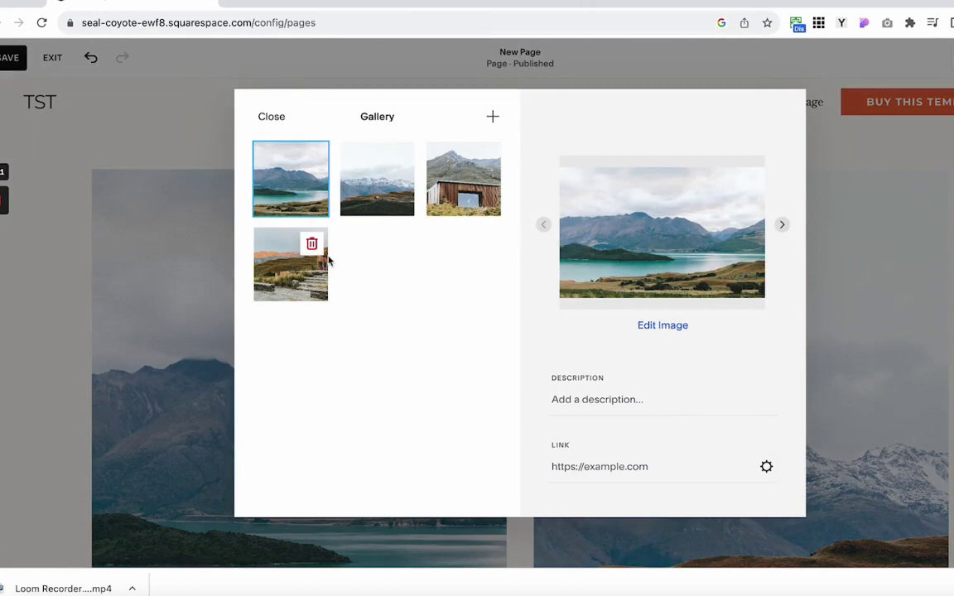
{"action": "left_click", "coordinate": [308, 274], "text": "shift"}
{"action": "left_click", "coordinate": [662, 485]}
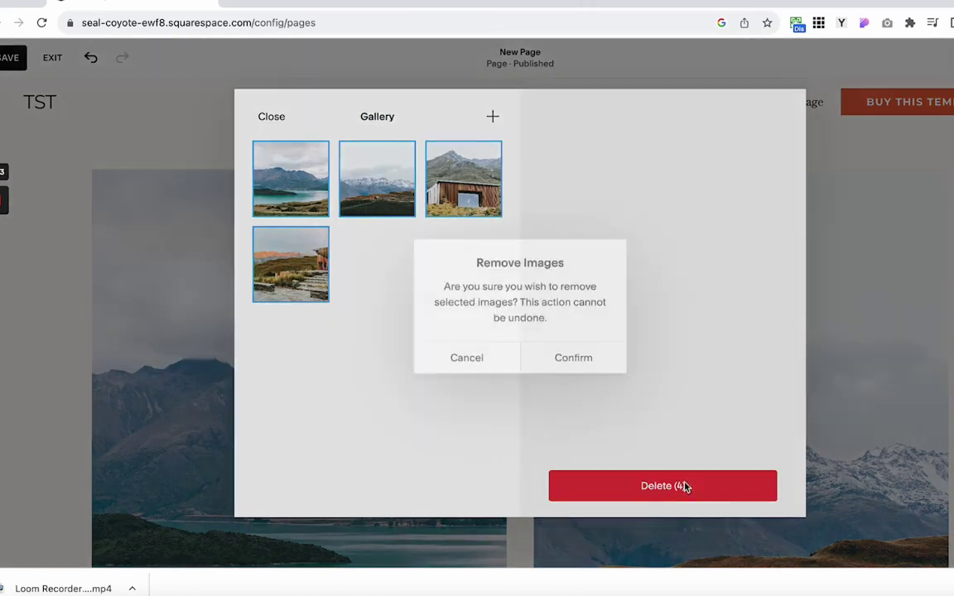
{"action": "left_click", "coordinate": [573, 355]}
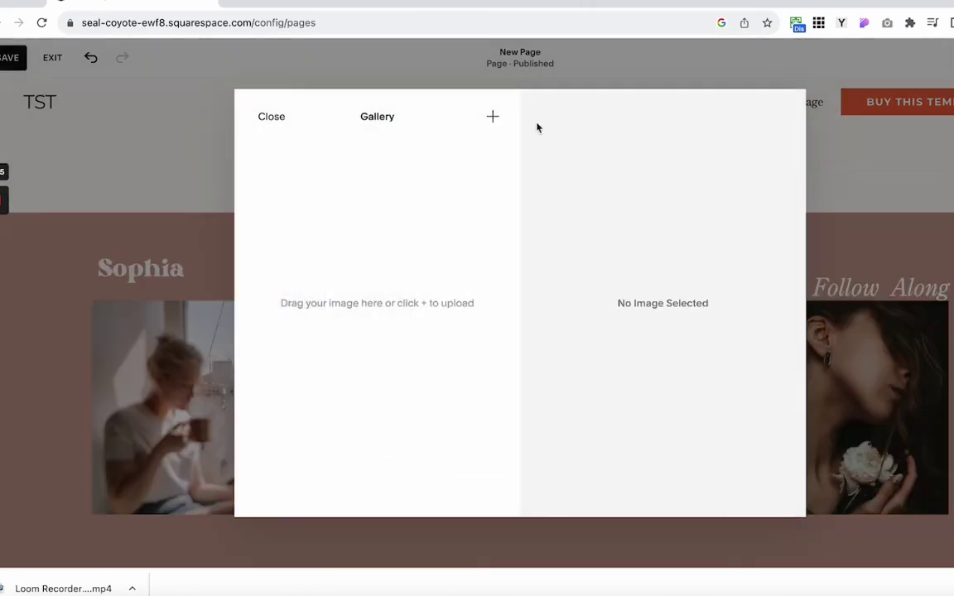
{"action": "left_click", "coordinate": [493, 117]}
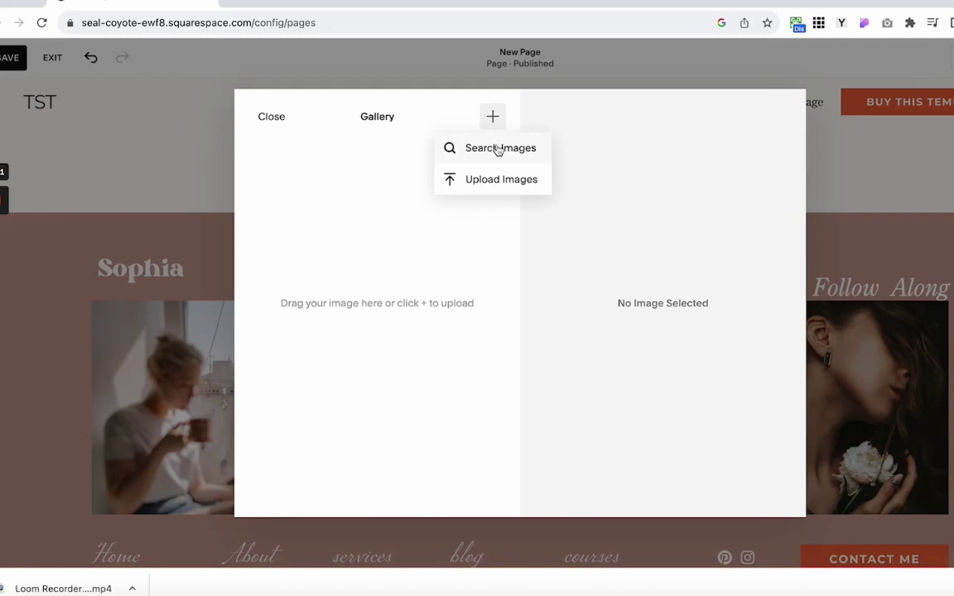
Browse the free and premium stock photo collections in the image picker.
{"action": "left_click", "coordinate": [498, 149]}
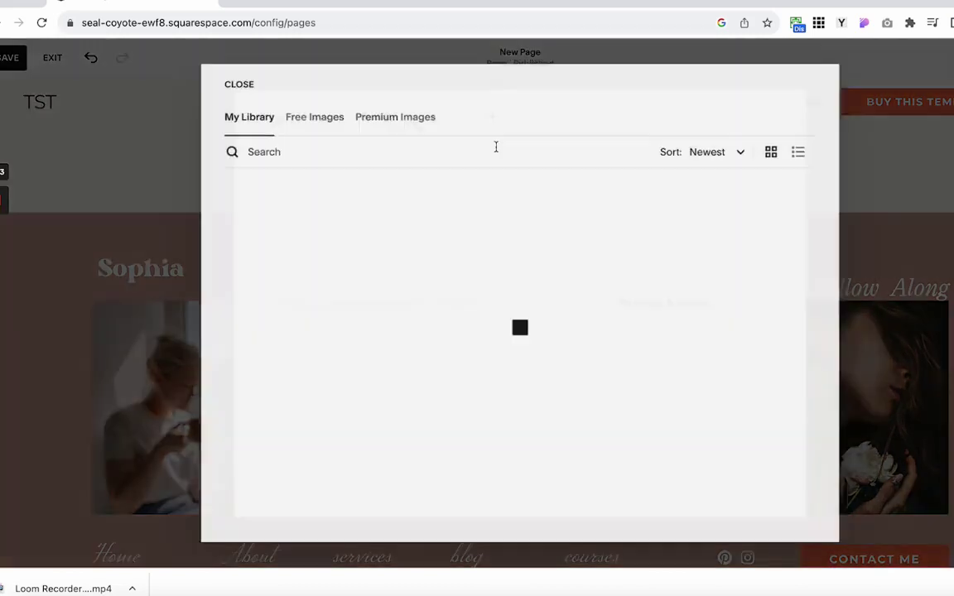
{"action": "left_click", "coordinate": [328, 118]}
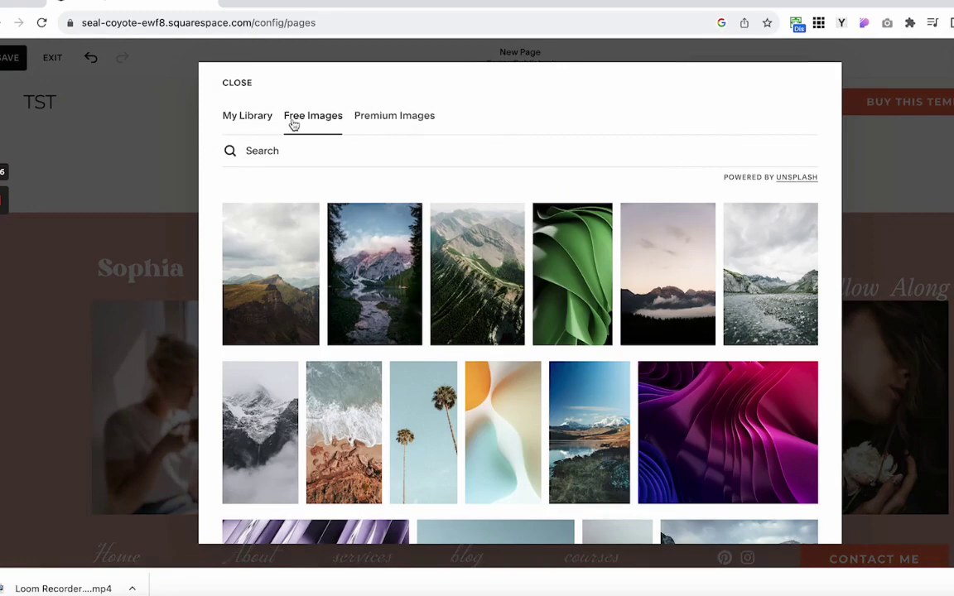
{"action": "scroll", "coordinate": [491, 343], "scroll_direction": "down", "scroll_amount": 2}
{"action": "scroll", "coordinate": [490, 342], "scroll_direction": "down", "scroll_amount": 5}
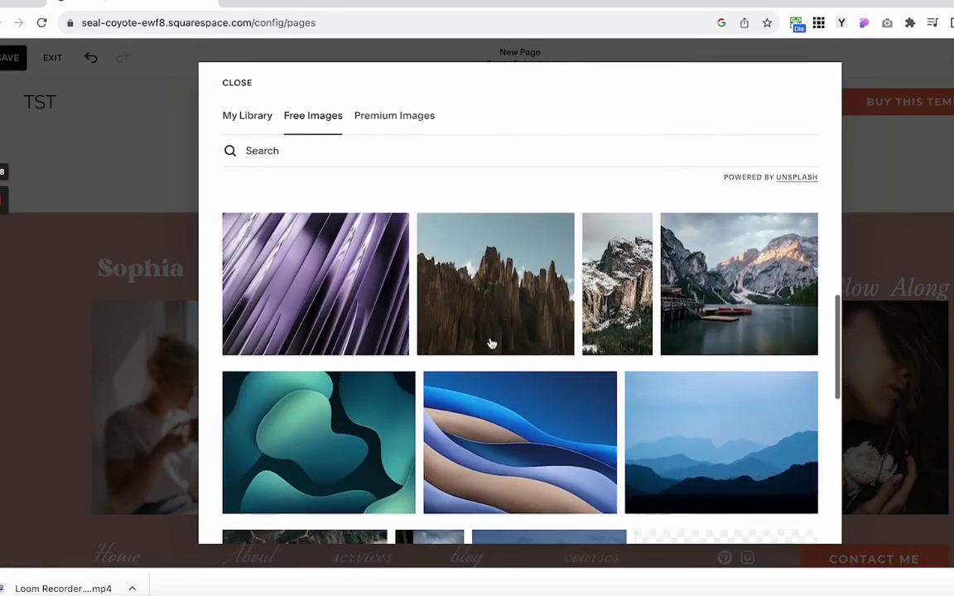
{"action": "scroll", "coordinate": [361, 377], "scroll_direction": "down", "scroll_amount": 1}
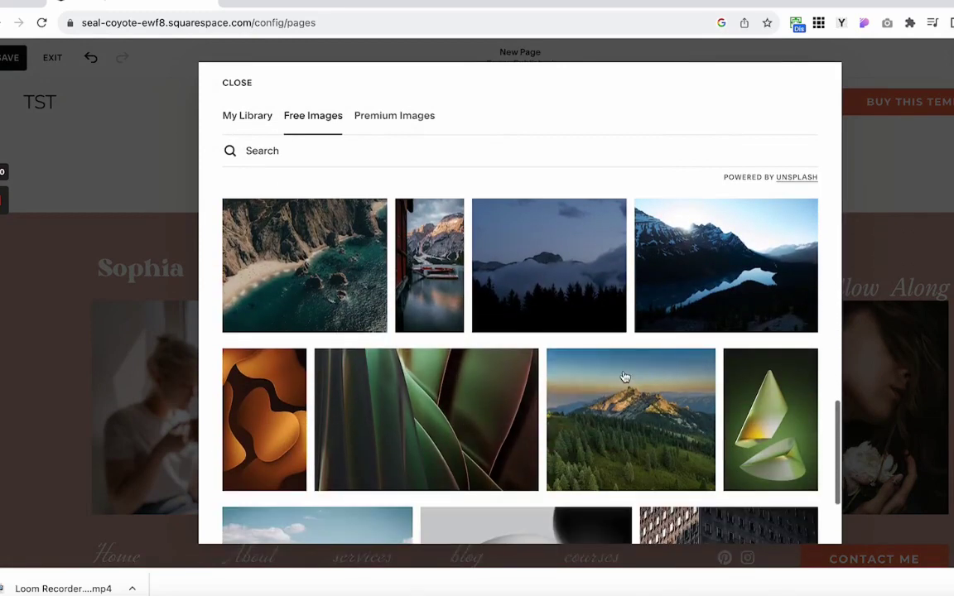
{"action": "scroll", "coordinate": [625, 376], "scroll_direction": "down", "scroll_amount": 5}
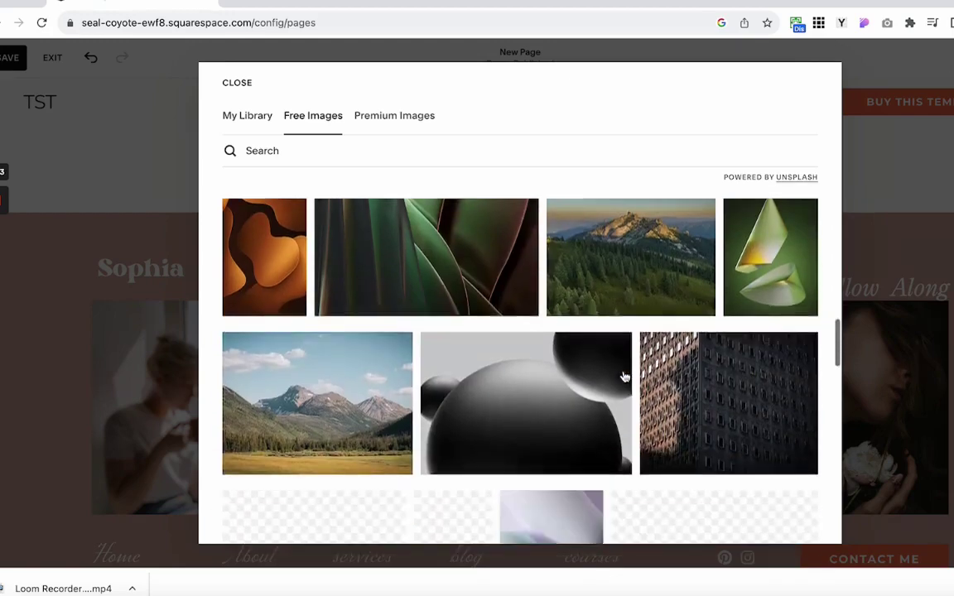
{"action": "left_click", "coordinate": [414, 118]}
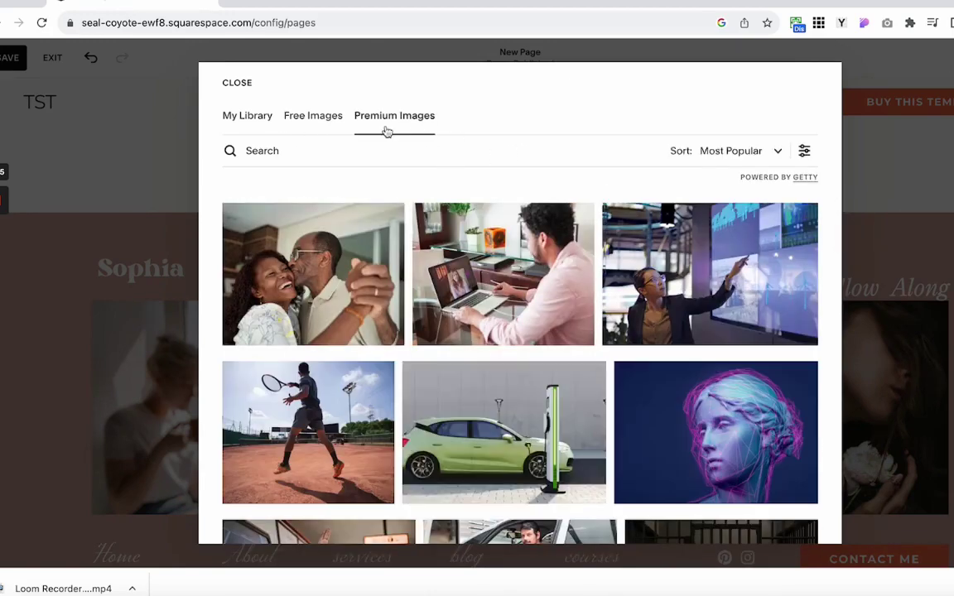
Select five uploaded photos in My Library, including sneakers, laptop, magazine and fabric, and add them.
{"action": "left_click", "coordinate": [247, 117]}
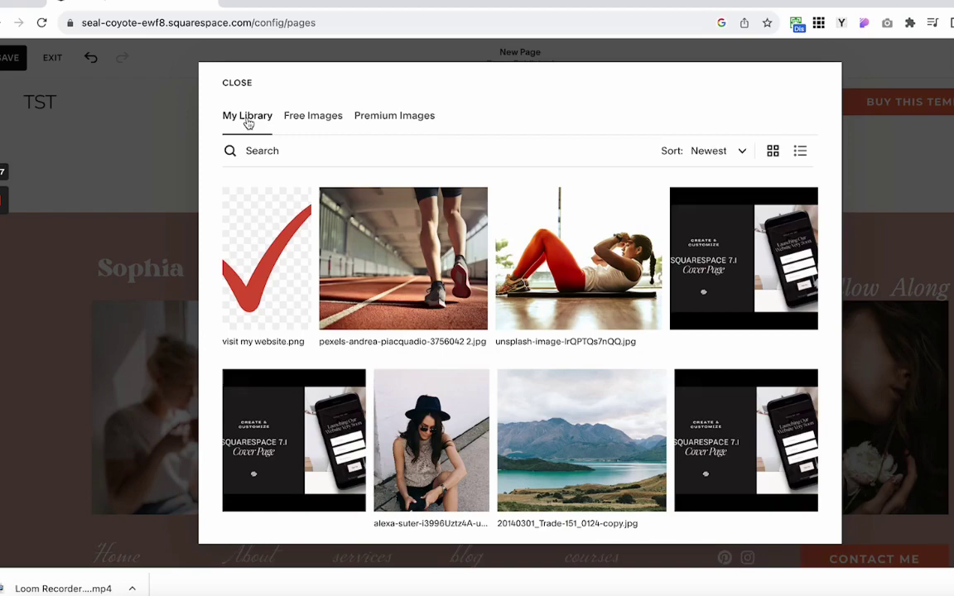
{"action": "scroll", "coordinate": [492, 423], "scroll_direction": "down", "scroll_amount": 3}
{"action": "scroll", "coordinate": [491, 424], "scroll_direction": "down", "scroll_amount": 5}
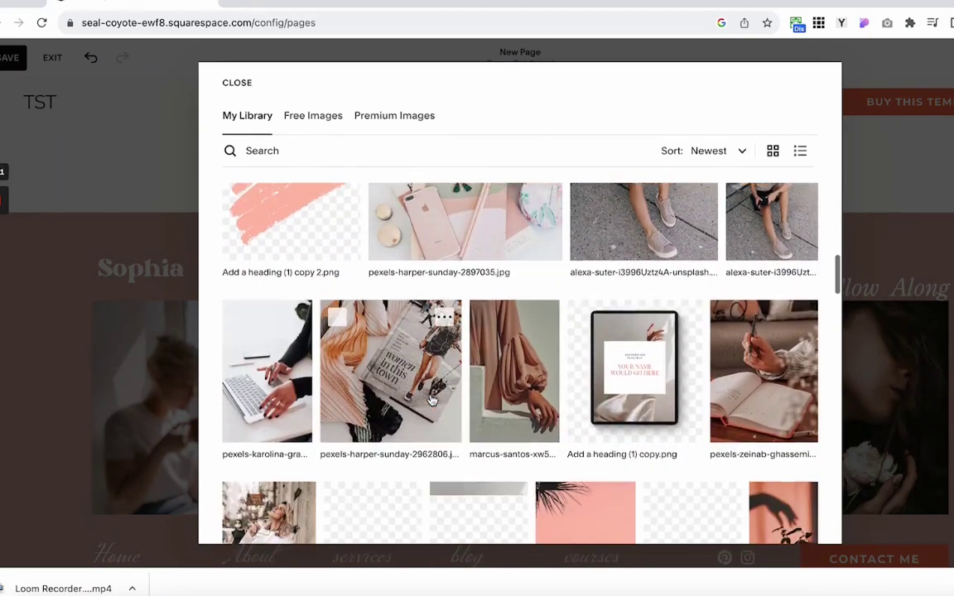
{"action": "scroll", "coordinate": [569, 344], "scroll_direction": "down", "scroll_amount": 8}
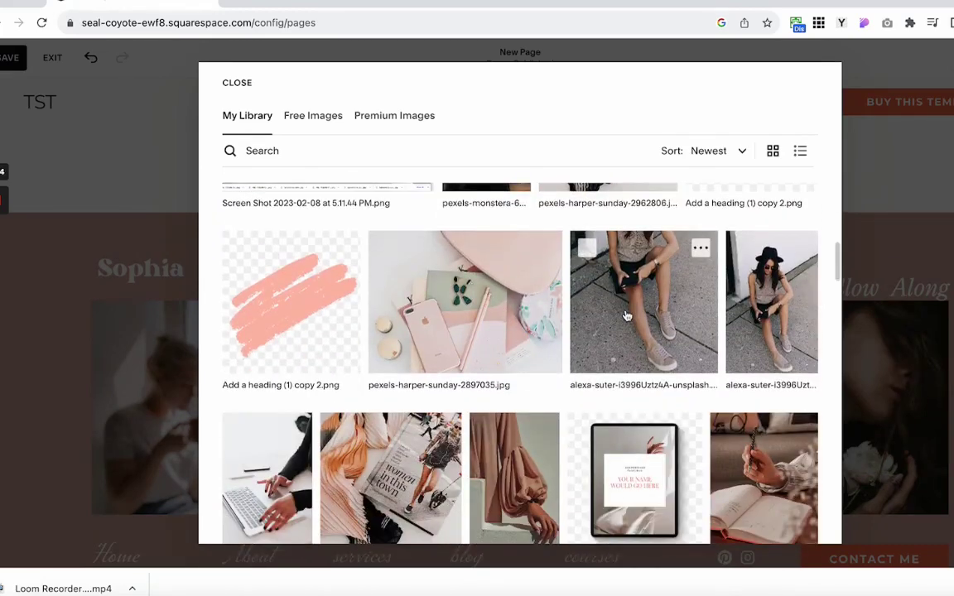
{"action": "left_click", "coordinate": [626, 315]}
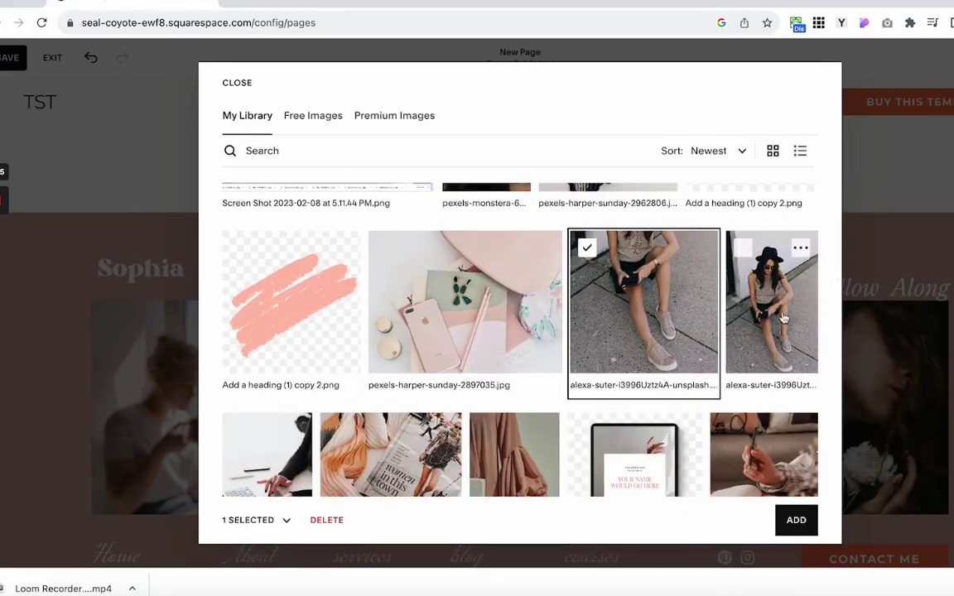
{"action": "left_click", "coordinate": [742, 248]}
{"action": "left_click", "coordinate": [502, 448], "text": "shift"}
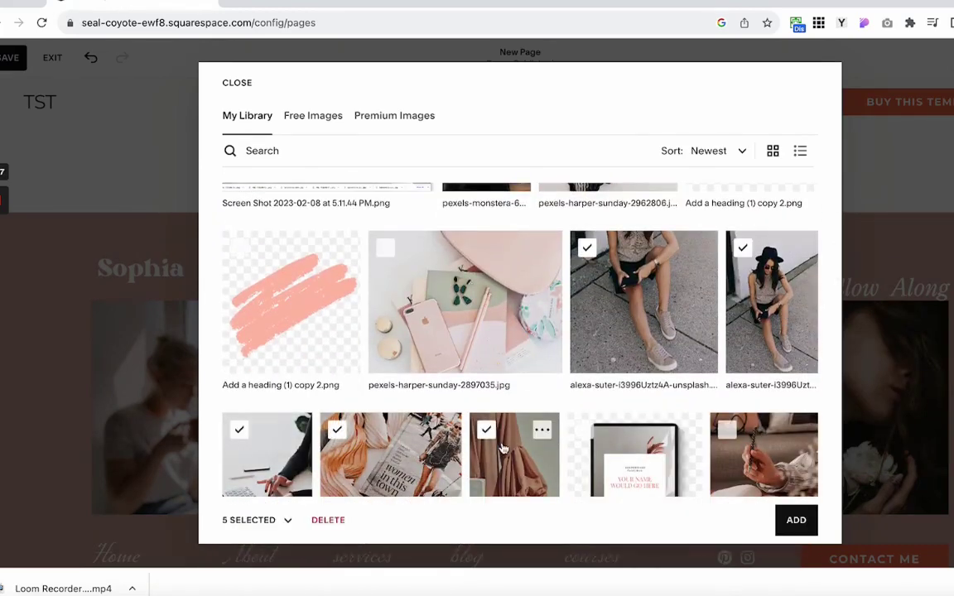
{"action": "left_click", "coordinate": [798, 529]}
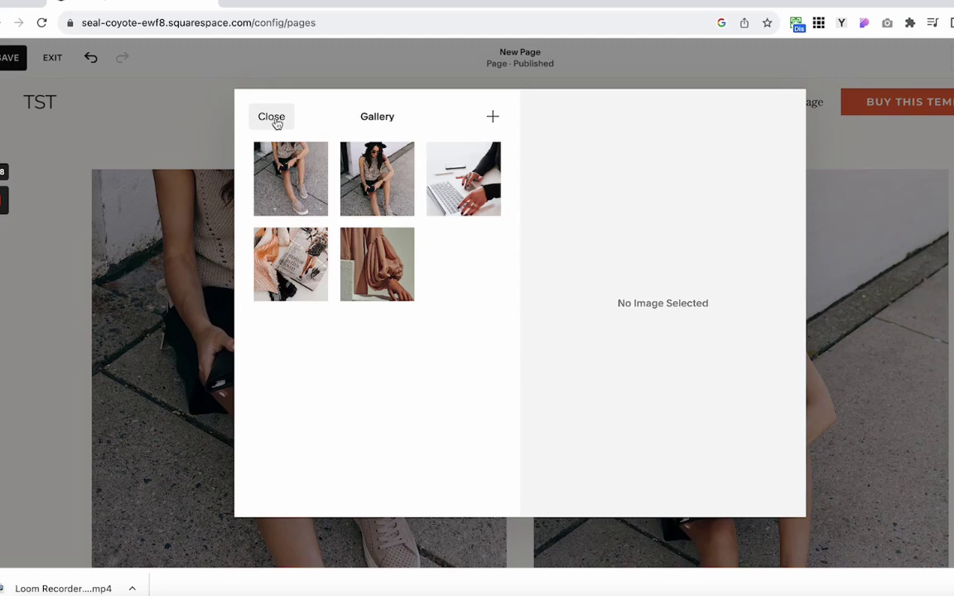
Open the first sneaker photo in the image editor and raise its brightness and contrast.
{"action": "left_click", "coordinate": [283, 181]}
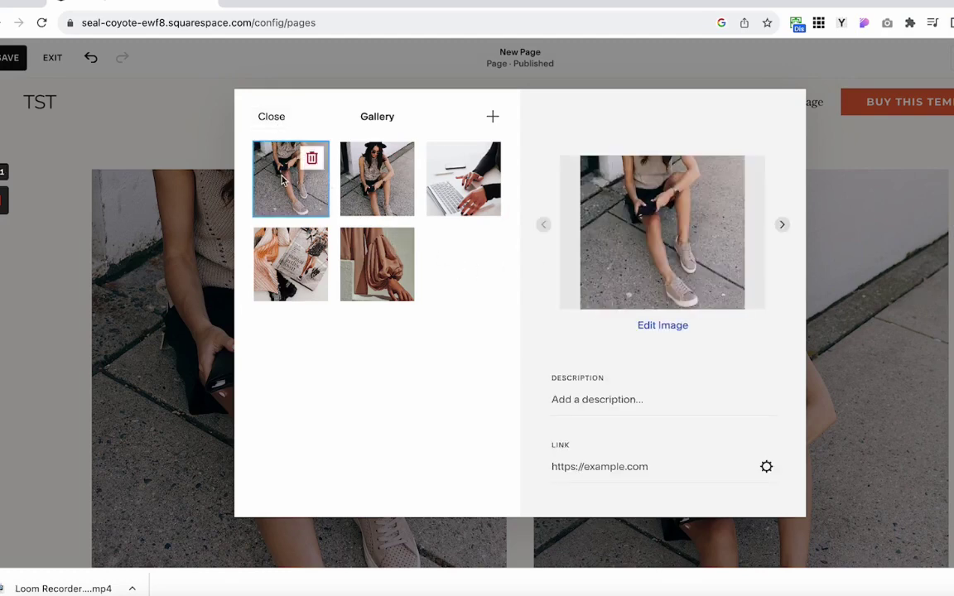
{"action": "left_click", "coordinate": [669, 326]}
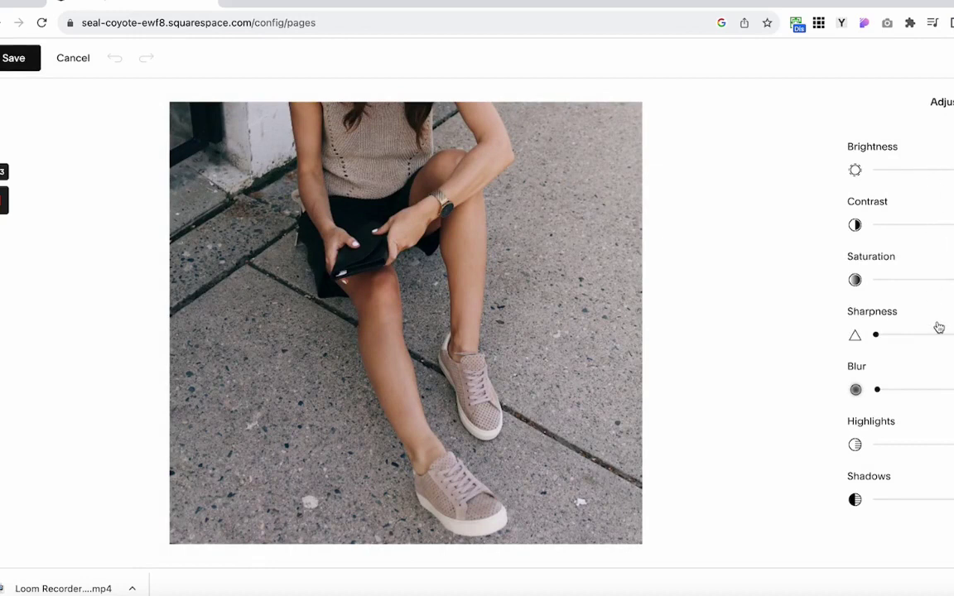
{"action": "mouse_move", "coordinate": [951, 170]}
{"action": "left_mouse_down"}
{"action": "mouse_move", "coordinate": [884, 170]}
{"action": "mouse_move", "coordinate": [950, 169]}
{"action": "left_mouse_up"}
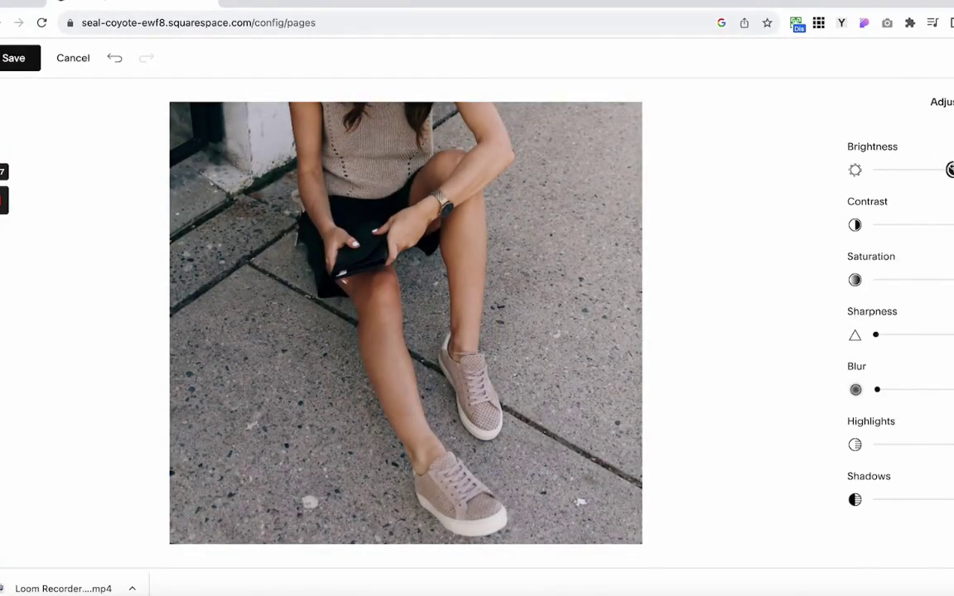
{"action": "left_click_drag", "start_coordinate": [925, 228], "coordinate": [952, 224]}
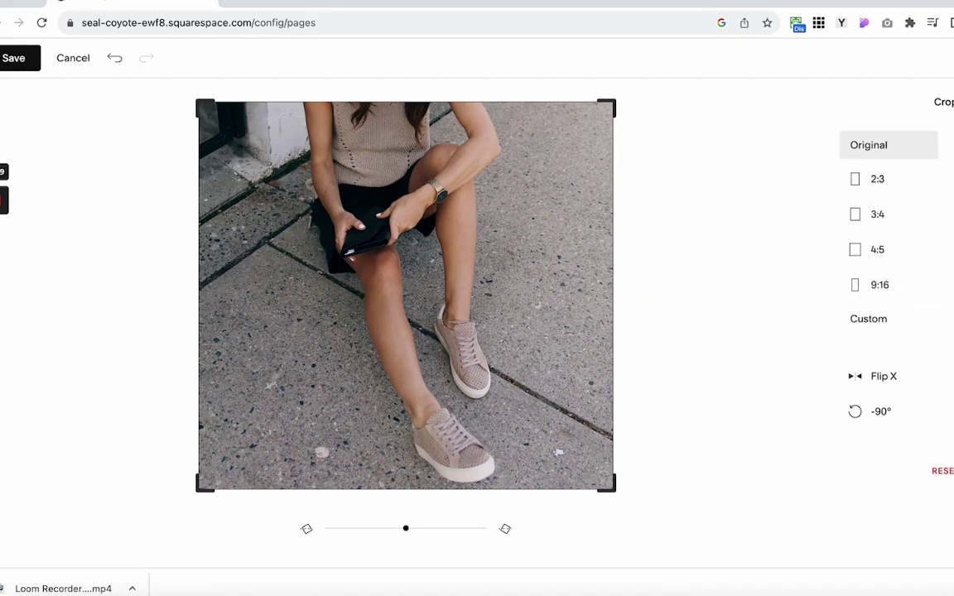
Try a 2:3 crop, then reset and switch to a freely sized custom crop frame.
{"action": "left_click", "coordinate": [882, 185]}
{"action": "left_click_drag", "start_coordinate": [395, 212], "coordinate": [328, 211]}
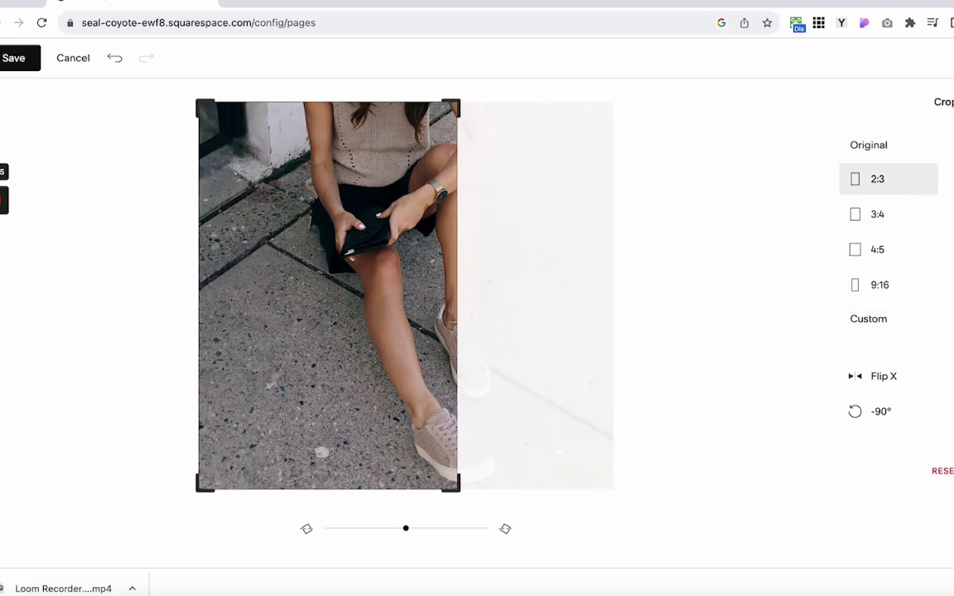
{"action": "left_click", "coordinate": [868, 145]}
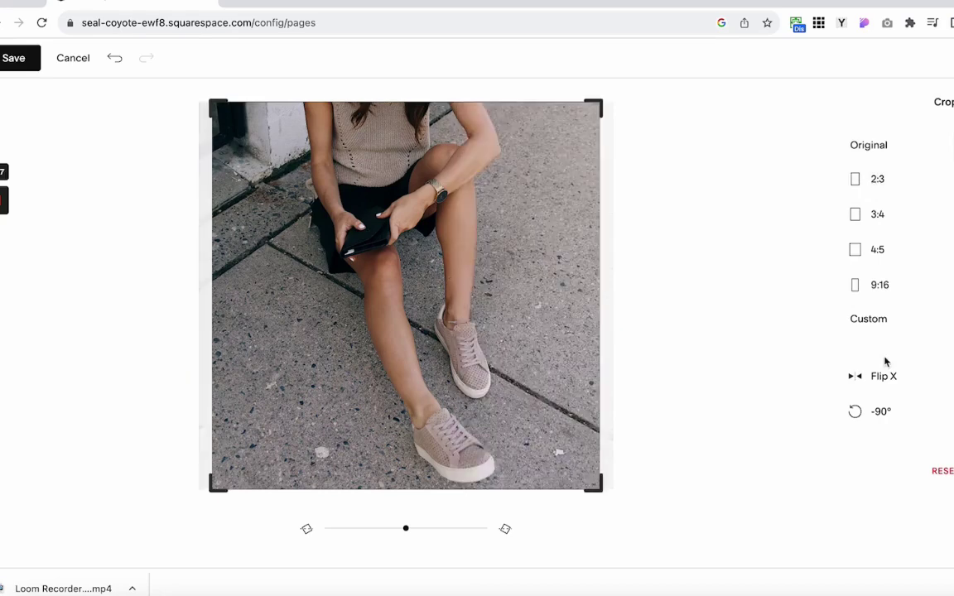
{"action": "left_click", "coordinate": [878, 325]}
{"action": "left_click_drag", "start_coordinate": [613, 489], "coordinate": [575, 326]}
{"action": "left_click_drag", "start_coordinate": [517, 256], "coordinate": [509, 327]}
Mirror the photo horizontally, refine the custom crop, and save the edits permanently.
{"action": "left_click", "coordinate": [861, 381]}
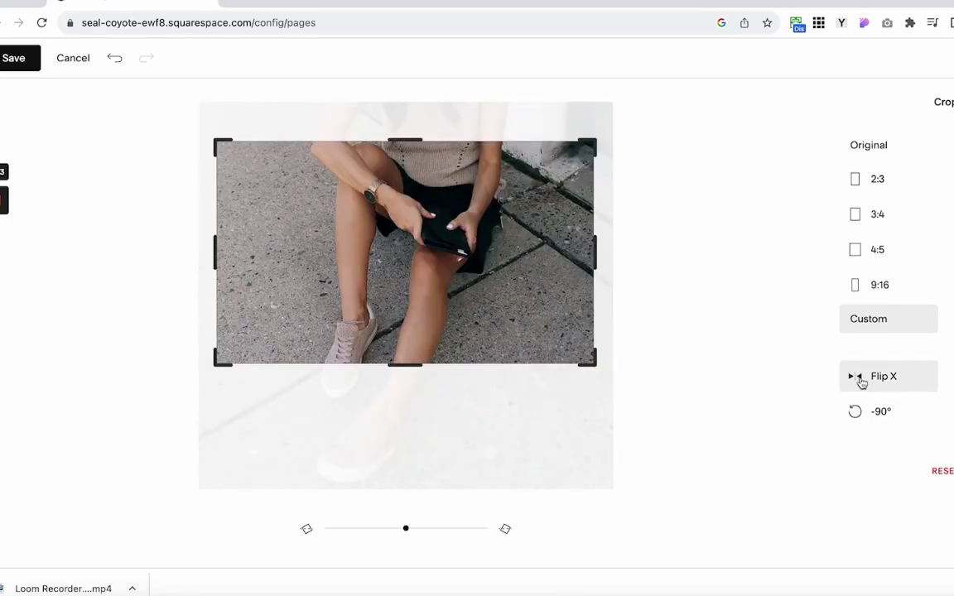
{"action": "left_click", "coordinate": [948, 377]}
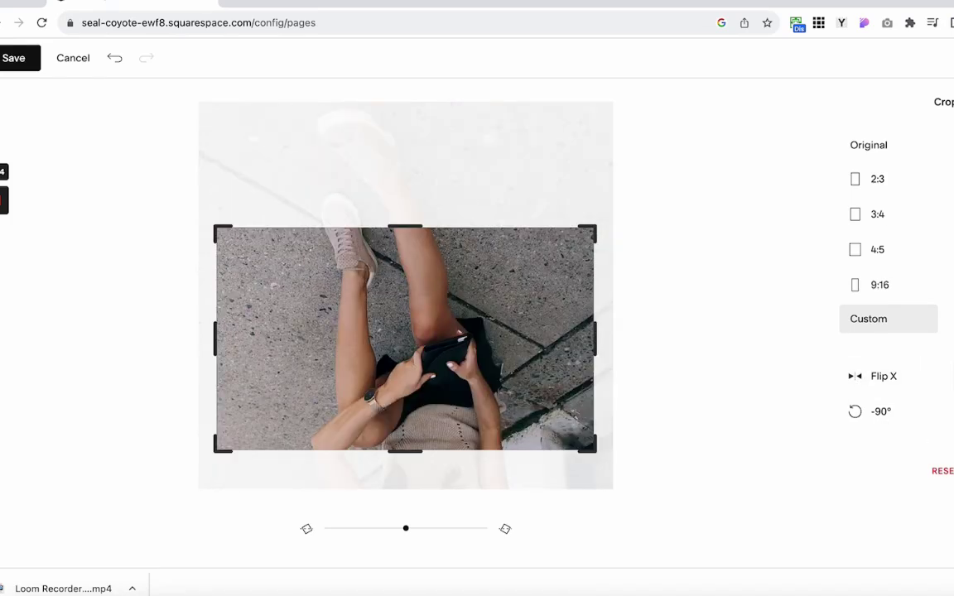
{"action": "left_click", "coordinate": [909, 381]}
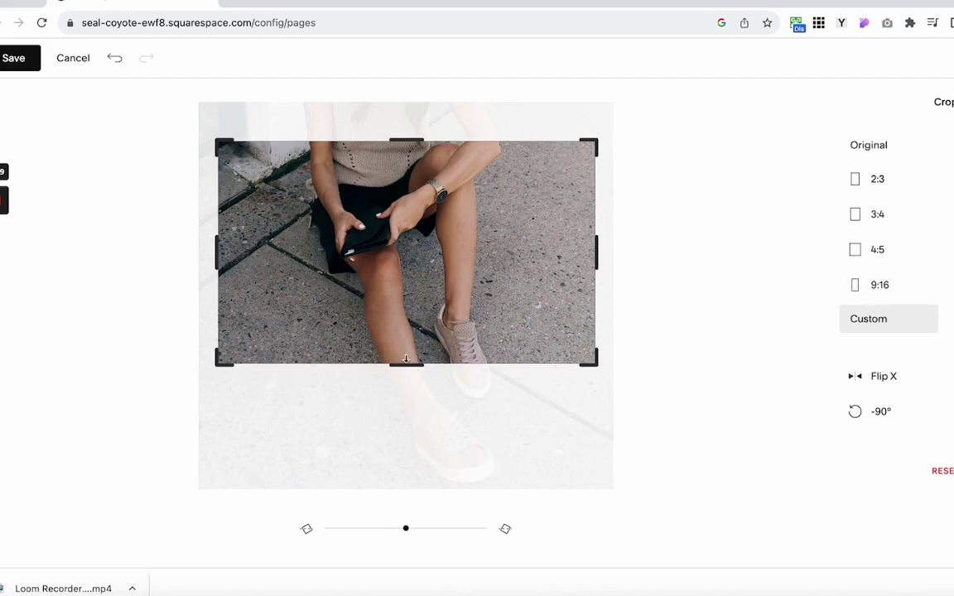
{"action": "left_click_drag", "start_coordinate": [408, 362], "coordinate": [417, 509]}
{"action": "left_click_drag", "start_coordinate": [470, 340], "coordinate": [464, 316]}
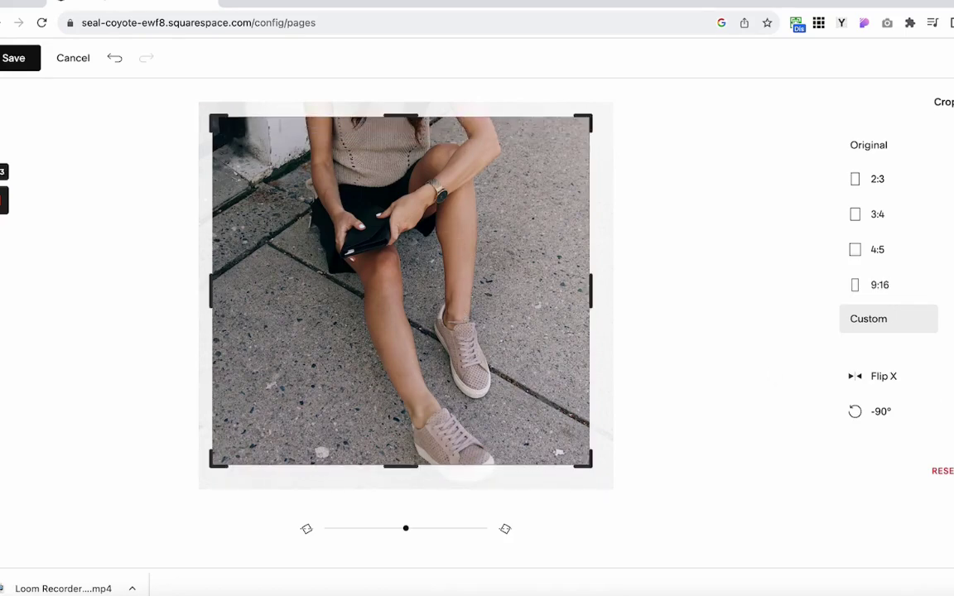
{"action": "left_click", "coordinate": [17, 59]}
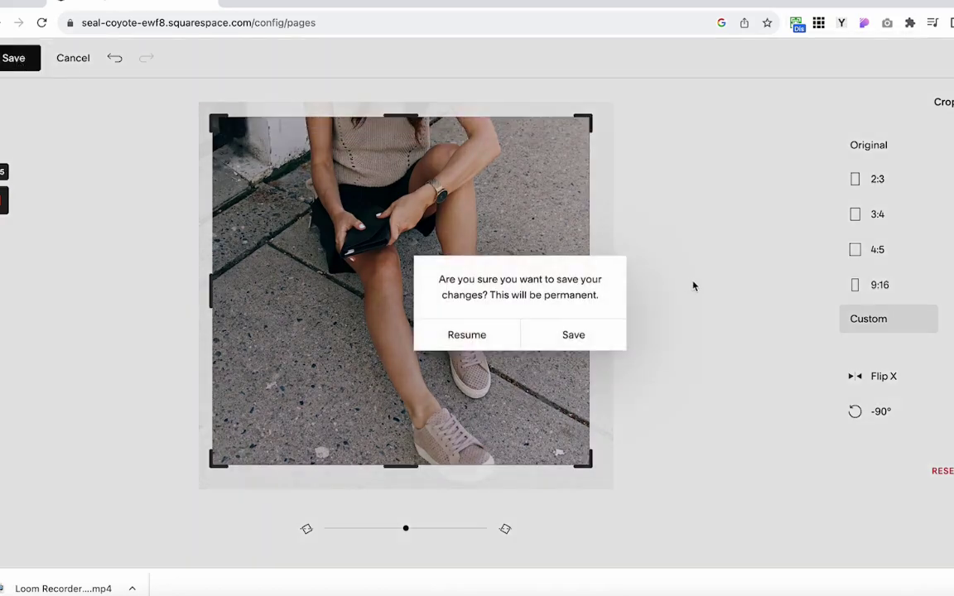
{"action": "left_click", "coordinate": [574, 335]}
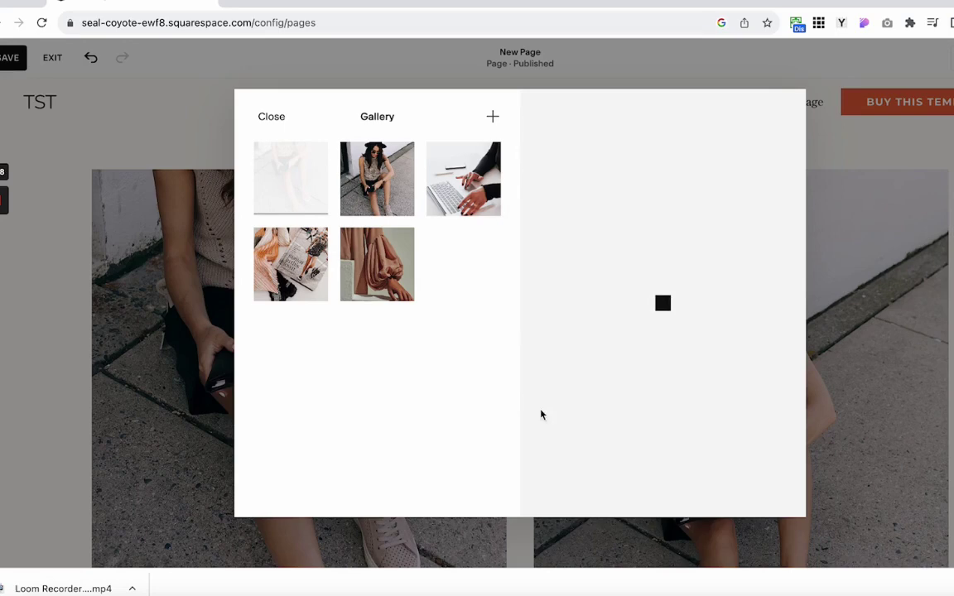
Fill the second gallery photo's description with pasted placeholder text.
{"action": "left_click", "coordinate": [376, 178]}
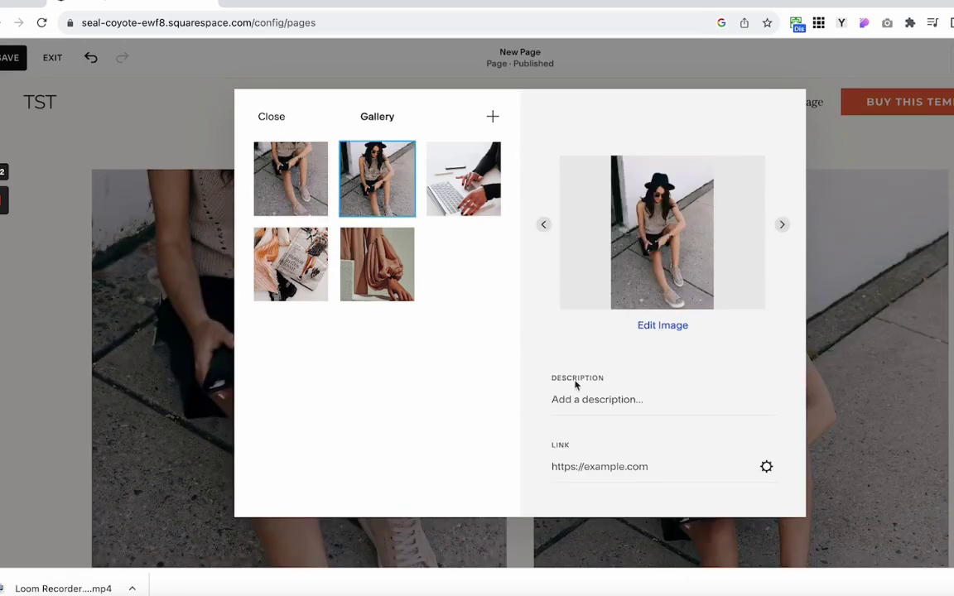
{"action": "left_click", "coordinate": [577, 403]}
{"action": "left_click", "coordinate": [841, 25]}
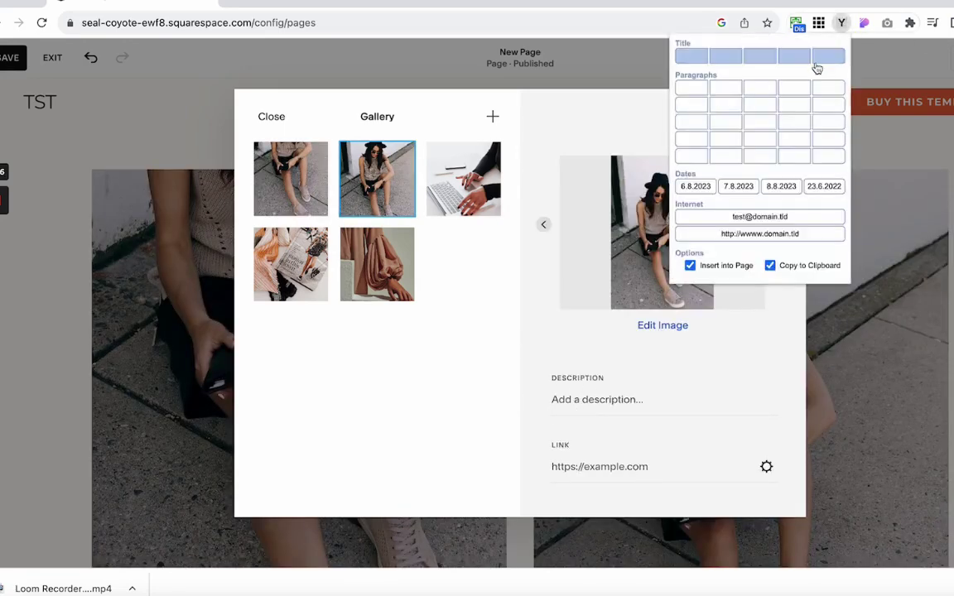
{"action": "left_click", "coordinate": [816, 68]}
{"action": "type", "text": "Sed fringilla mauris sit amet"}
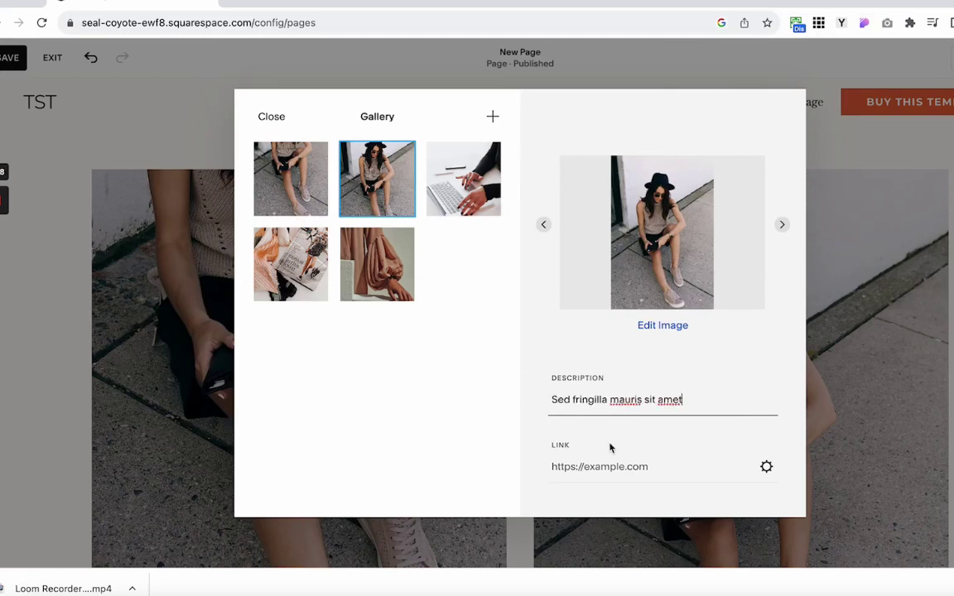
{"action": "left_click", "coordinate": [581, 464]}
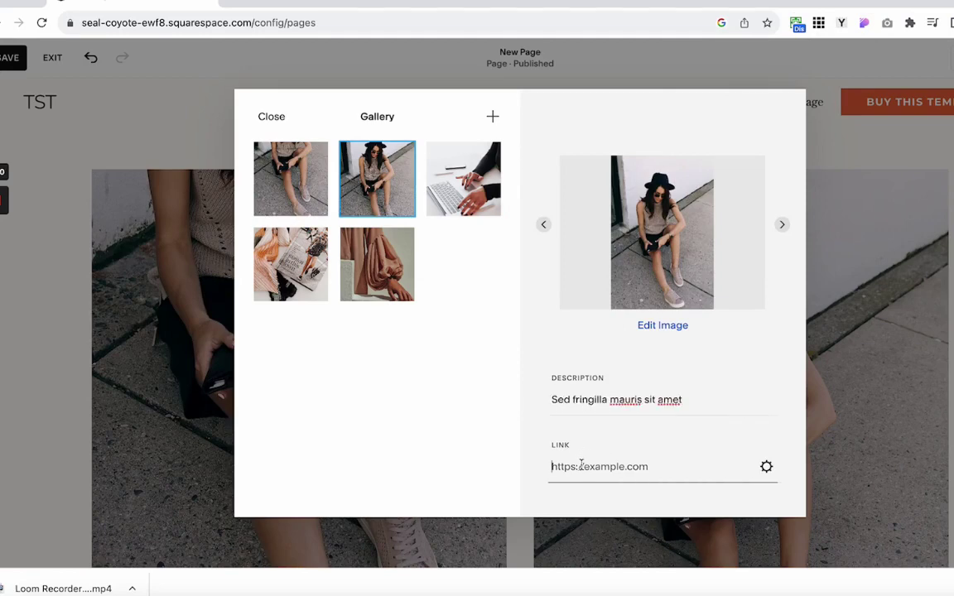
Set the photo's link to the /blog page.
{"action": "type", "text": "/"}
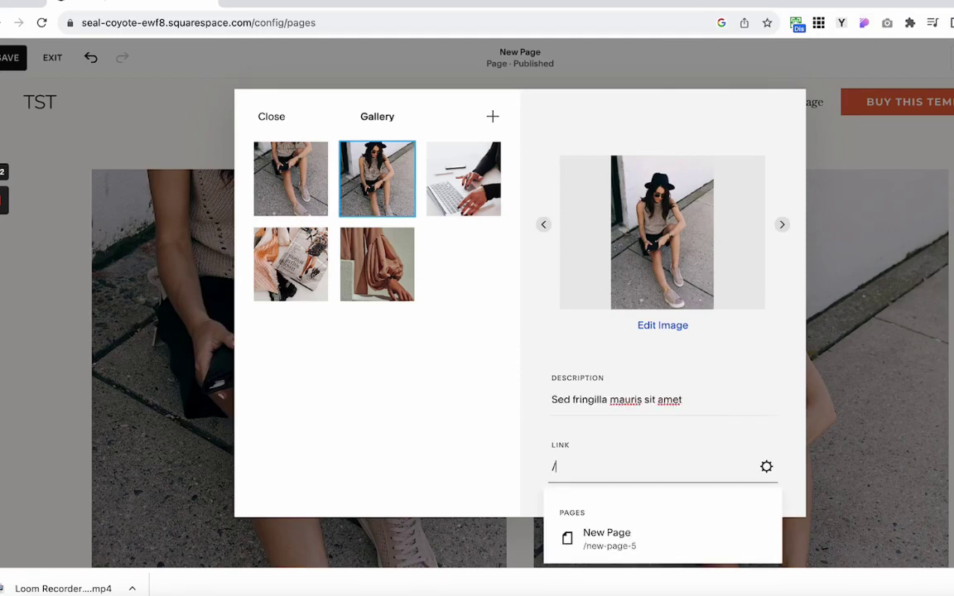
{"action": "scroll", "coordinate": [650, 530], "scroll_direction": "down", "scroll_amount": 5}
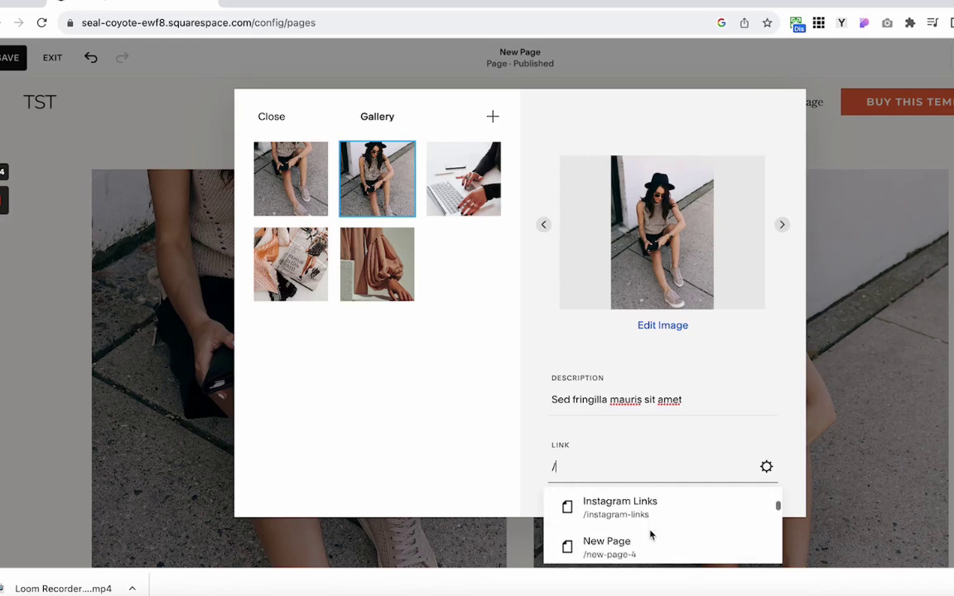
{"action": "scroll", "coordinate": [650, 536], "scroll_direction": "down", "scroll_amount": 4}
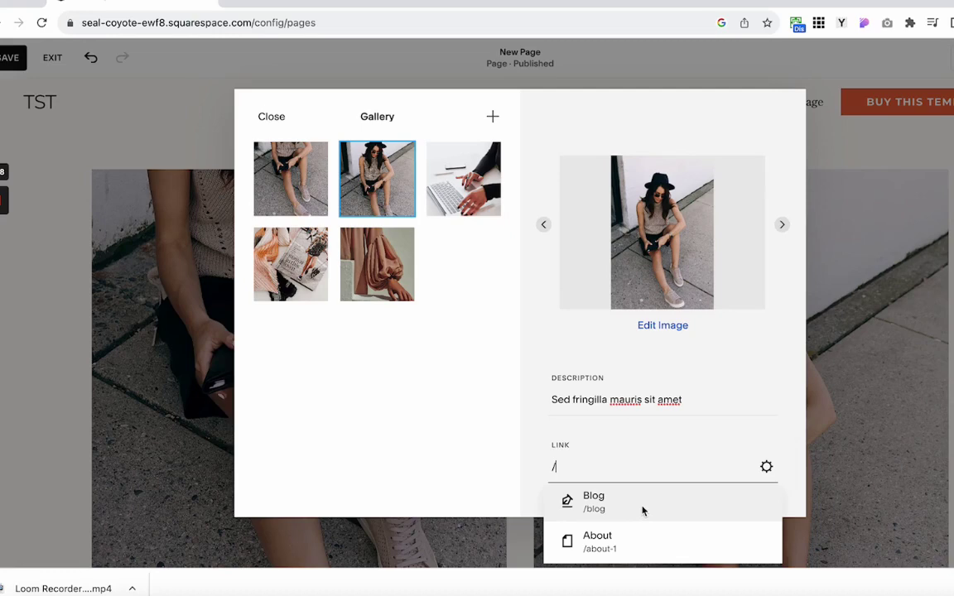
{"action": "left_click", "coordinate": [628, 513]}
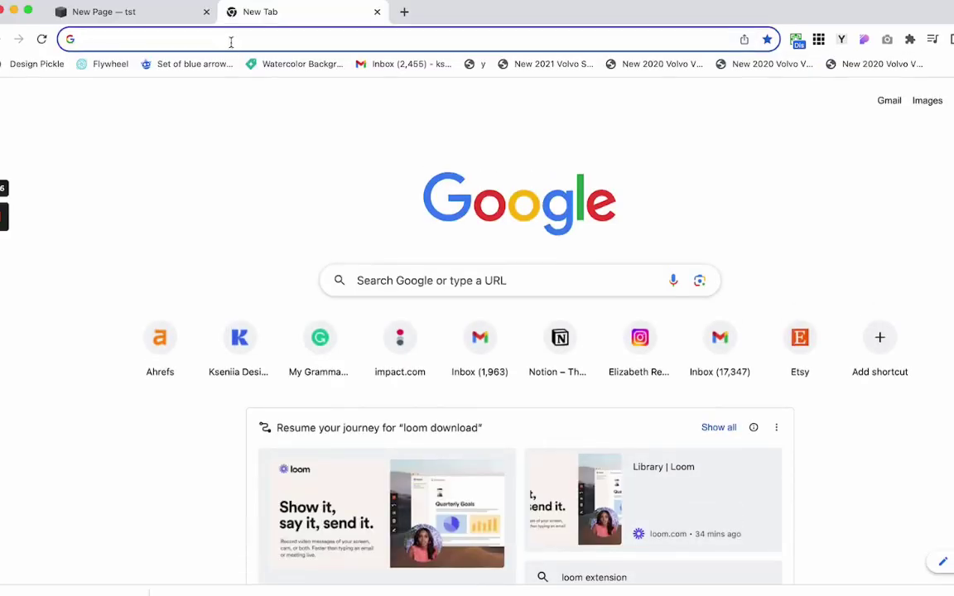
Replace the /blog link with an external website address copied from a new tab, then close the editor.
{"action": "left_click", "coordinate": [231, 42]}
{"action": "type", "text": "ks"}
{"action": "key", "text": "Return"}
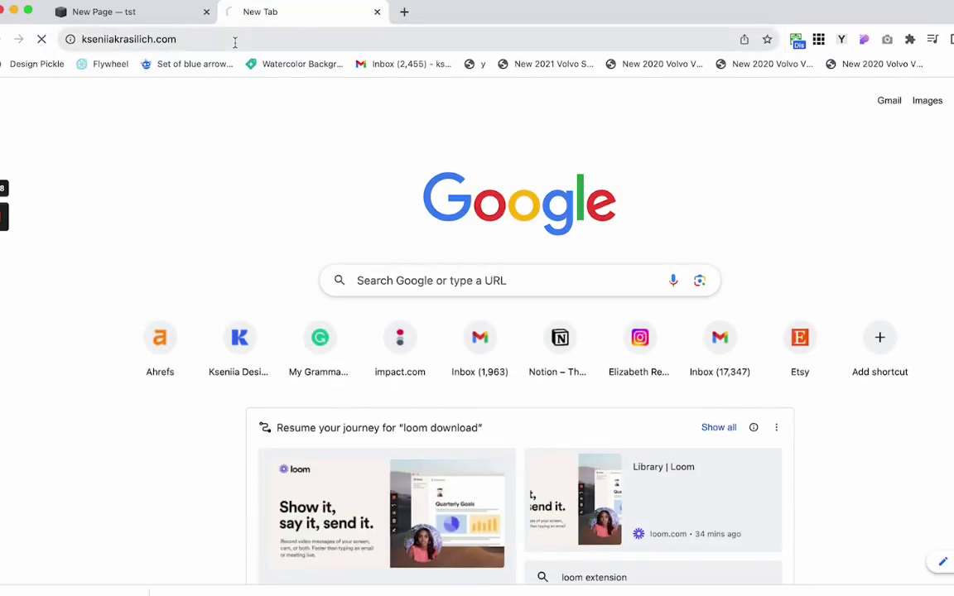
{"action": "key", "text": "ctrl+shift+Tab"}
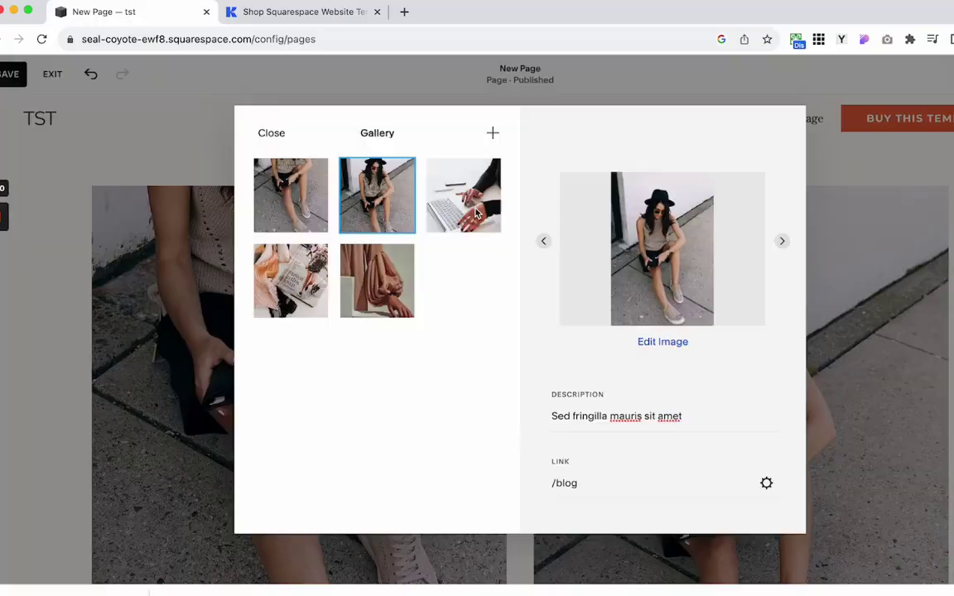
{"action": "left_click_drag", "start_coordinate": [588, 486], "coordinate": [529, 487]}
{"action": "key", "text": "BackSpace"}
{"action": "type", "text": "https://www.kseniiakrasilich.com/"}
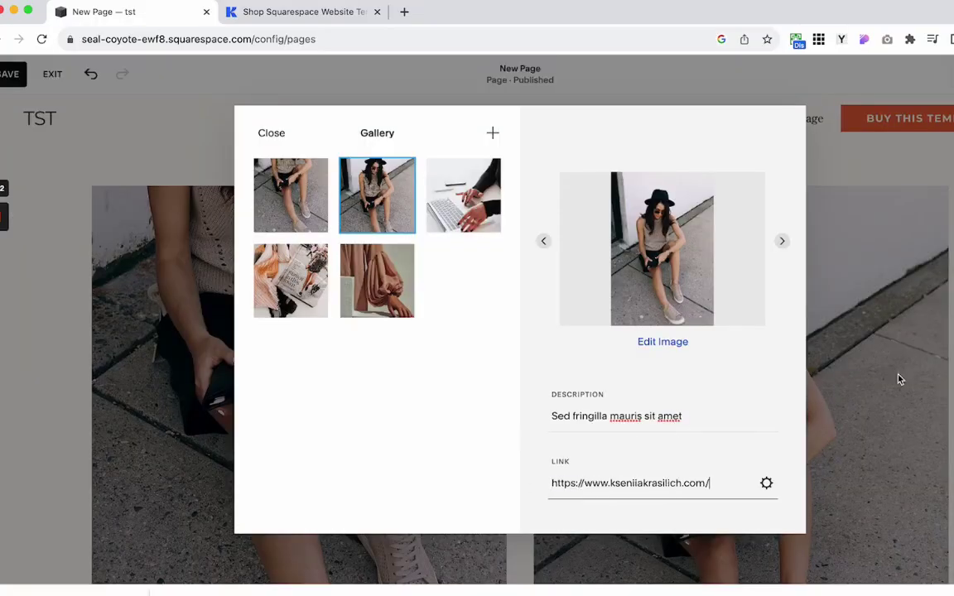
{"action": "left_click", "coordinate": [857, 354]}
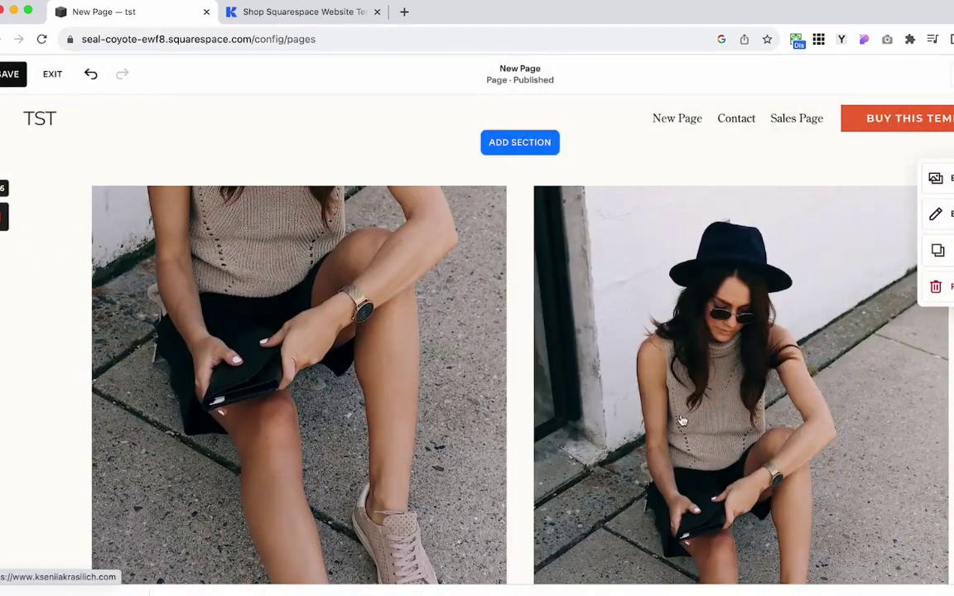
Set the gallery section's colour theme to Light 2 after briefly trying Darkest 1.
{"action": "scroll", "coordinate": [680, 420], "scroll_direction": "down", "scroll_amount": 5}
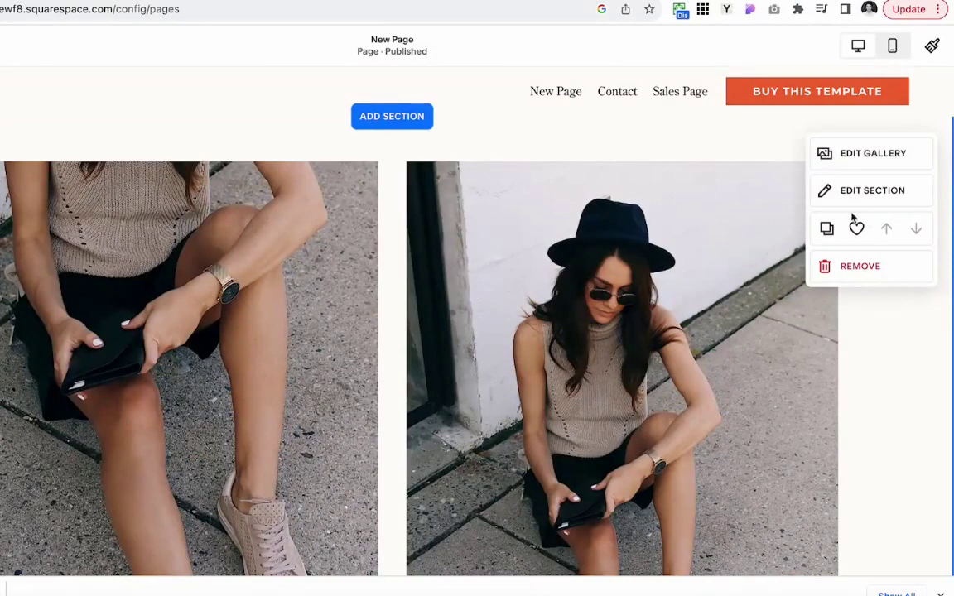
{"action": "left_click", "coordinate": [826, 195]}
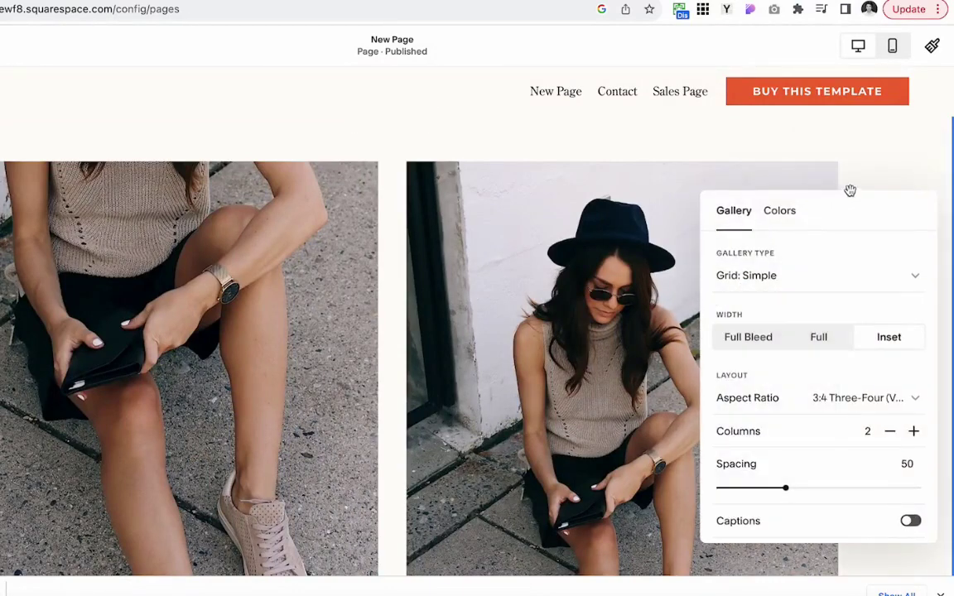
{"action": "left_click", "coordinate": [777, 212]}
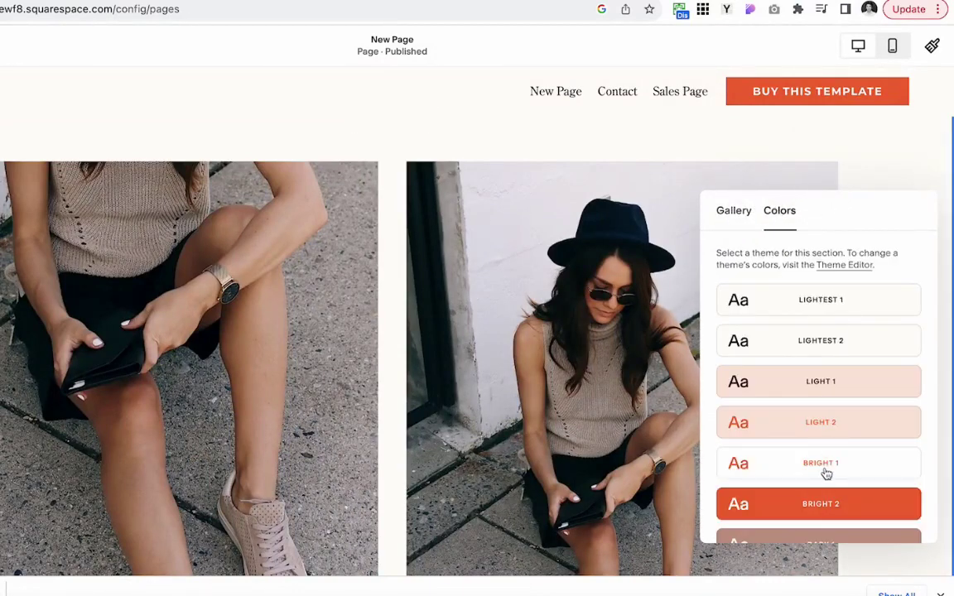
{"action": "scroll", "coordinate": [827, 474], "scroll_direction": "down", "scroll_amount": 1}
{"action": "scroll", "coordinate": [834, 480], "scroll_direction": "down", "scroll_amount": 3}
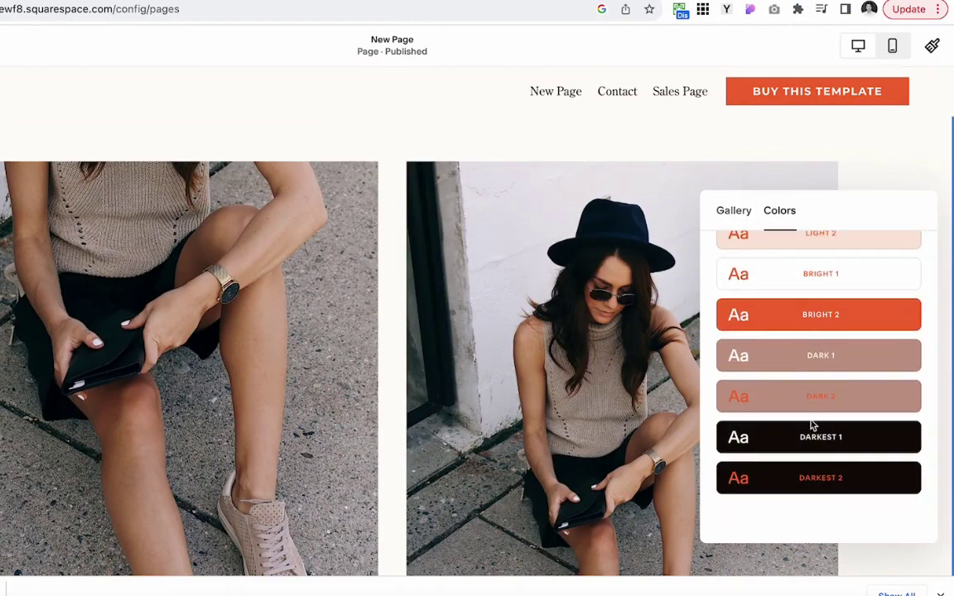
{"action": "scroll", "coordinate": [860, 423], "scroll_direction": "up", "scroll_amount": 1}
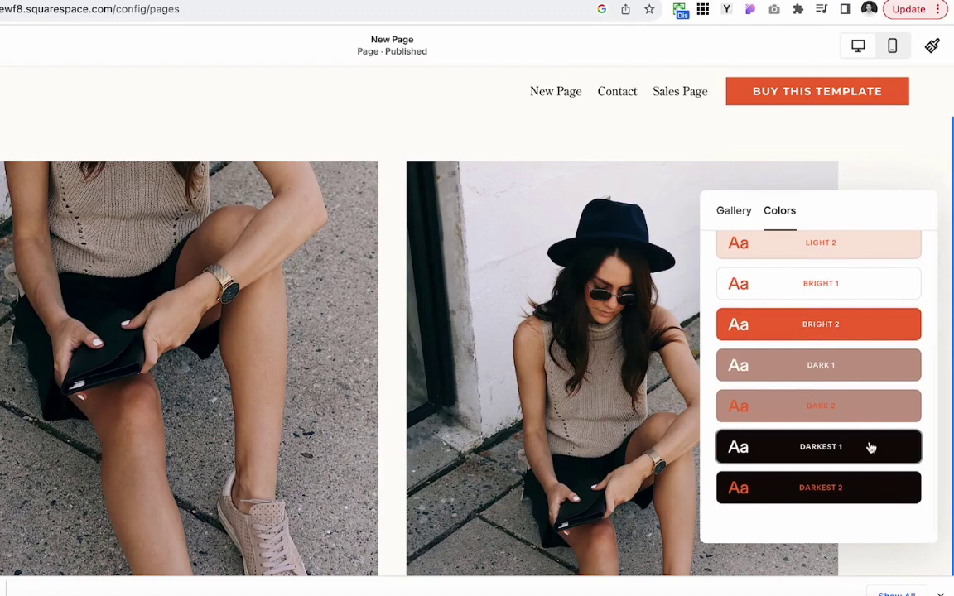
{"action": "left_click", "coordinate": [869, 447]}
{"action": "scroll", "coordinate": [856, 373], "scroll_direction": "up", "scroll_amount": 1}
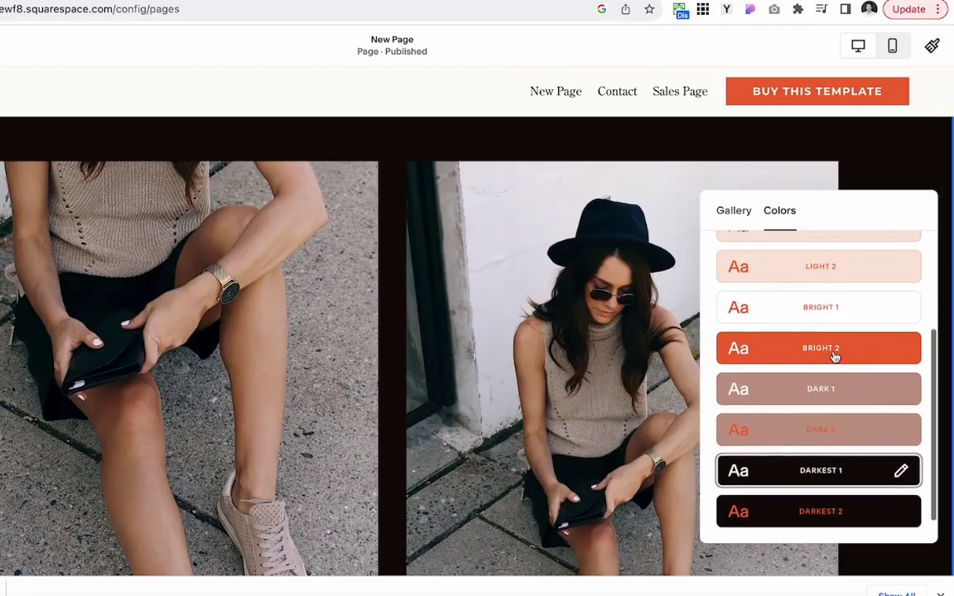
{"action": "left_click", "coordinate": [844, 273]}
{"action": "scroll", "coordinate": [828, 248], "scroll_direction": "up", "scroll_amount": 3}
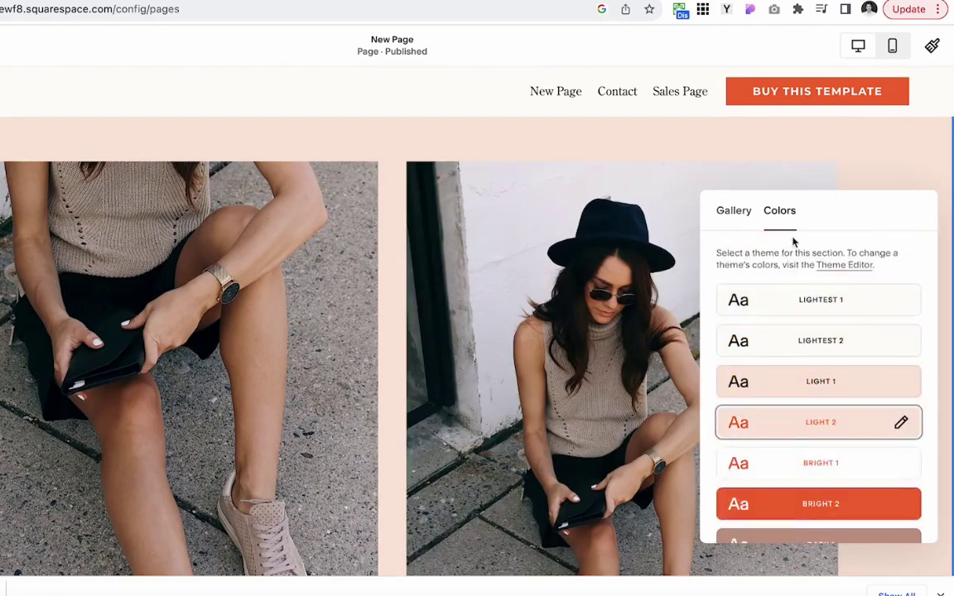
{"action": "left_click", "coordinate": [732, 211]}
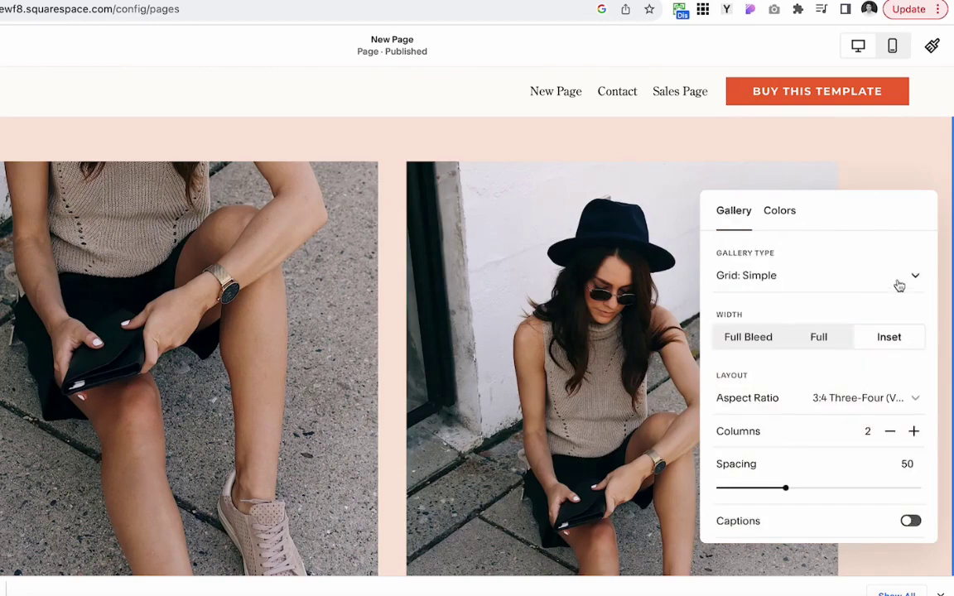
Switch the gallery to Grid: Strips at Inset width.
{"action": "left_click", "coordinate": [902, 278]}
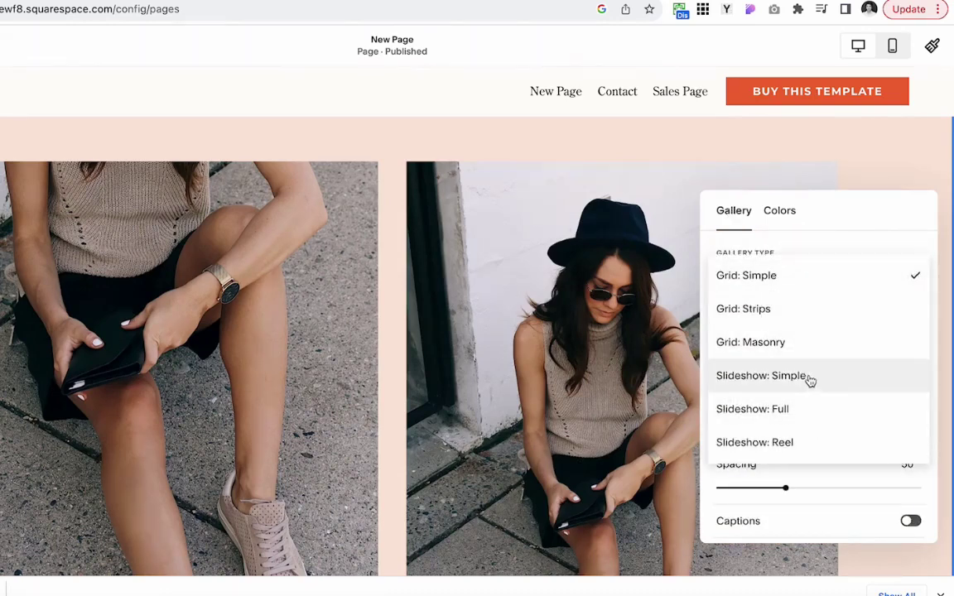
{"action": "left_click", "coordinate": [782, 282]}
{"action": "left_click", "coordinate": [853, 282]}
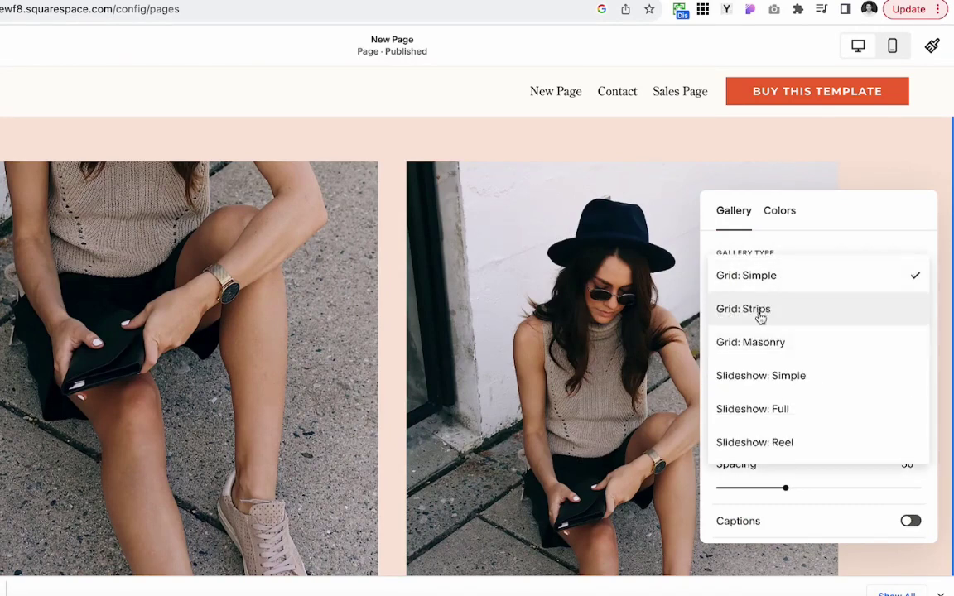
{"action": "left_click", "coordinate": [766, 310]}
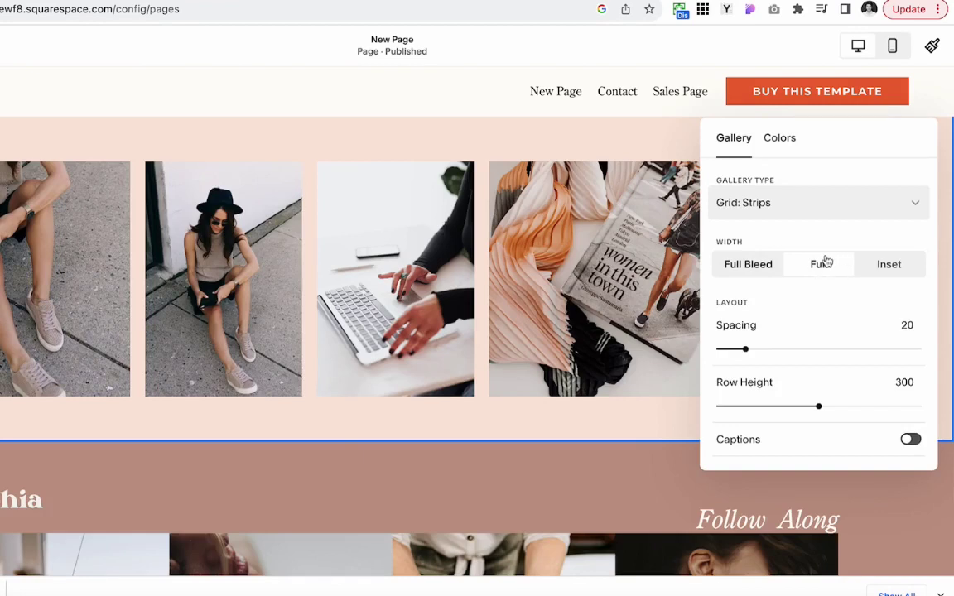
{"action": "left_click", "coordinate": [747, 266]}
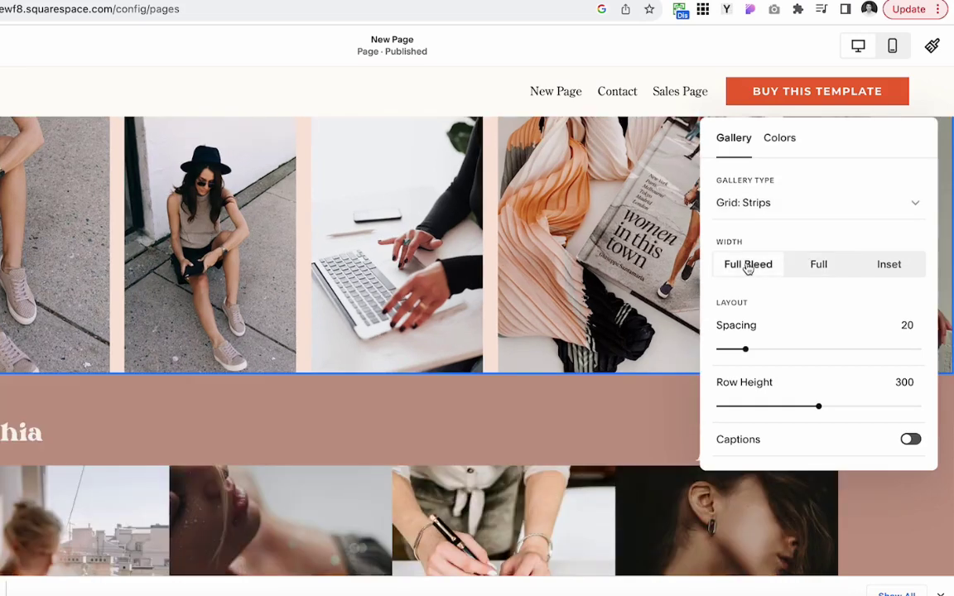
{"action": "left_click", "coordinate": [887, 265]}
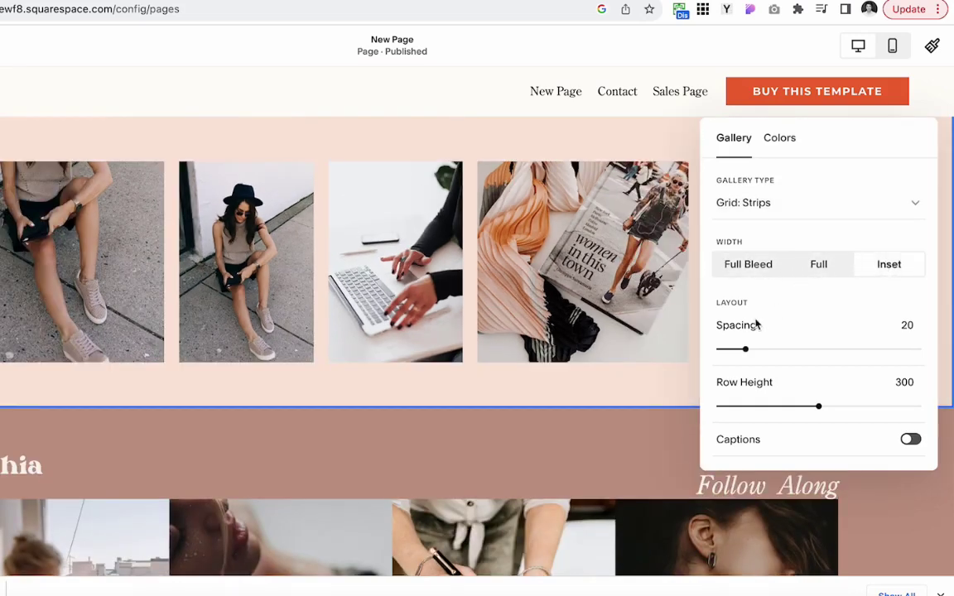
Set image spacing to 23 and show captions under the gallery images.
{"action": "mouse_move", "coordinate": [746, 346]}
{"action": "left_mouse_down"}
{"action": "mouse_move", "coordinate": [809, 347]}
{"action": "mouse_move", "coordinate": [715, 350]}
{"action": "mouse_move", "coordinate": [749, 347]}
{"action": "left_mouse_up"}
{"action": "scroll", "coordinate": [811, 387], "scroll_direction": "down", "scroll_amount": 1}
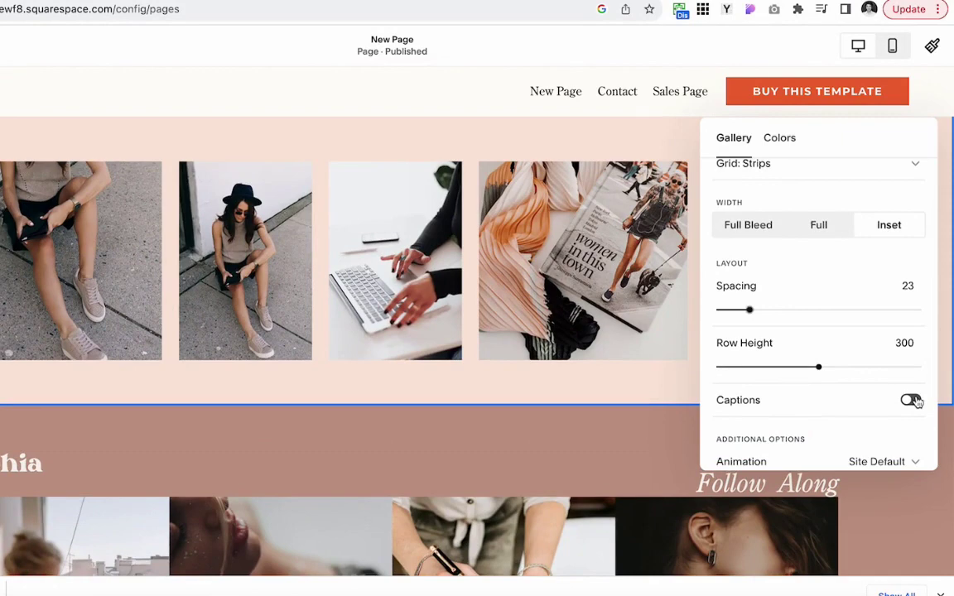
{"action": "left_click", "coordinate": [917, 401]}
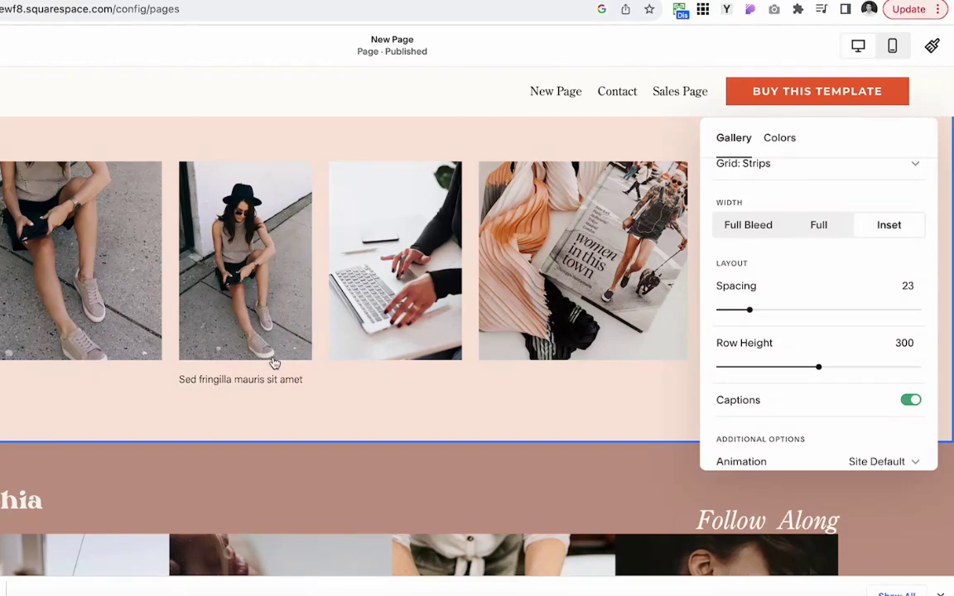
{"action": "scroll", "coordinate": [389, 383], "scroll_direction": "down", "scroll_amount": 3}
{"action": "scroll", "coordinate": [389, 383], "scroll_direction": "up", "scroll_amount": 3}
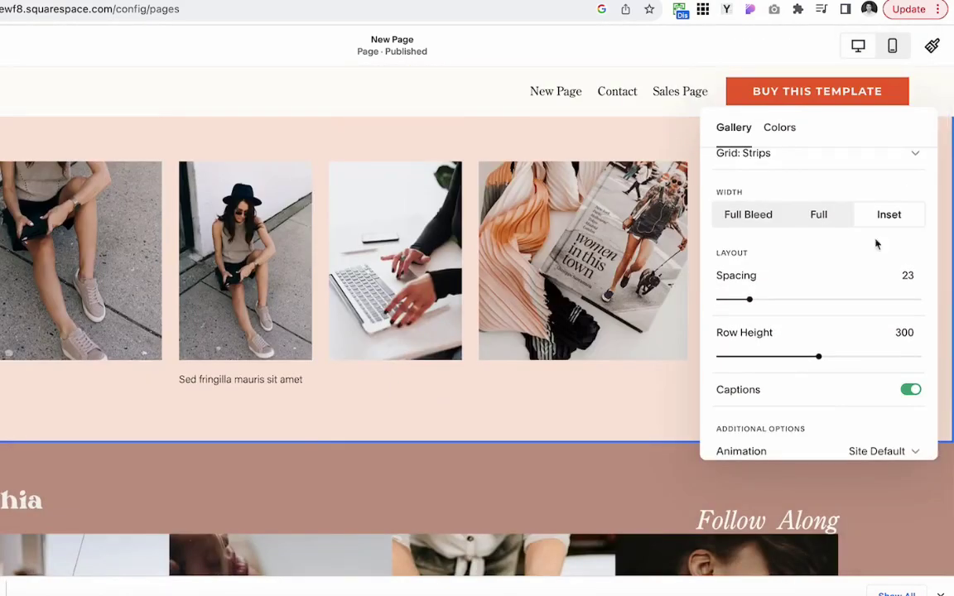
{"action": "scroll", "coordinate": [832, 362], "scroll_direction": "down", "scroll_amount": 3}
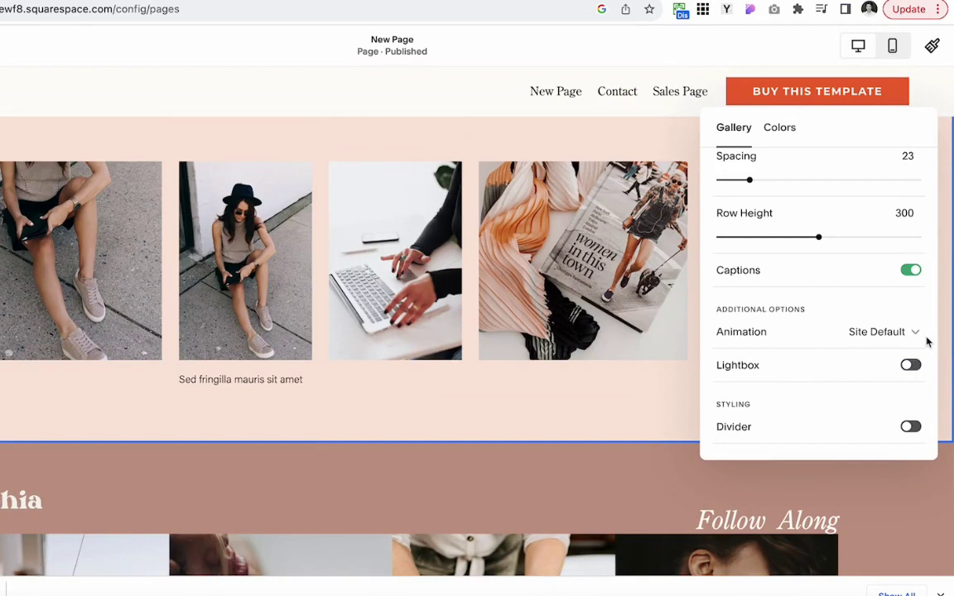
Turn on the gallery Lightbox, close the settings, and preview the page.
{"action": "left_click", "coordinate": [911, 366]}
{"action": "left_click", "coordinate": [270, 267]}
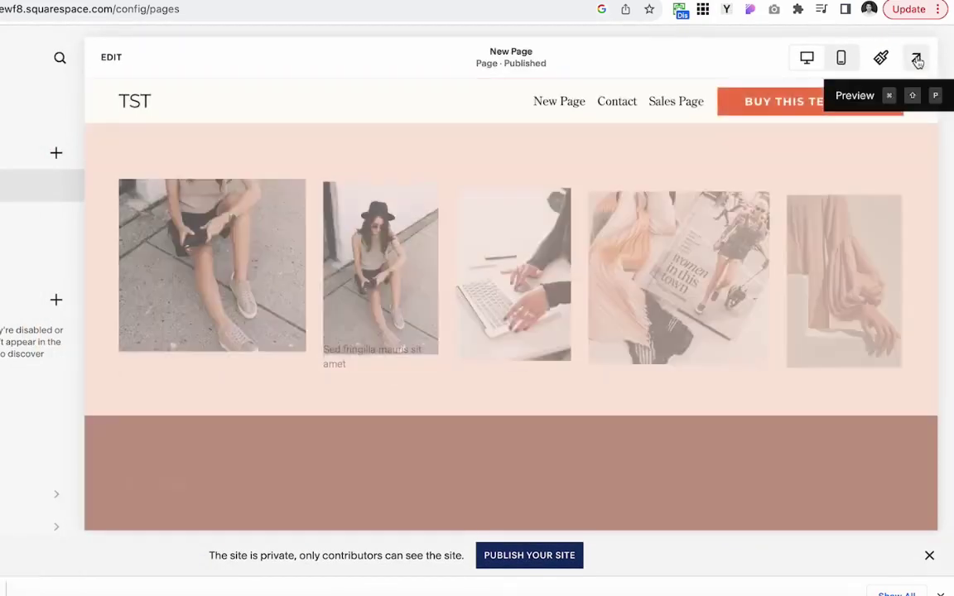
{"action": "left_click", "coordinate": [917, 58]}
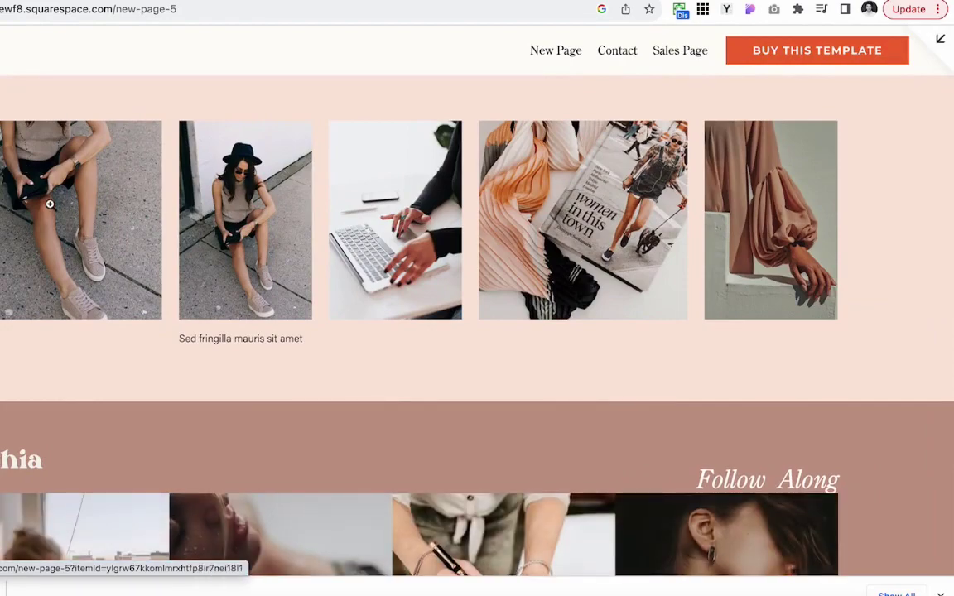
Check that images open enlarged and step through the lightbox, then exit the preview.
{"action": "left_click", "coordinate": [50, 204]}
{"action": "left_click", "coordinate": [920, 303]}
{"action": "left_click", "coordinate": [921, 306]}
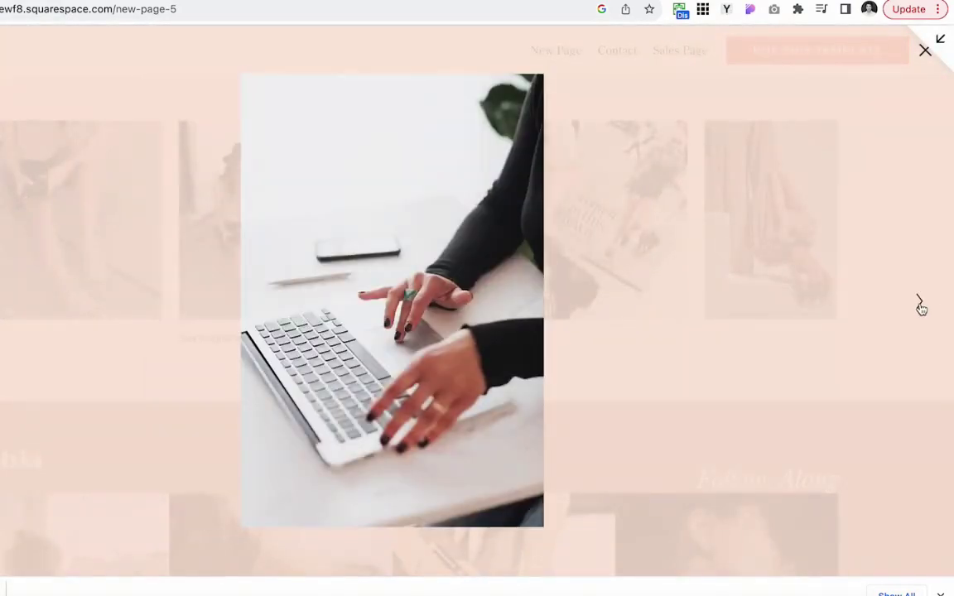
{"action": "left_click", "coordinate": [920, 305]}
{"action": "left_click", "coordinate": [920, 305]}
{"action": "left_click", "coordinate": [938, 40]}
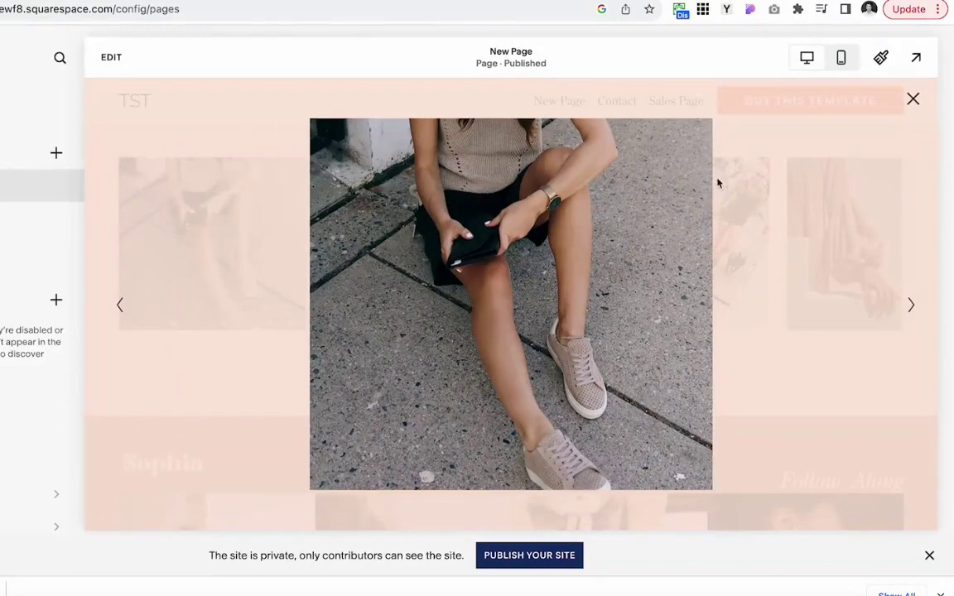
{"action": "key", "text": "Left"}
{"action": "left_click", "coordinate": [912, 98]}
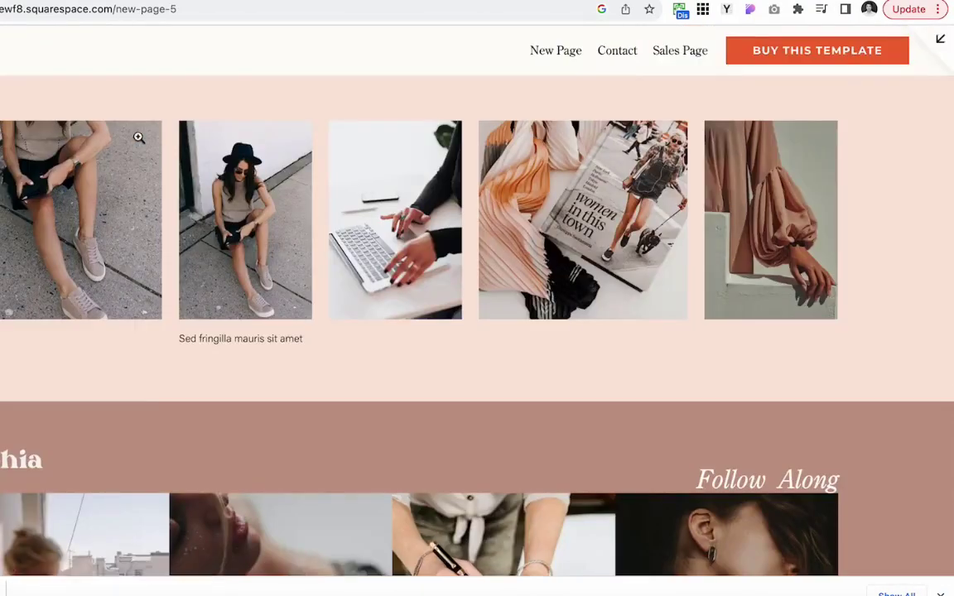
{"action": "left_click", "coordinate": [123, 125]}
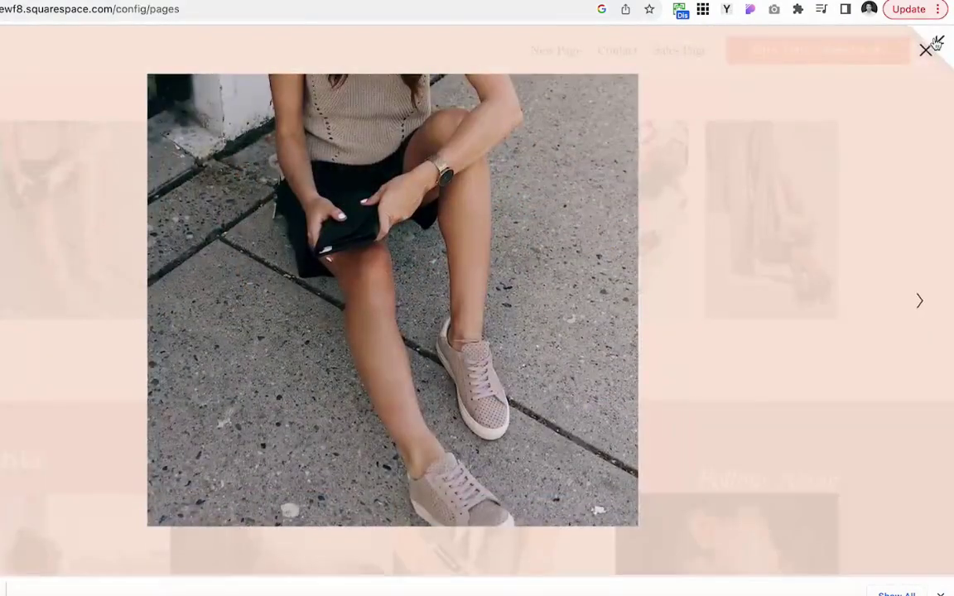
{"action": "left_click", "coordinate": [938, 41]}
{"action": "left_click", "coordinate": [913, 98]}
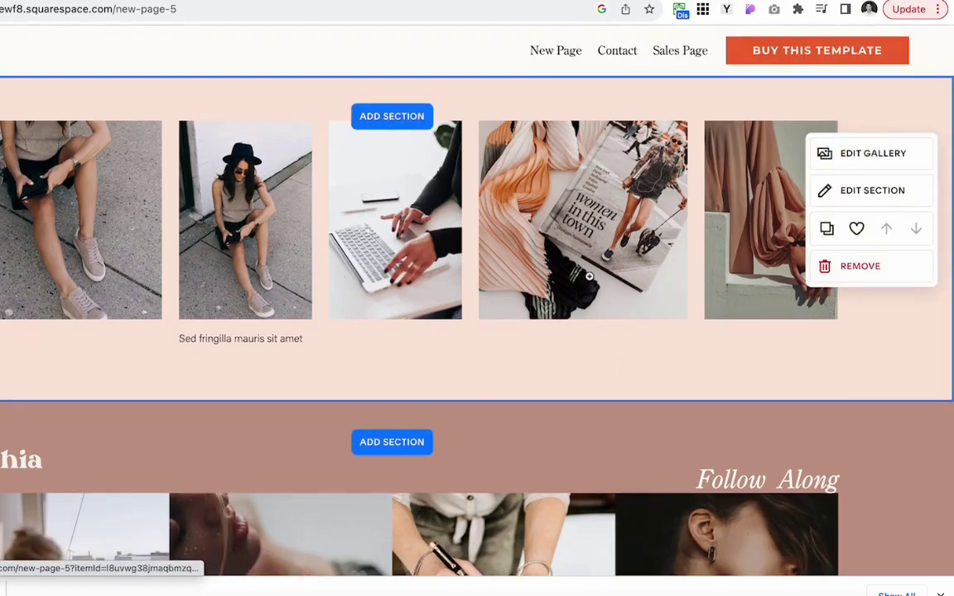
{"action": "left_click", "coordinate": [826, 191]}
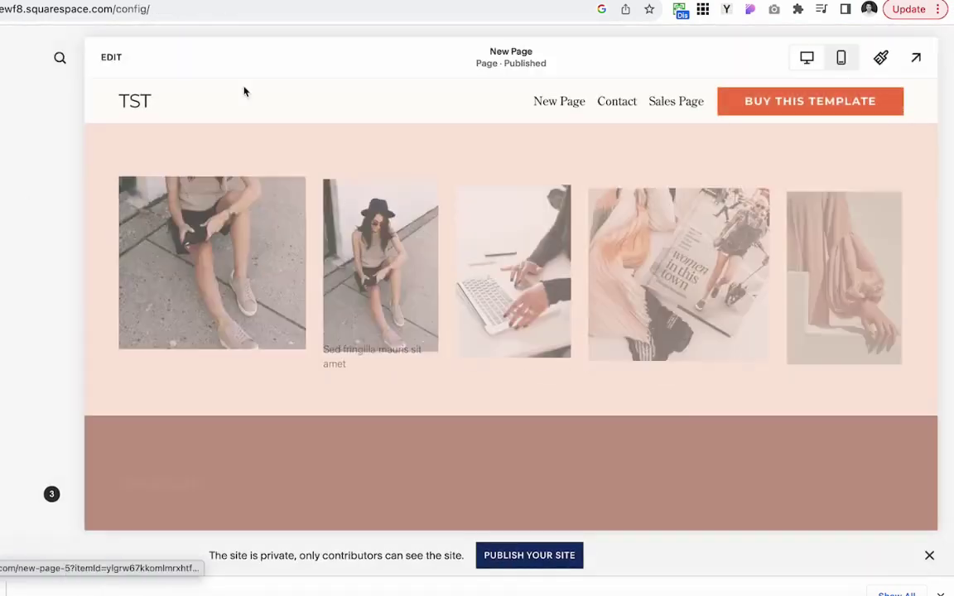
Back in the editor, change the gallery type to Slideshow: Reel.
{"action": "left_click", "coordinate": [111, 57]}
{"action": "left_click", "coordinate": [871, 190]}
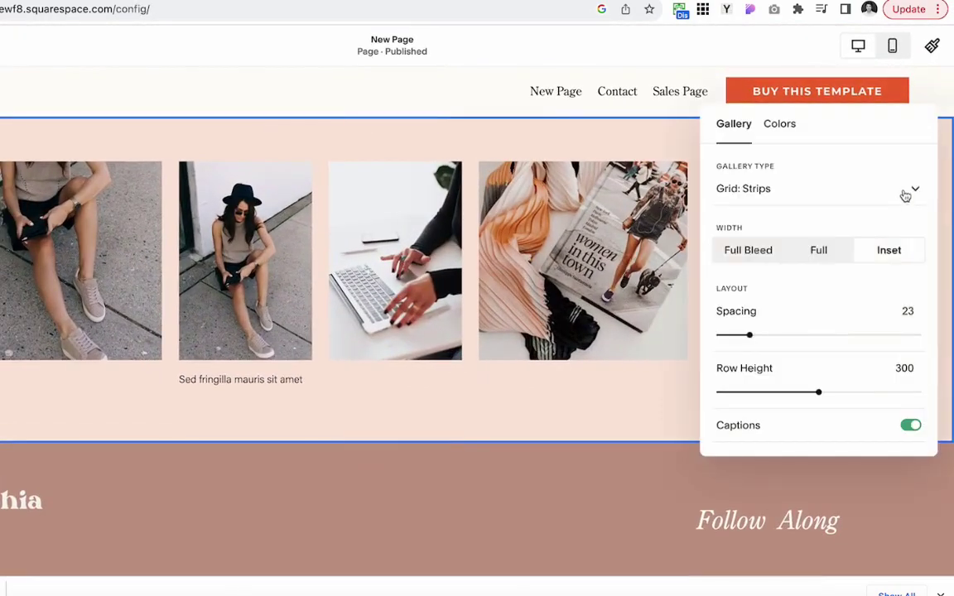
{"action": "left_click", "coordinate": [905, 194]}
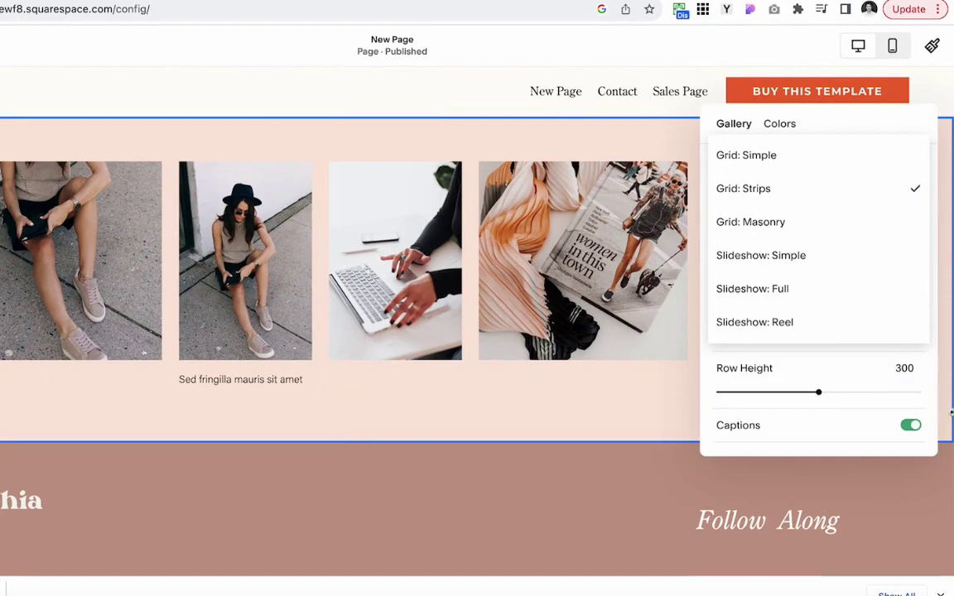
{"action": "left_click", "coordinate": [768, 154]}
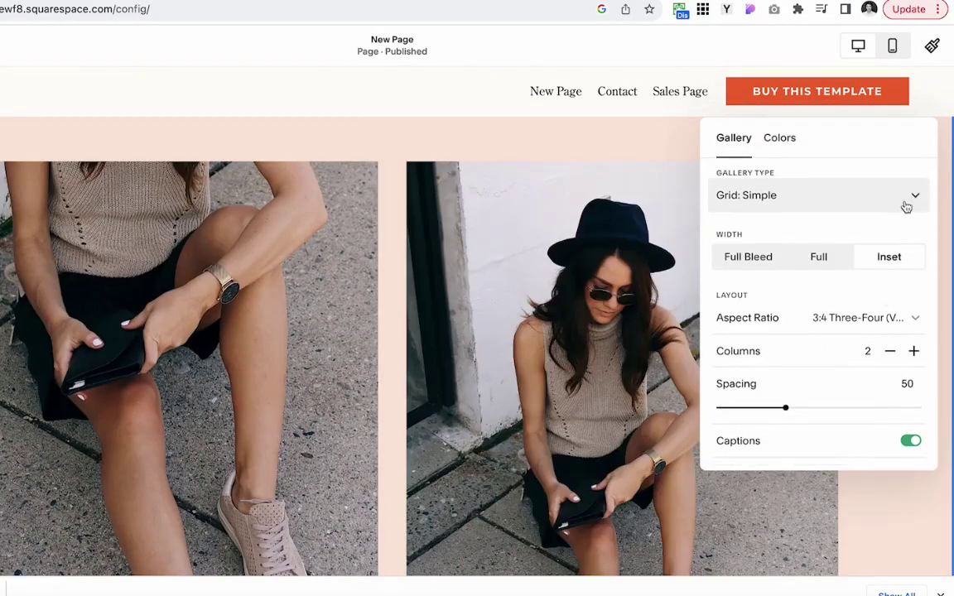
{"action": "left_click", "coordinate": [905, 207]}
{"action": "left_click", "coordinate": [792, 362]}
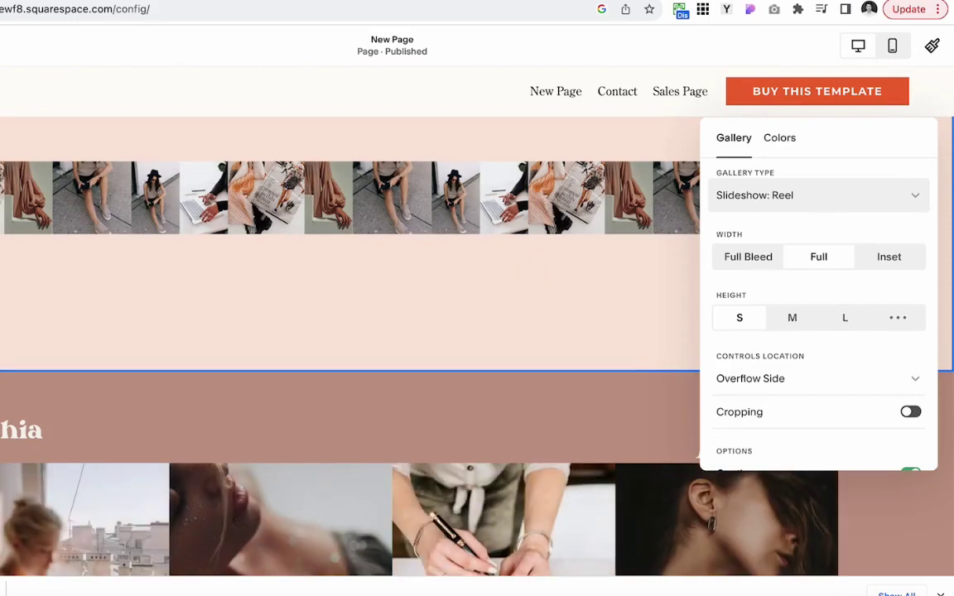
Stretch the reel to full width with a custom height of 80.
{"action": "left_click", "coordinate": [790, 319]}
{"action": "left_click", "coordinate": [750, 260]}
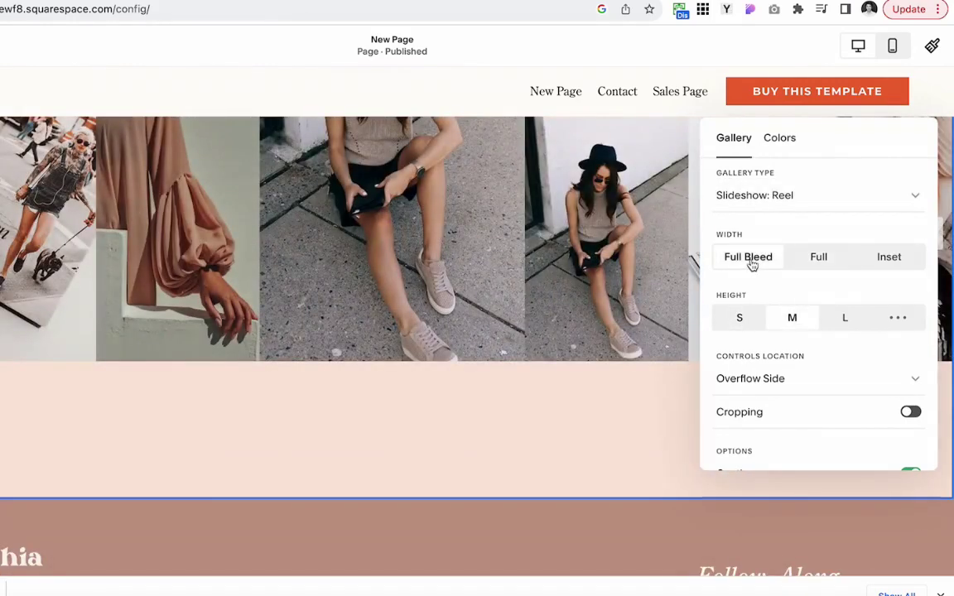
{"action": "left_click", "coordinate": [899, 318]}
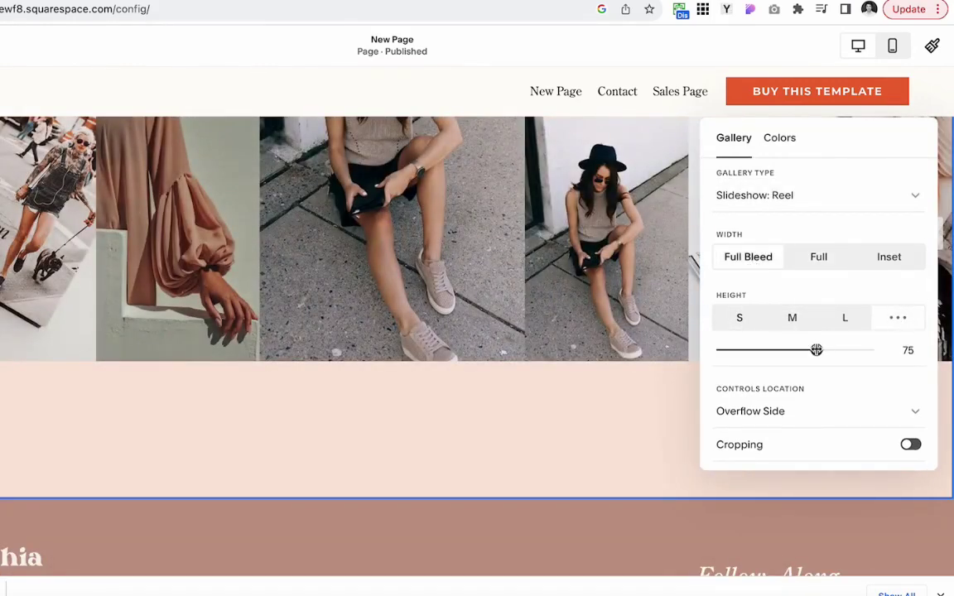
{"action": "mouse_move", "coordinate": [815, 348]}
{"action": "left_mouse_down"}
{"action": "mouse_move", "coordinate": [863, 350]}
{"action": "mouse_move", "coordinate": [826, 351]}
{"action": "left_mouse_up"}
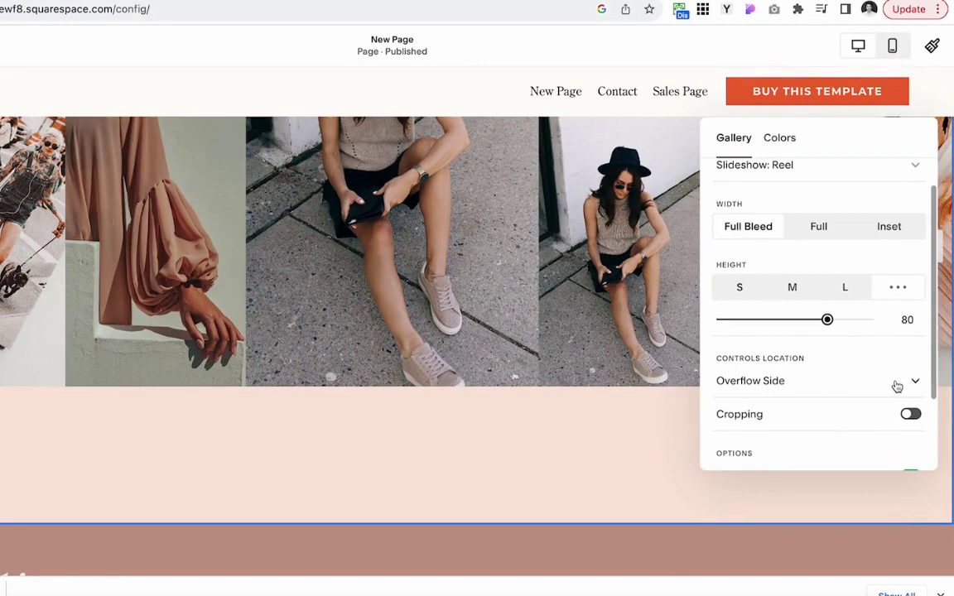
Set the gallery controls location to Below Center.
{"action": "left_click", "coordinate": [896, 385]}
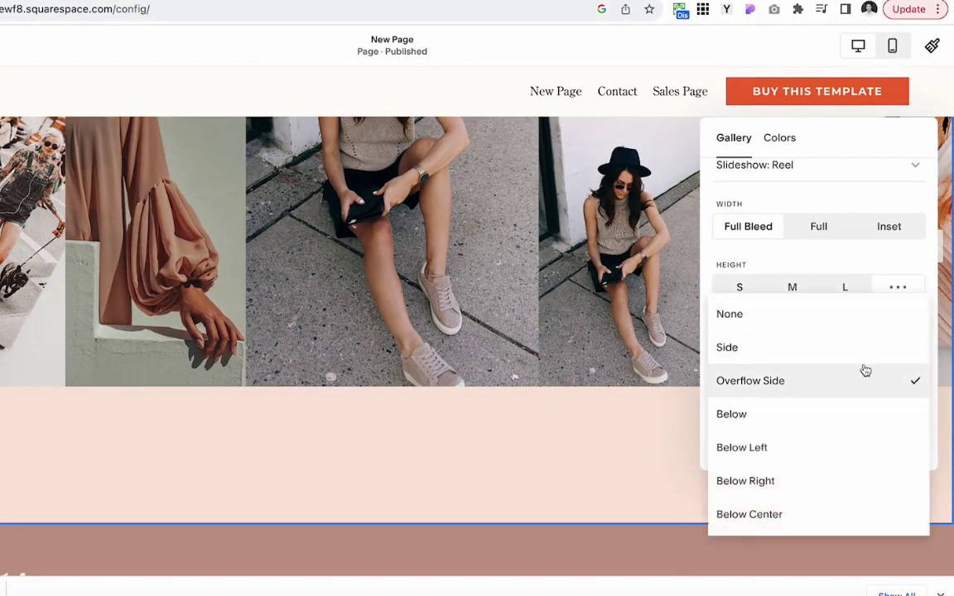
{"action": "left_click", "coordinate": [816, 315]}
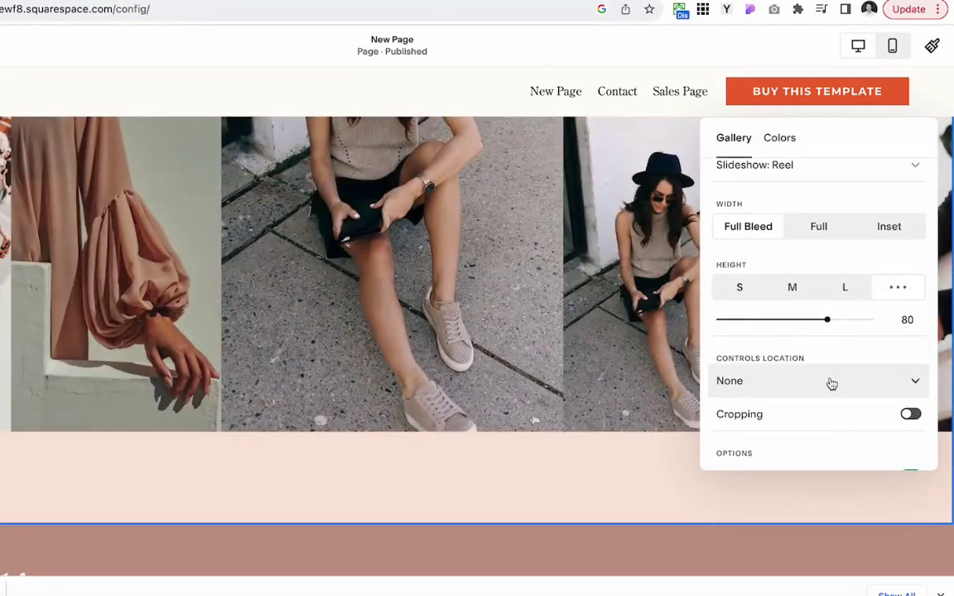
{"action": "left_click", "coordinate": [913, 387]}
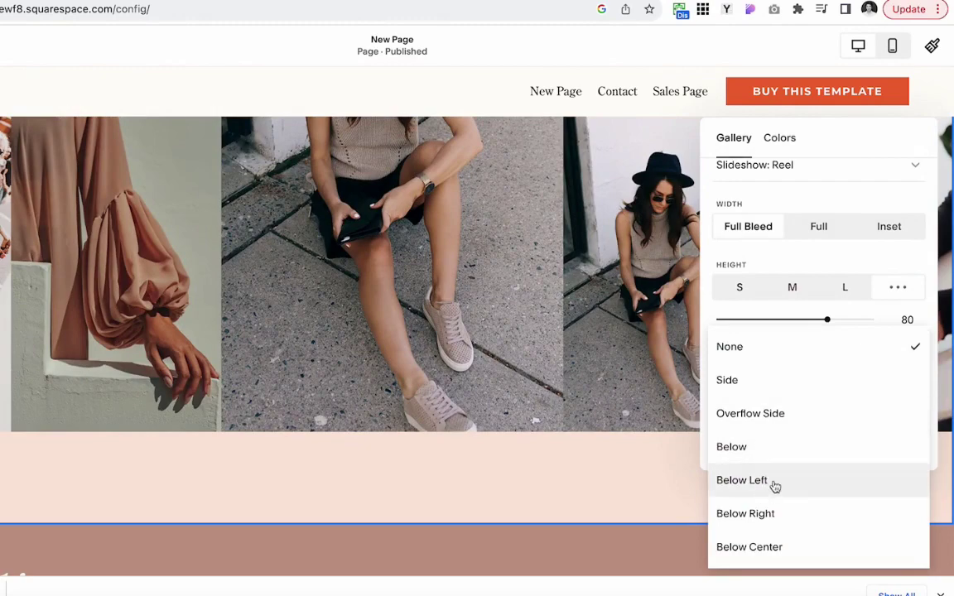
{"action": "left_click", "coordinate": [778, 488]}
{"action": "left_click", "coordinate": [888, 389]}
{"action": "left_click", "coordinate": [783, 447]}
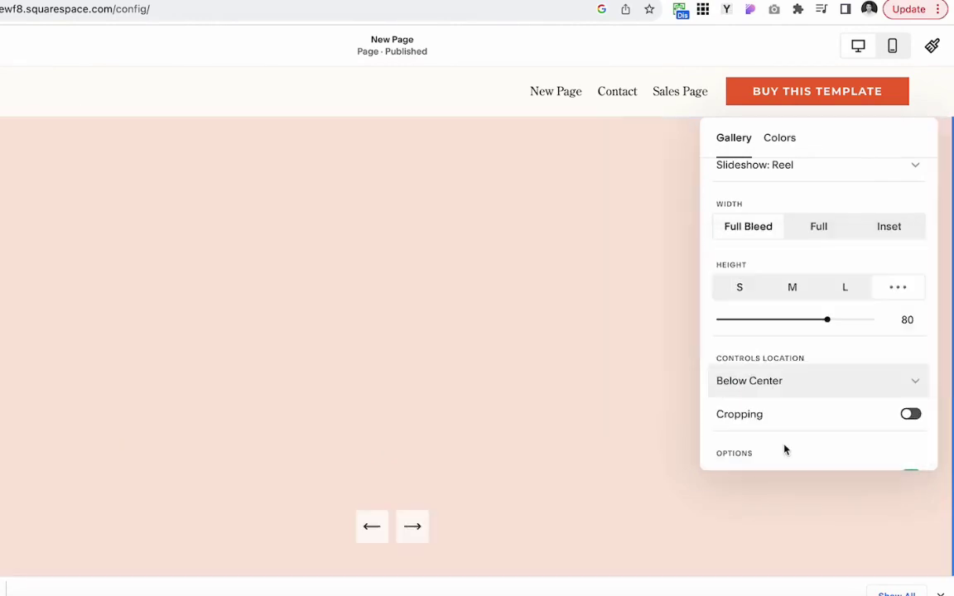
Try image cropping, then turn it back off.
{"action": "scroll", "coordinate": [834, 383], "scroll_direction": "down", "scroll_amount": 2}
{"action": "left_click", "coordinate": [913, 323]}
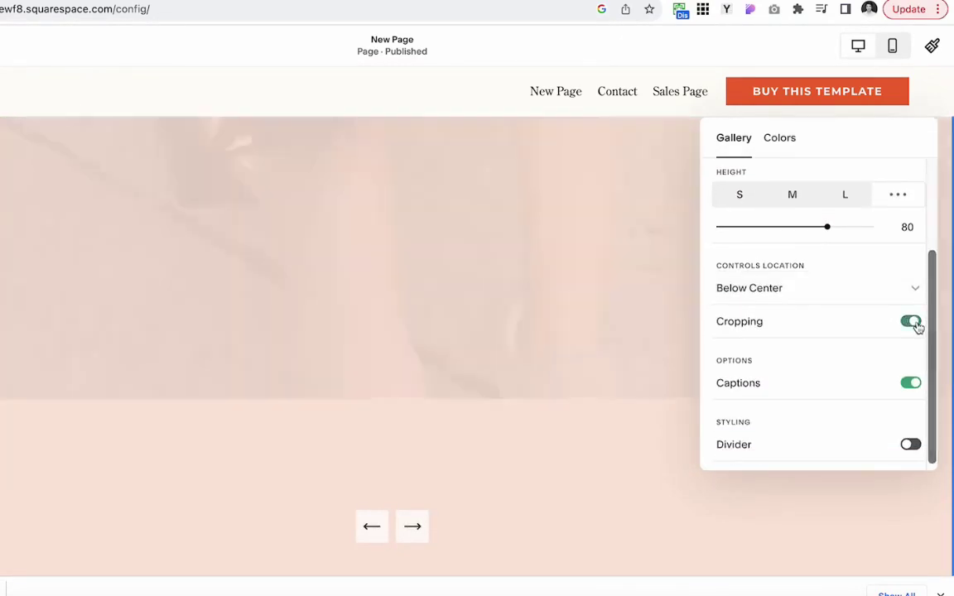
{"action": "left_click", "coordinate": [915, 324]}
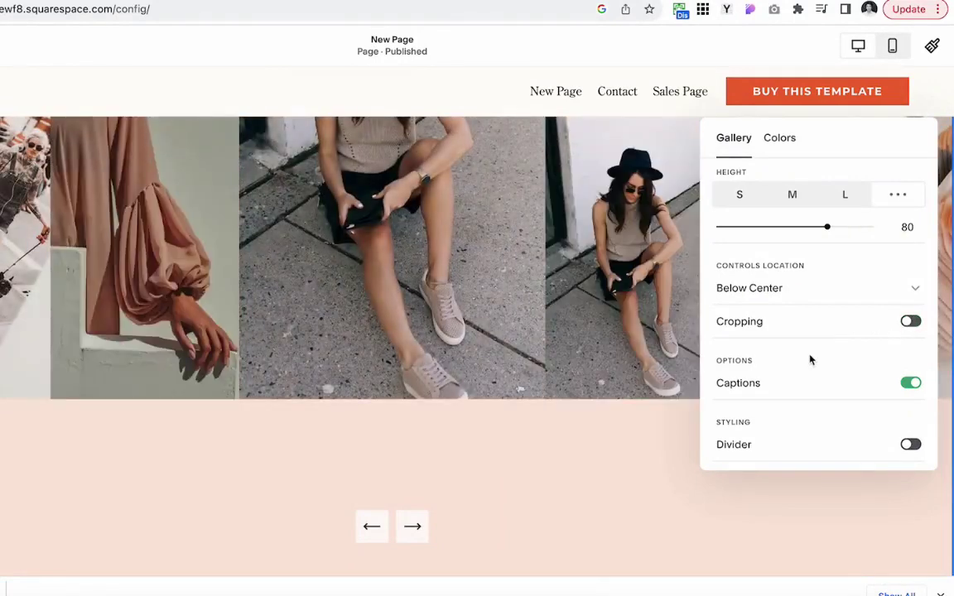
{"action": "scroll", "coordinate": [836, 352], "scroll_direction": "up", "scroll_amount": 2}
{"action": "left_click", "coordinate": [811, 202]}
Make it a Slideshow: Full at L height, autoplaying every 2.5 seconds, captions off.
{"action": "left_click", "coordinate": [787, 195]}
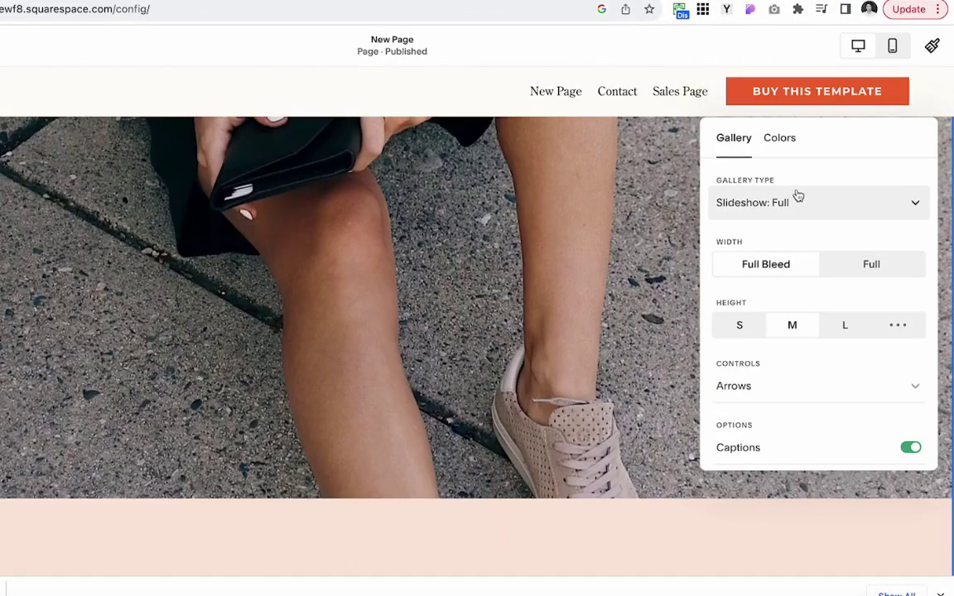
{"action": "scroll", "coordinate": [831, 400], "scroll_direction": "down", "scroll_amount": 3}
{"action": "left_click", "coordinate": [912, 341]}
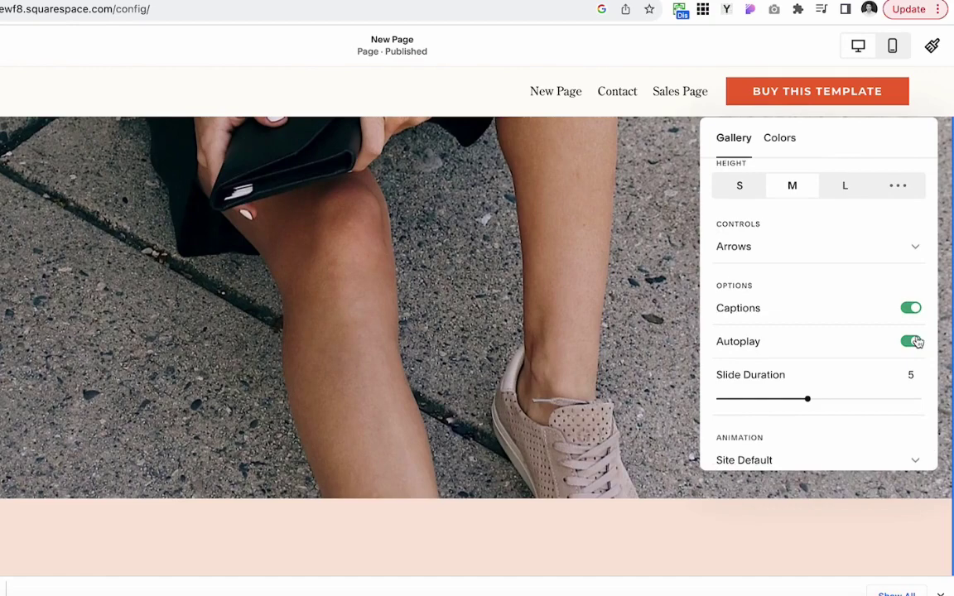
{"action": "left_click_drag", "start_coordinate": [800, 398], "coordinate": [752, 398]}
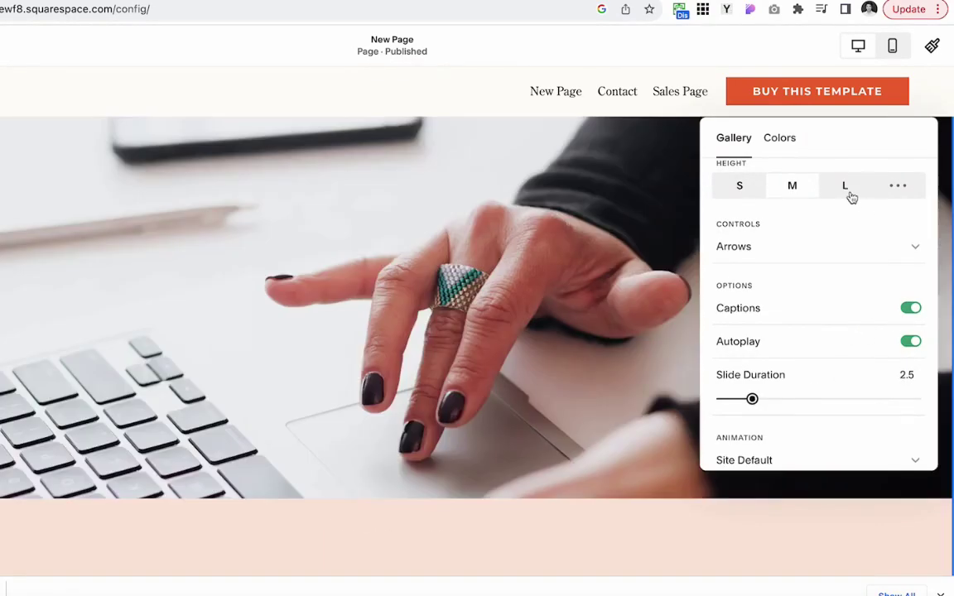
{"action": "left_click", "coordinate": [846, 189]}
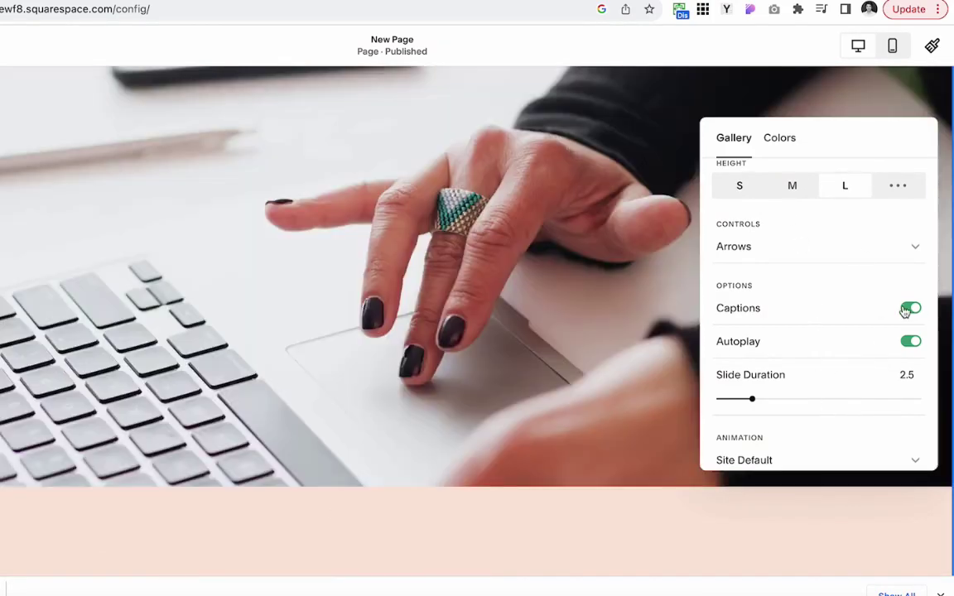
{"action": "left_click", "coordinate": [911, 309]}
{"action": "left_click", "coordinate": [921, 308]}
{"action": "left_click", "coordinate": [912, 308]}
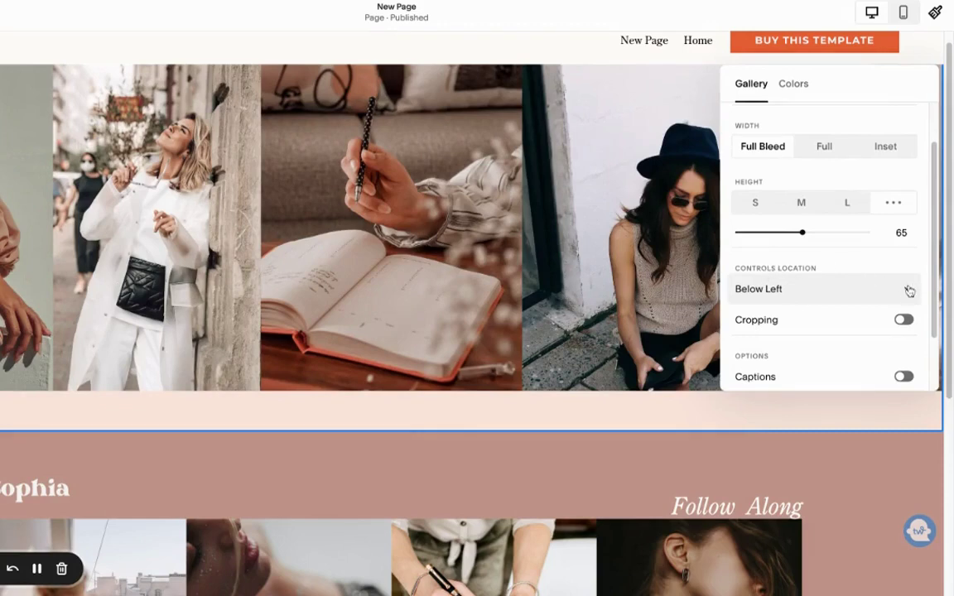
{"action": "left_click", "coordinate": [908, 290]}
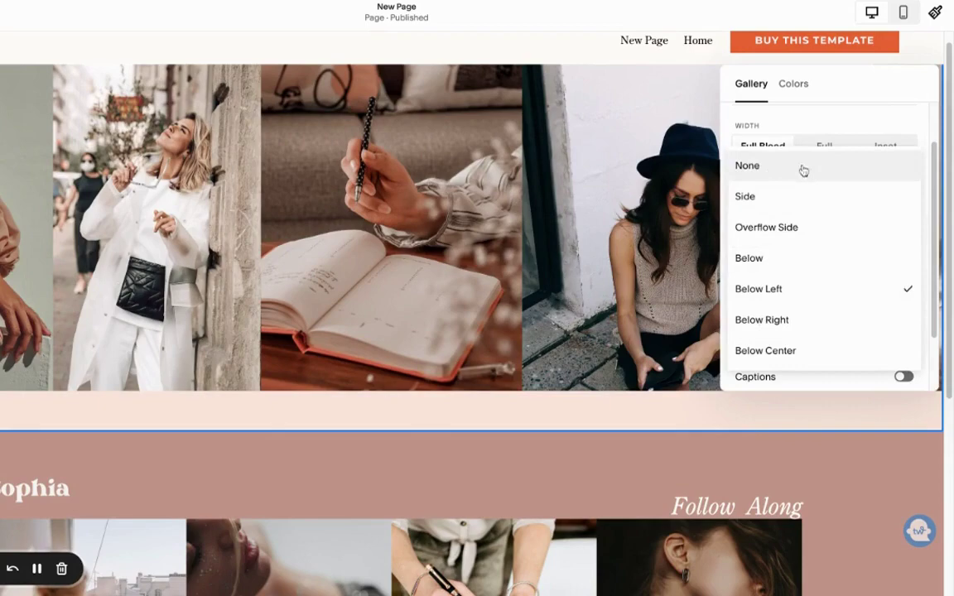
{"action": "left_click", "coordinate": [773, 168]}
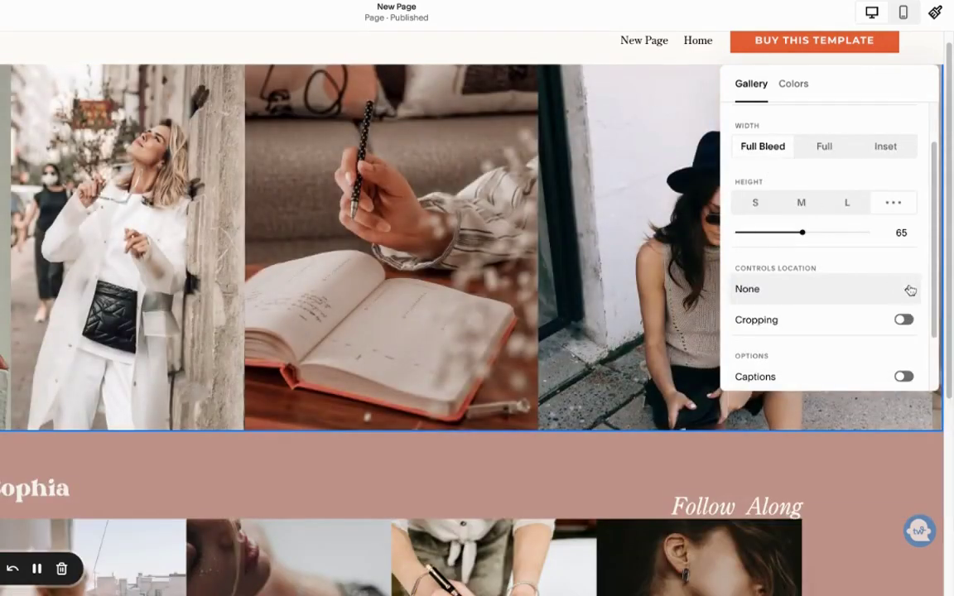
{"action": "left_click", "coordinate": [909, 290]}
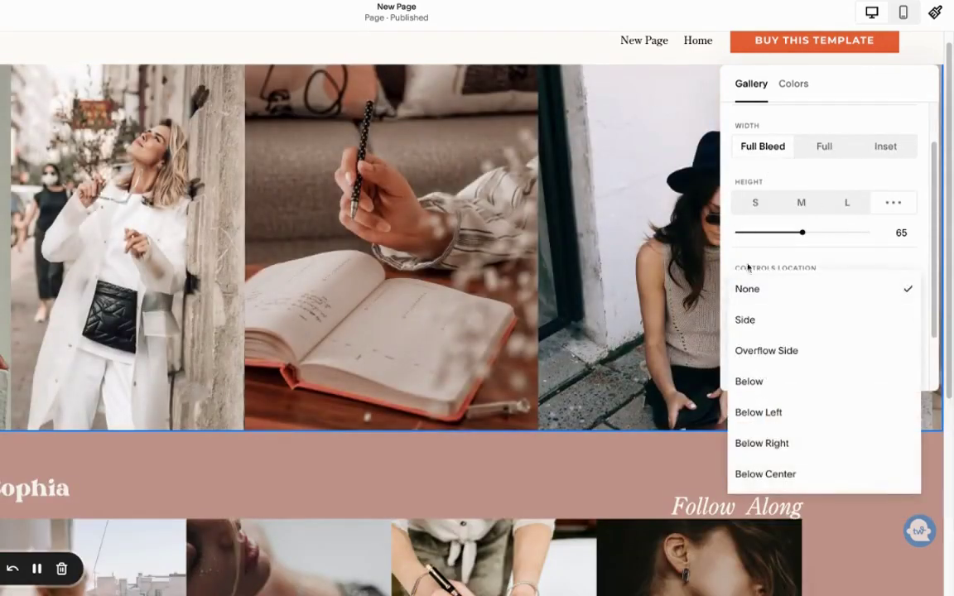
{"action": "left_click", "coordinate": [796, 352]}
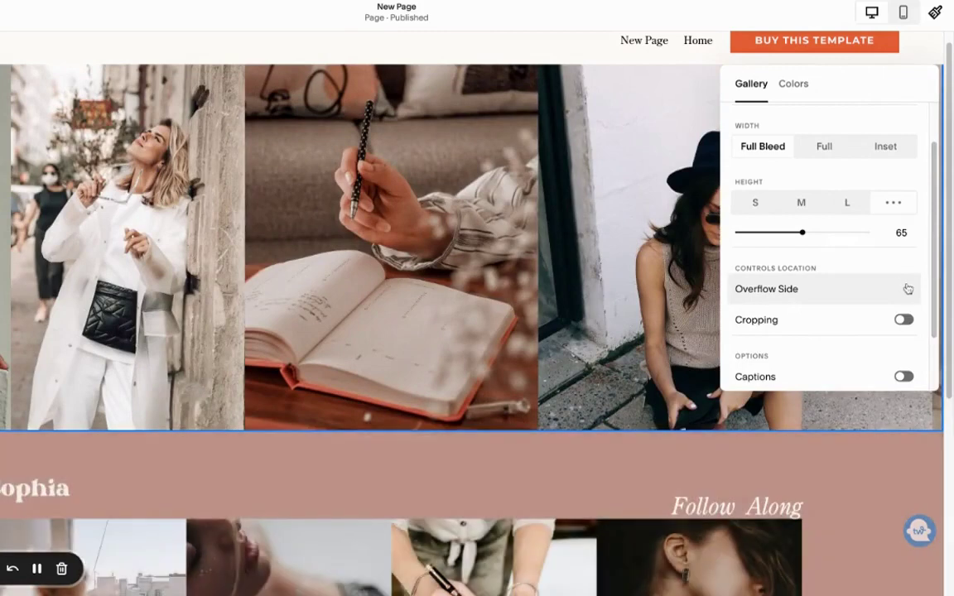
{"action": "left_click", "coordinate": [907, 288]}
{"action": "left_click", "coordinate": [770, 350]}
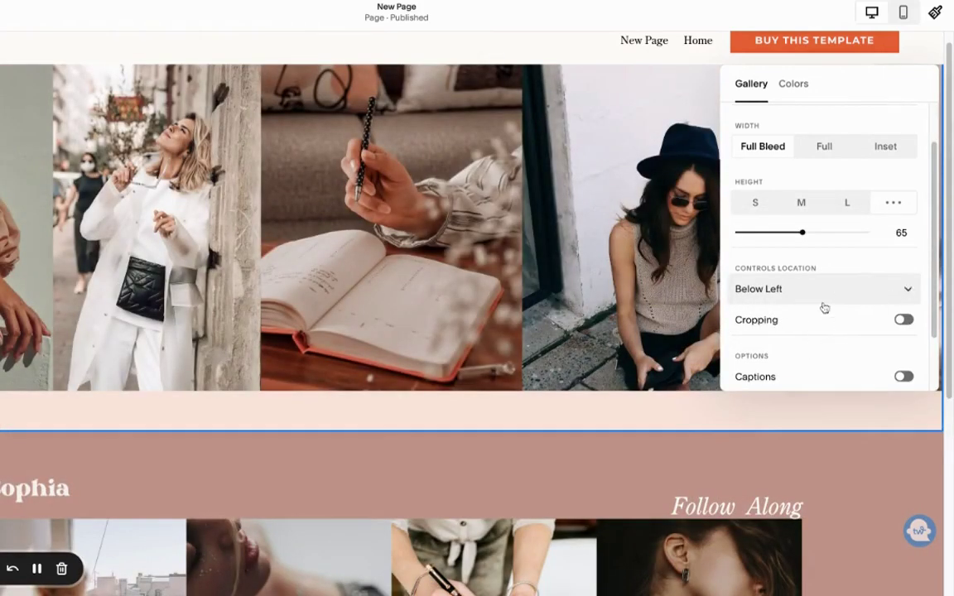
{"action": "scroll", "coordinate": [824, 308], "scroll_direction": "down", "scroll_amount": 2}
{"action": "left_click", "coordinate": [904, 246]}
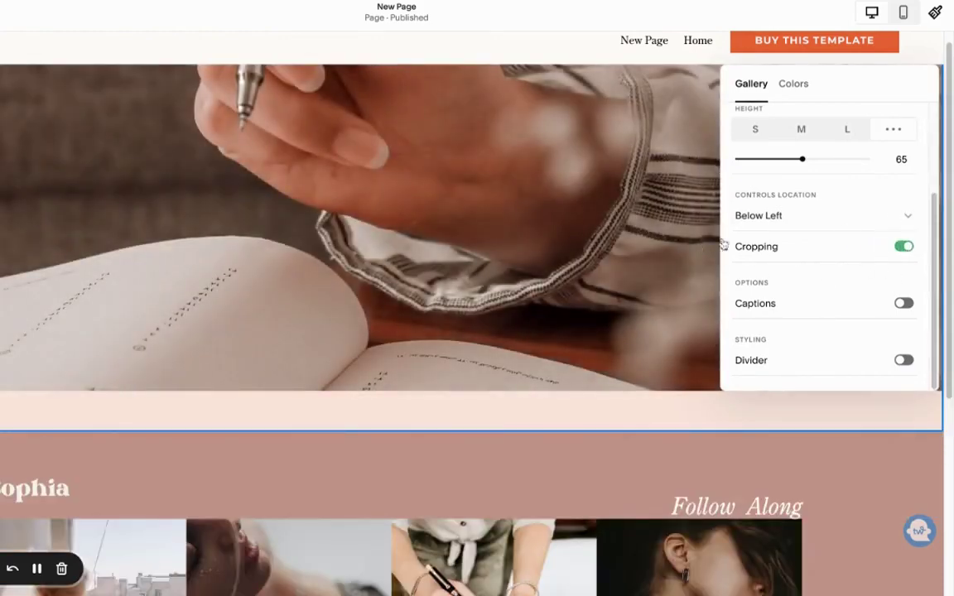
{"action": "left_click", "coordinate": [904, 247]}
{"action": "scroll", "coordinate": [868, 162], "scroll_direction": "up", "scroll_amount": 2}
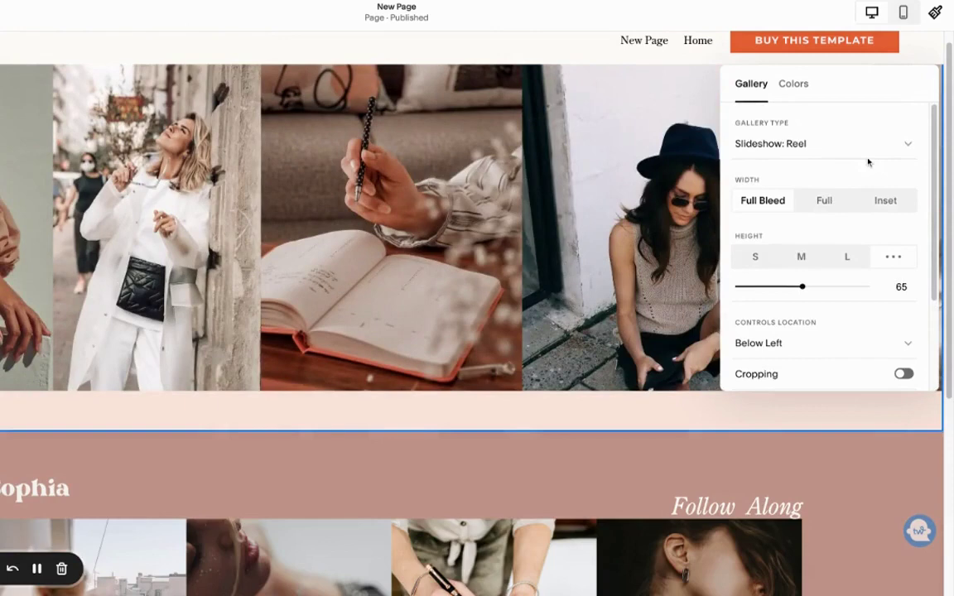
Set the gallery to Slideshow: Full at L height with autoplay and captions on, then close settings.
{"action": "left_click", "coordinate": [910, 145]}
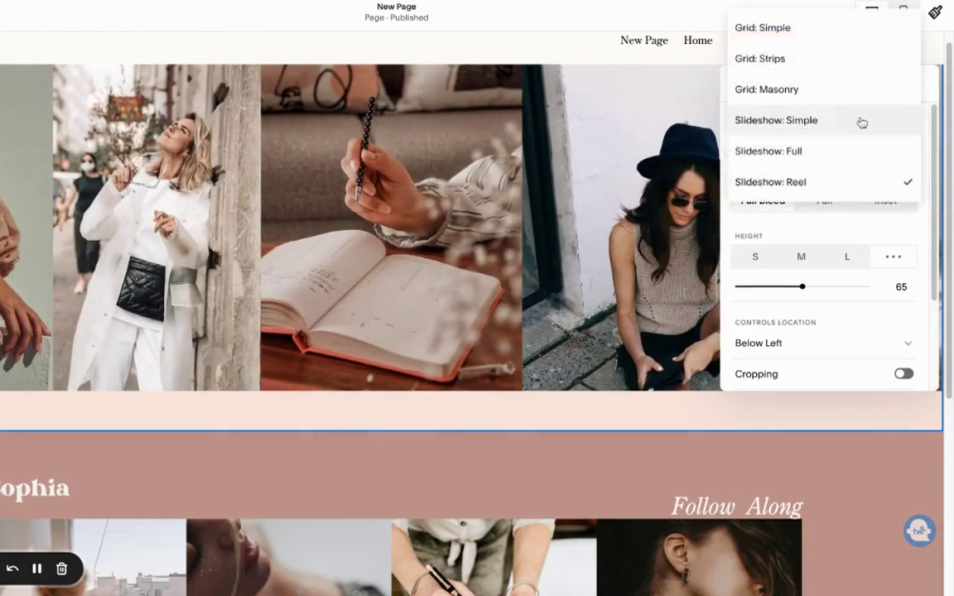
{"action": "left_click", "coordinate": [824, 153]}
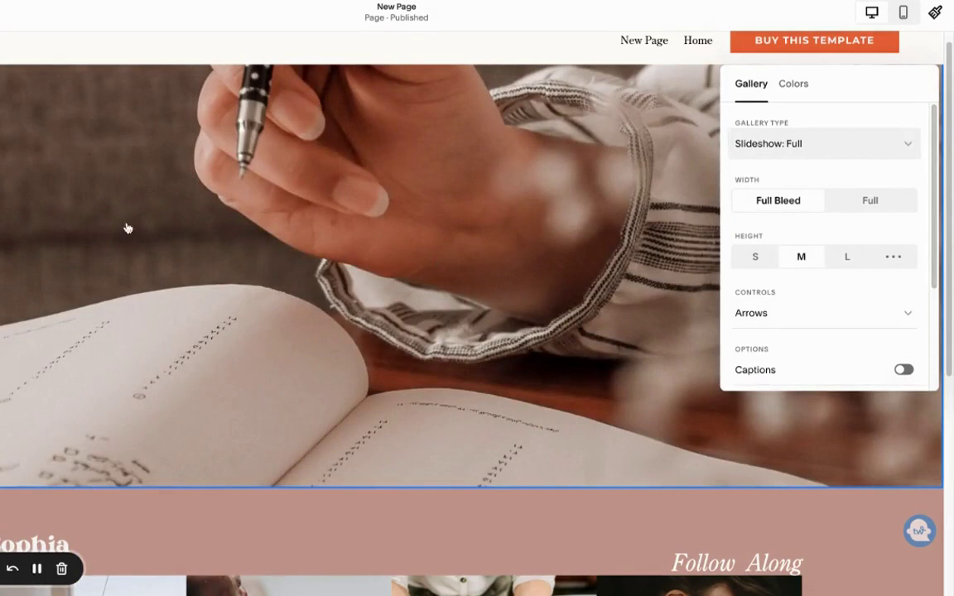
{"action": "scroll", "coordinate": [857, 296], "scroll_direction": "down", "scroll_amount": 3}
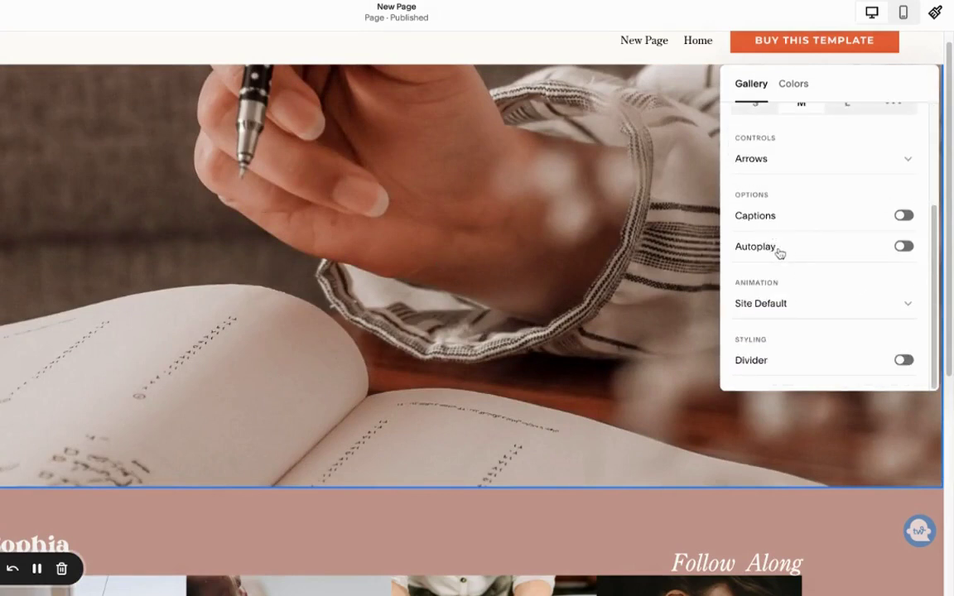
{"action": "left_click", "coordinate": [906, 247]}
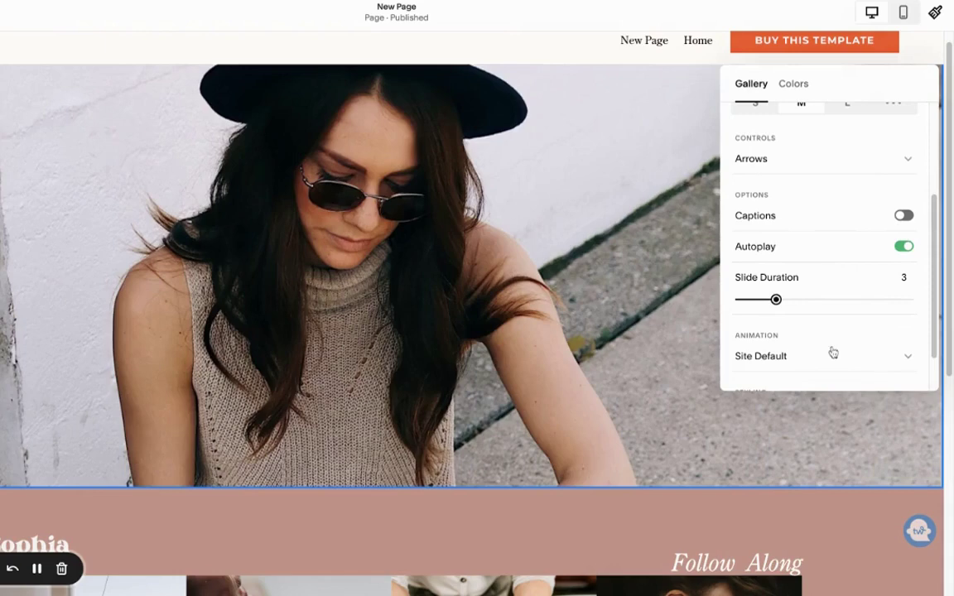
{"action": "scroll", "coordinate": [740, 310], "scroll_direction": "up", "scroll_amount": 5}
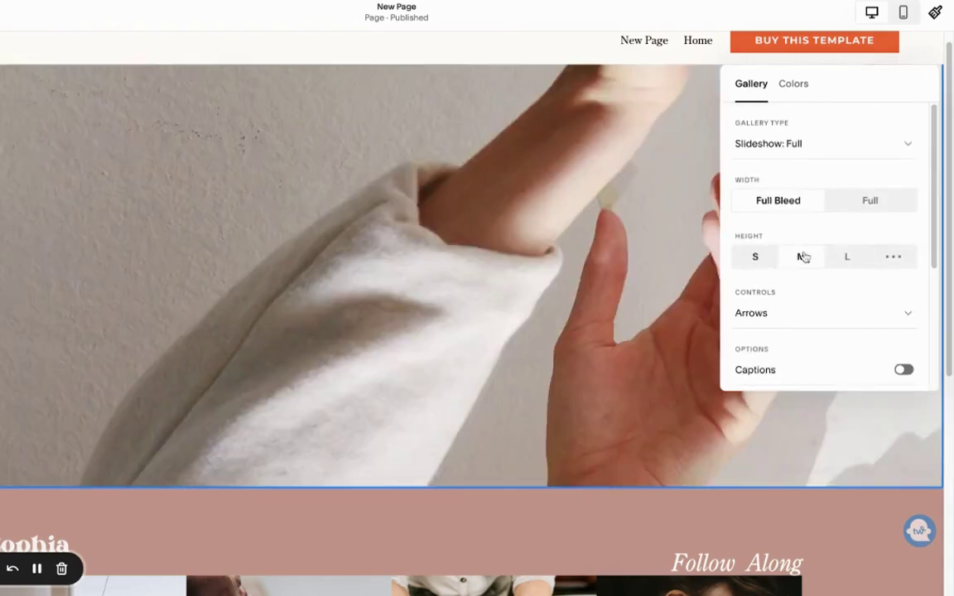
{"action": "left_click", "coordinate": [846, 257]}
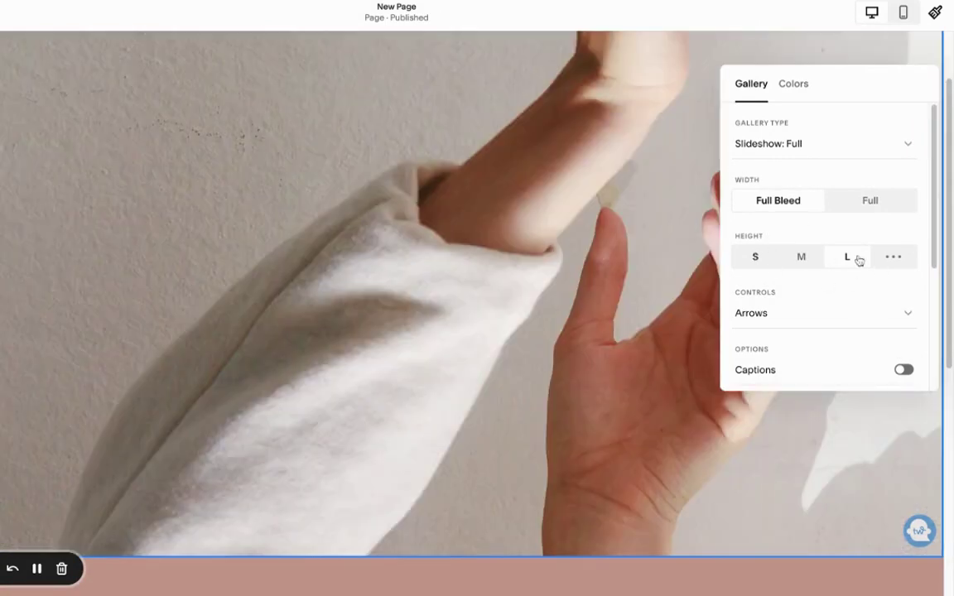
{"action": "scroll", "coordinate": [859, 260], "scroll_direction": "down", "scroll_amount": 3}
{"action": "left_click", "coordinate": [904, 257]}
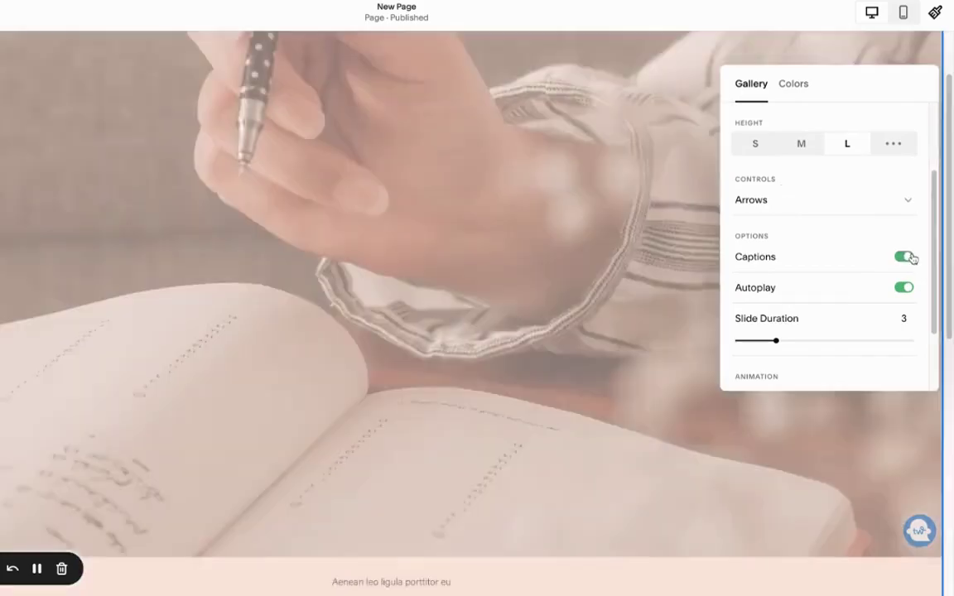
{"action": "left_click", "coordinate": [717, 445]}
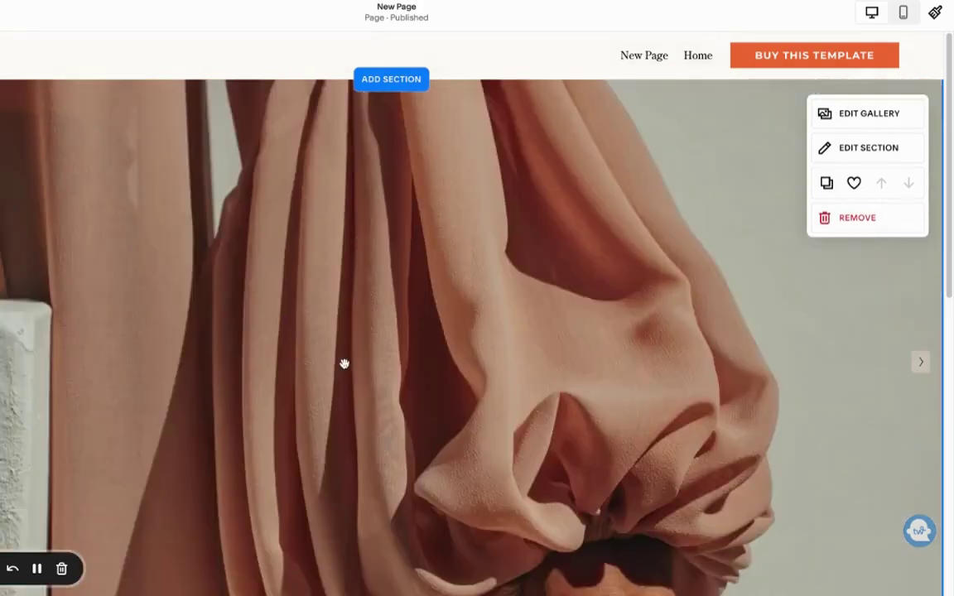
Add the slideshow gallery section to Saved Sections with the heart icon.
{"action": "scroll", "coordinate": [345, 364], "scroll_direction": "down", "scroll_amount": 2}
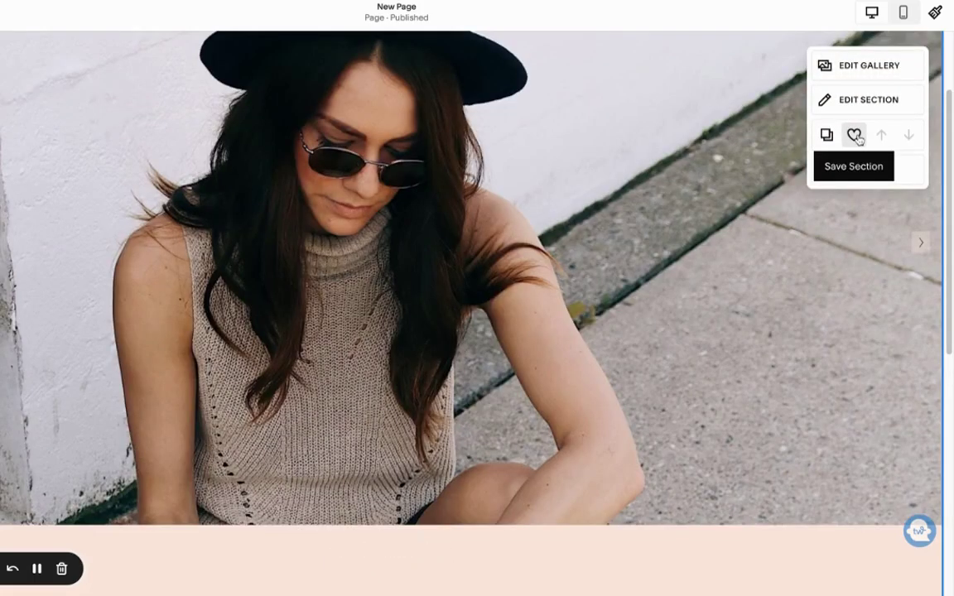
{"action": "left_click", "coordinate": [855, 136]}
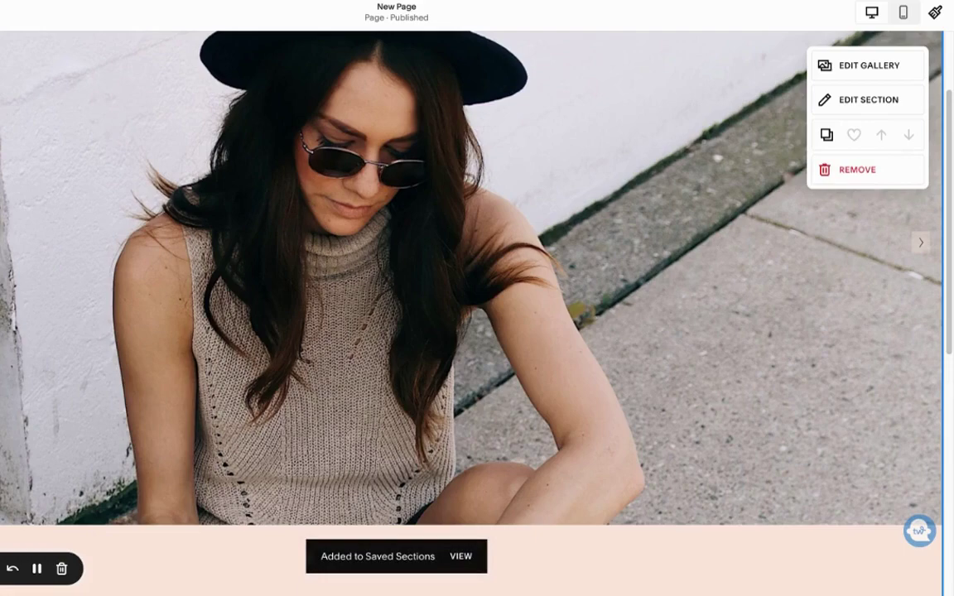
{"action": "scroll", "coordinate": [395, 400], "scroll_direction": "up", "scroll_amount": 1}
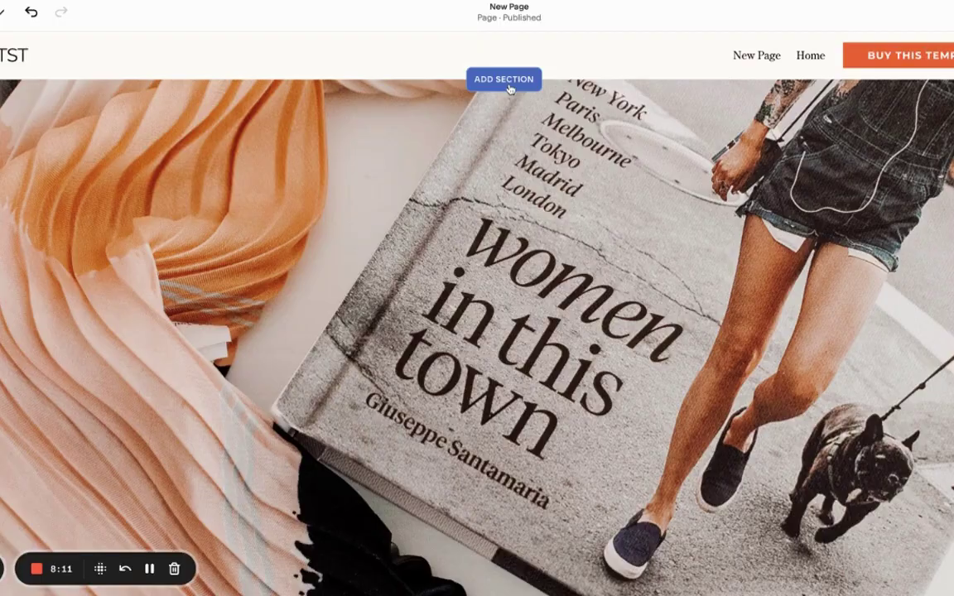
Browse the saved sections, then request removal of the top slideshow section.
{"action": "left_click", "coordinate": [507, 83]}
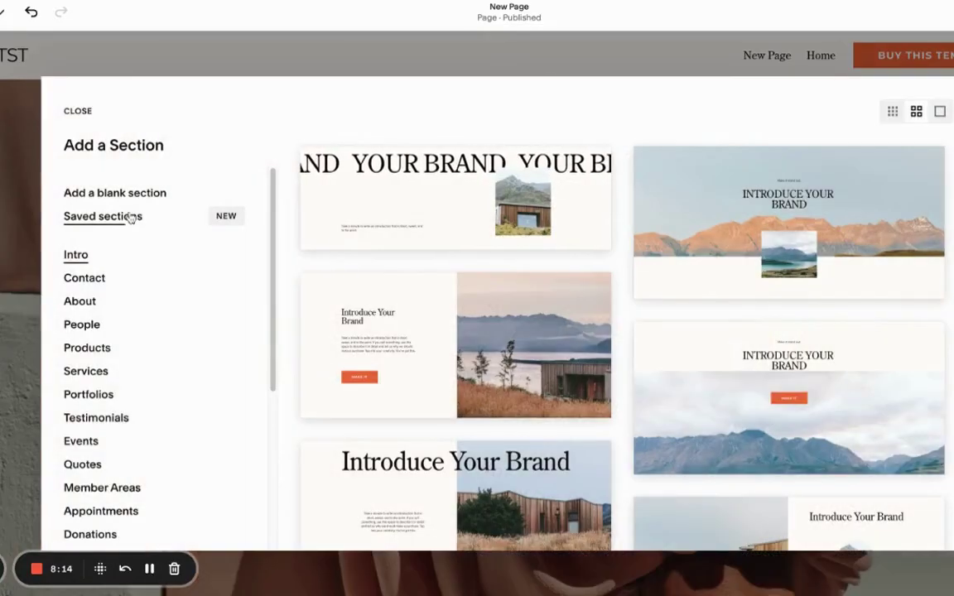
{"action": "left_click", "coordinate": [129, 217]}
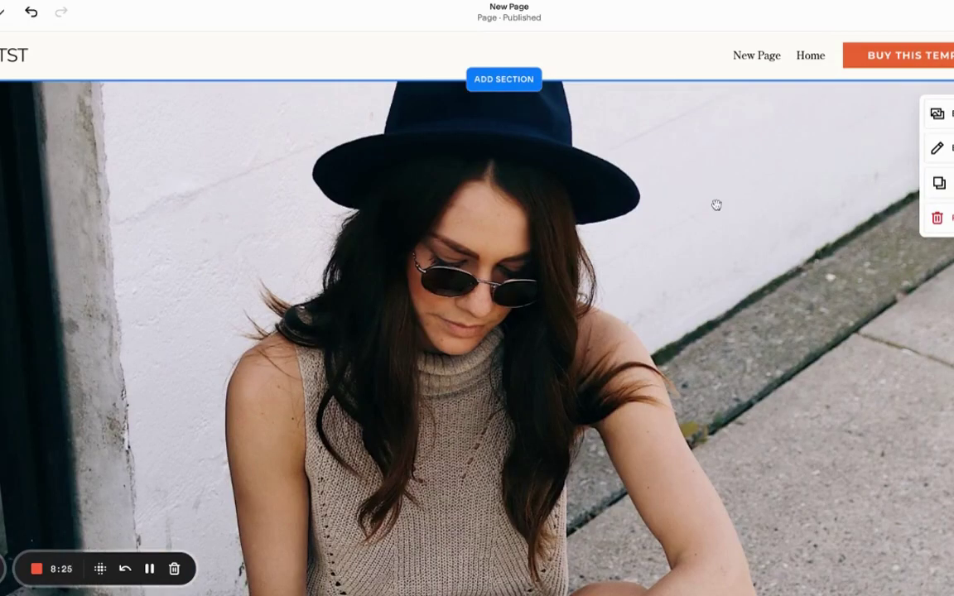
{"action": "scroll", "coordinate": [716, 204], "scroll_direction": "down", "scroll_amount": 2}
{"action": "scroll", "coordinate": [745, 199], "scroll_direction": "up", "scroll_amount": 2}
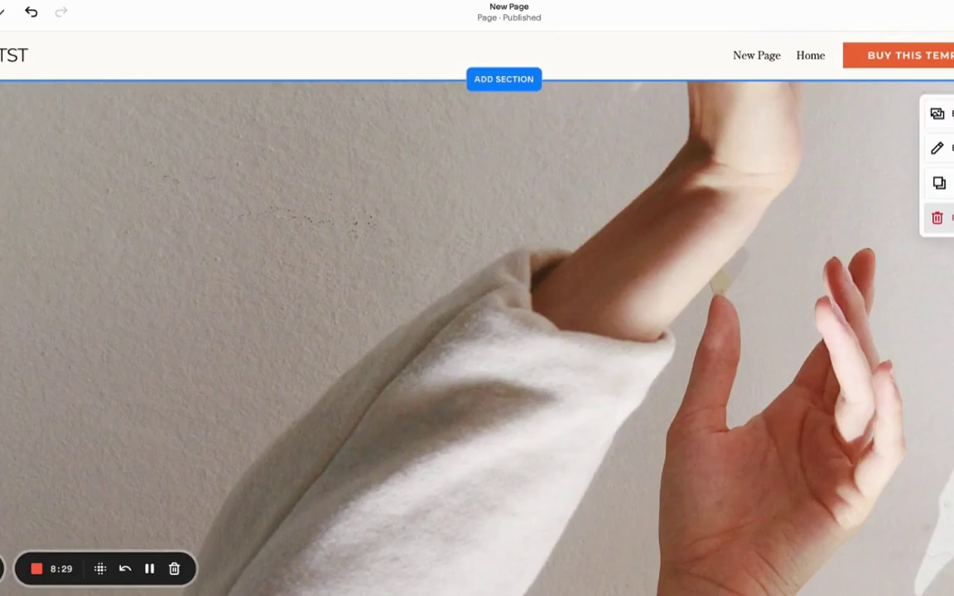
{"action": "left_click", "coordinate": [937, 217]}
Confirm deleting the top slideshow section.
{"action": "left_click", "coordinate": [584, 328]}
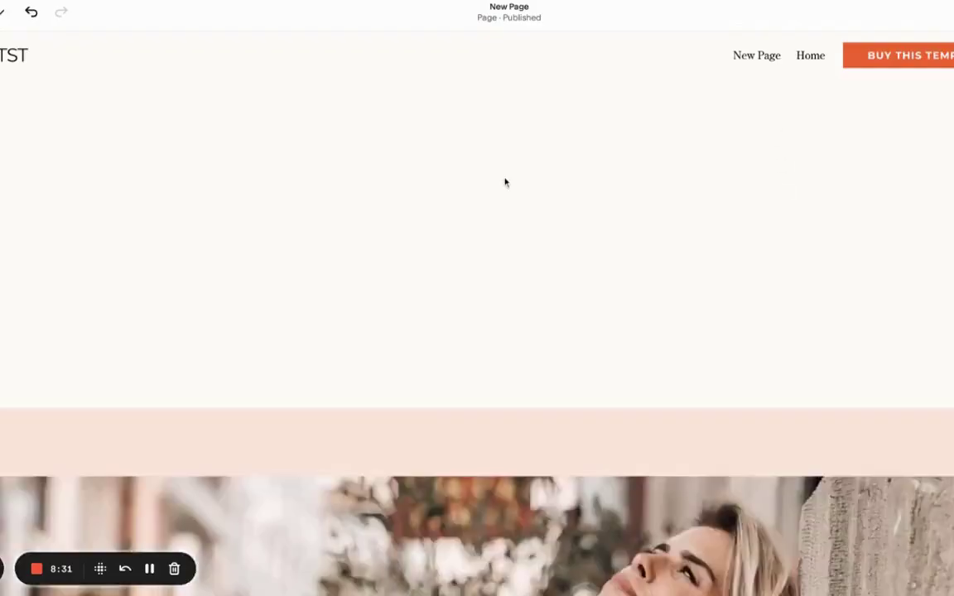
{"action": "scroll", "coordinate": [505, 182], "scroll_direction": "down", "scroll_amount": 10}
{"action": "scroll", "coordinate": [683, 346], "scroll_direction": "up", "scroll_amount": 5}
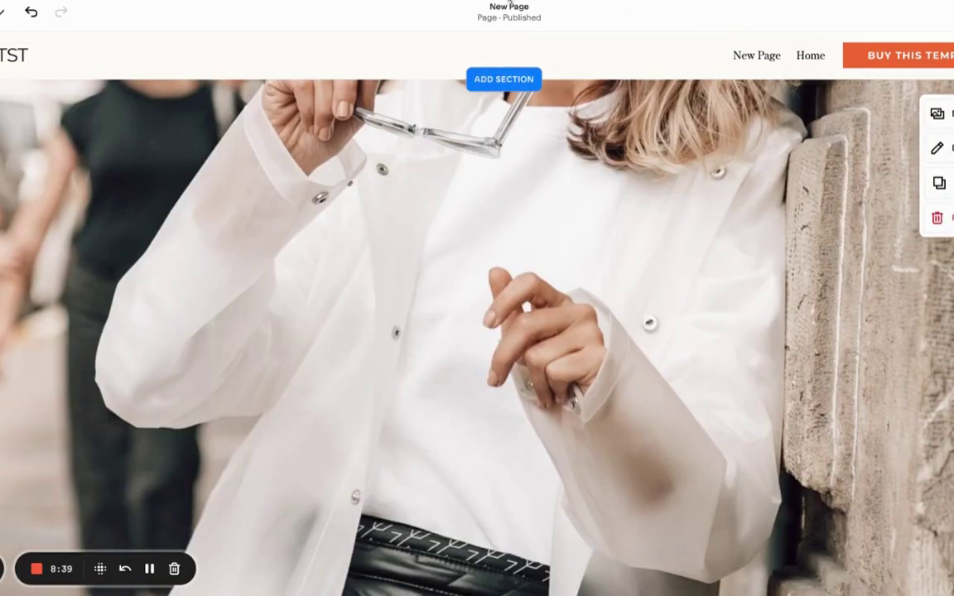
Start adding a new section above the Sophia section.
{"action": "scroll", "coordinate": [358, 184], "scroll_direction": "down", "scroll_amount": 10}
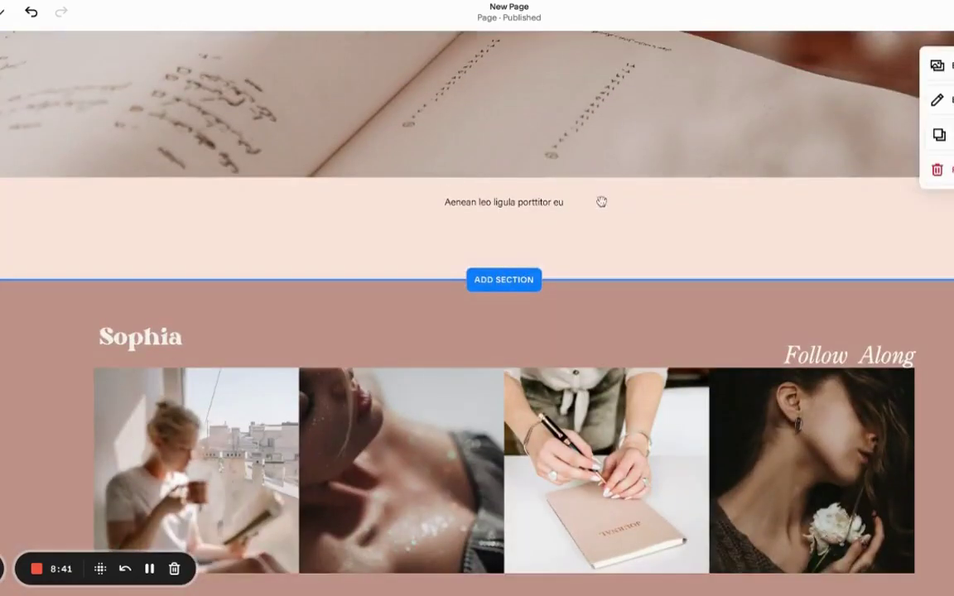
{"action": "scroll", "coordinate": [600, 200], "scroll_direction": "up", "scroll_amount": 4}
{"action": "scroll", "coordinate": [601, 201], "scroll_direction": "up", "scroll_amount": 2}
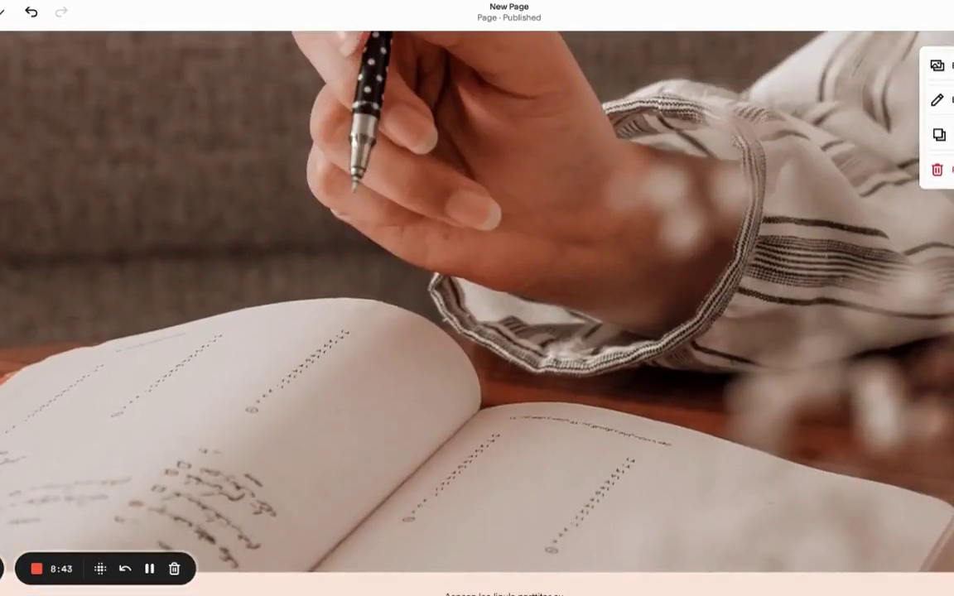
{"action": "scroll", "coordinate": [554, 240], "scroll_direction": "down", "scroll_amount": 4}
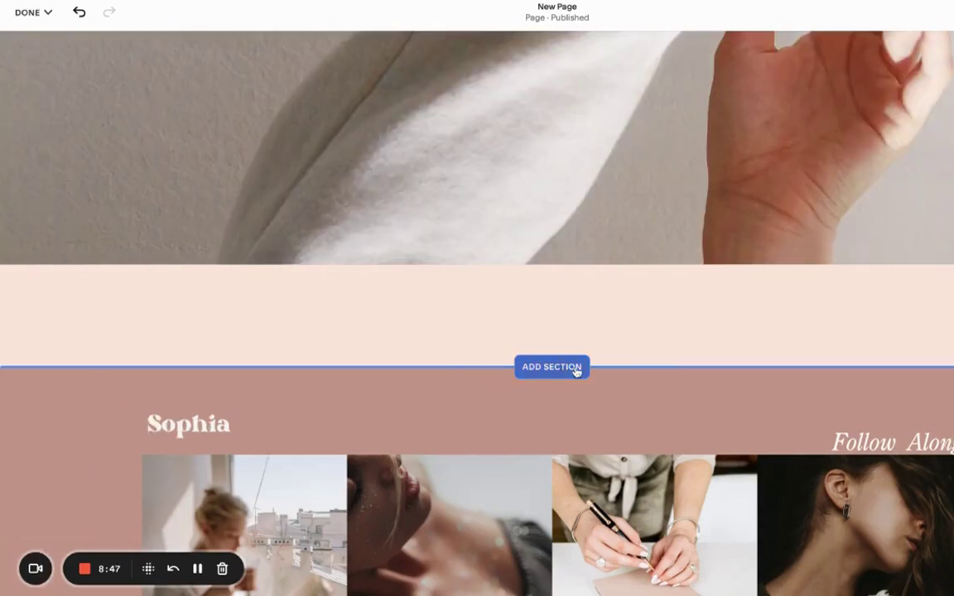
{"action": "left_click", "coordinate": [527, 371]}
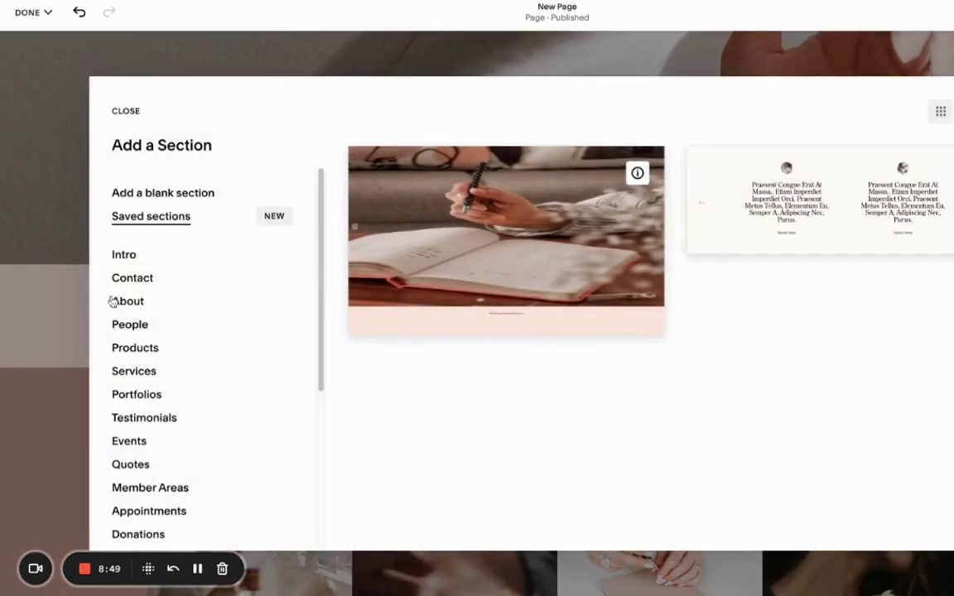
Insert a blank section with a Gallery block and open that gallery's edit settings.
{"action": "left_click", "coordinate": [211, 196]}
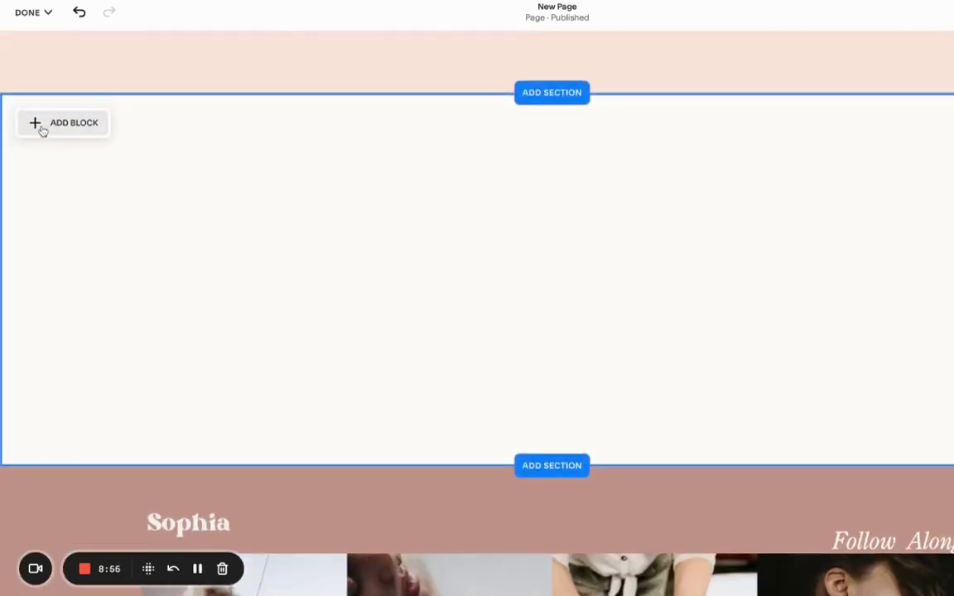
{"action": "left_click", "coordinate": [41, 126]}
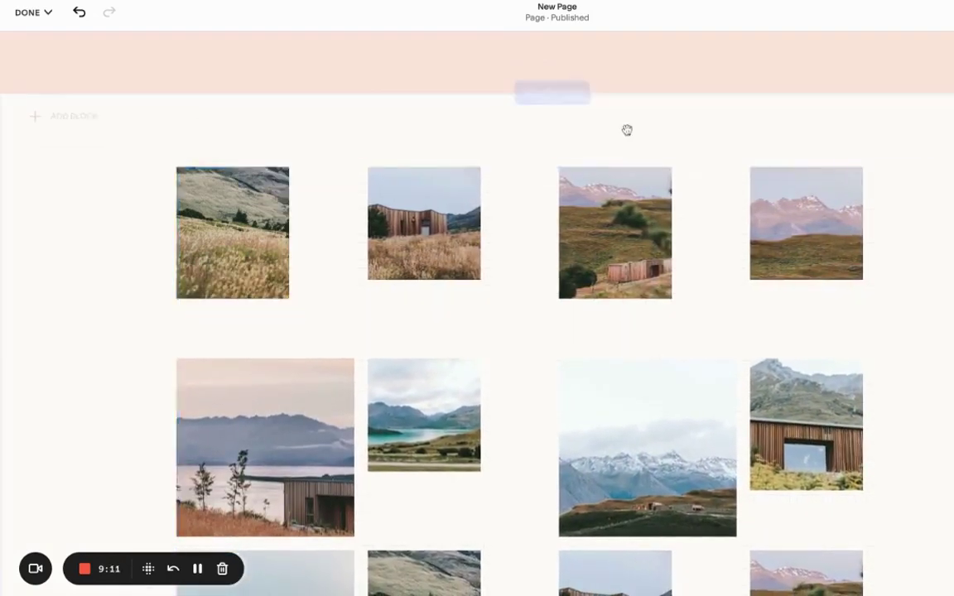
{"action": "left_click", "coordinate": [306, 230]}
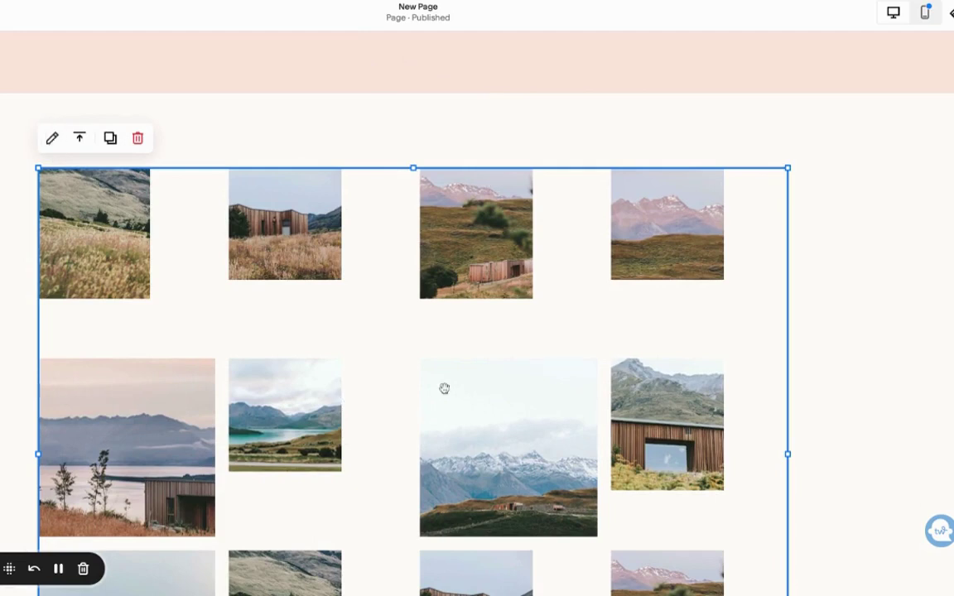
{"action": "left_click", "coordinate": [52, 138]}
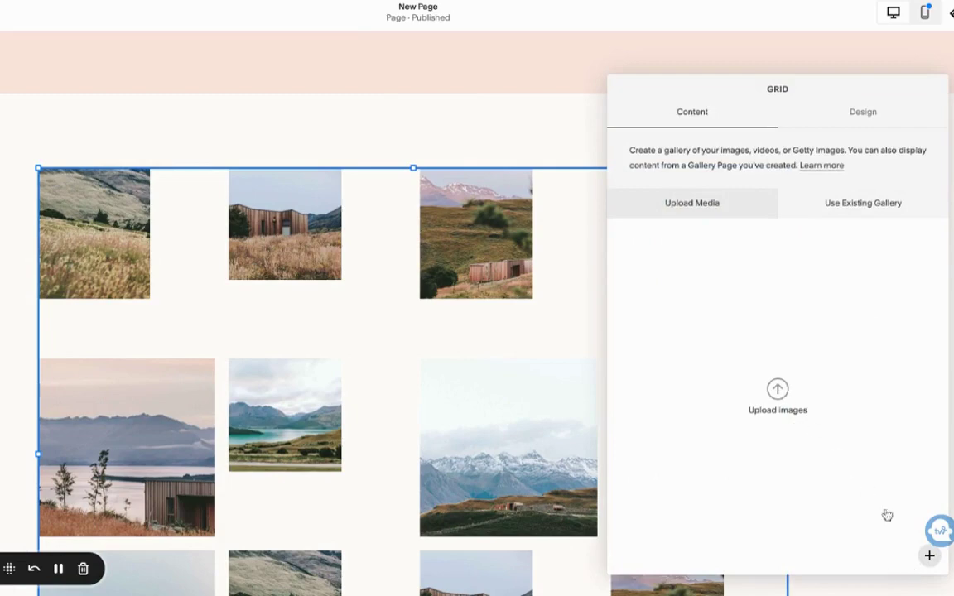
Open Search Images for the gallery and browse the My Library photos.
{"action": "left_click", "coordinate": [929, 557]}
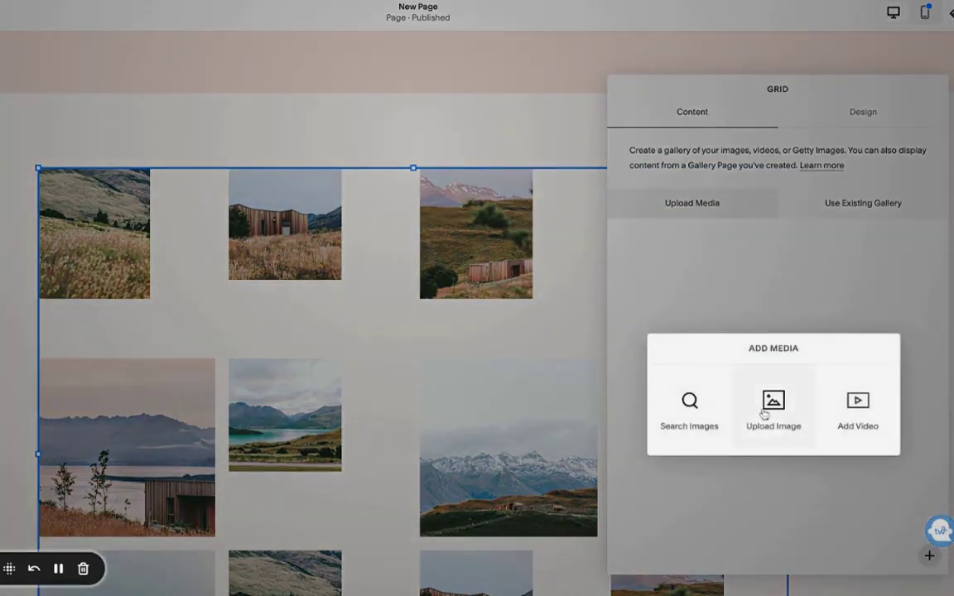
{"action": "left_click", "coordinate": [690, 409]}
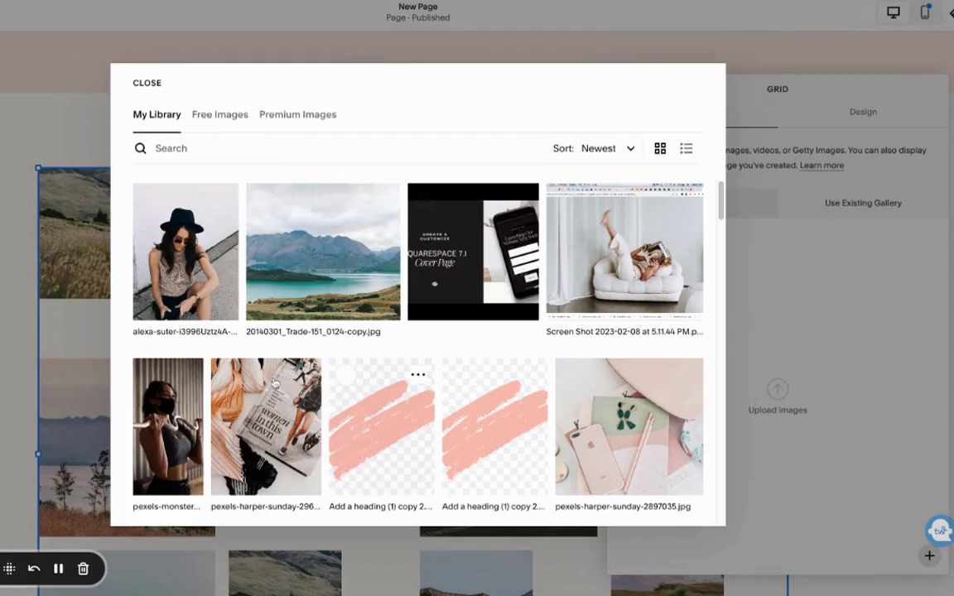
{"action": "scroll", "coordinate": [413, 405], "scroll_direction": "down", "scroll_amount": 2}
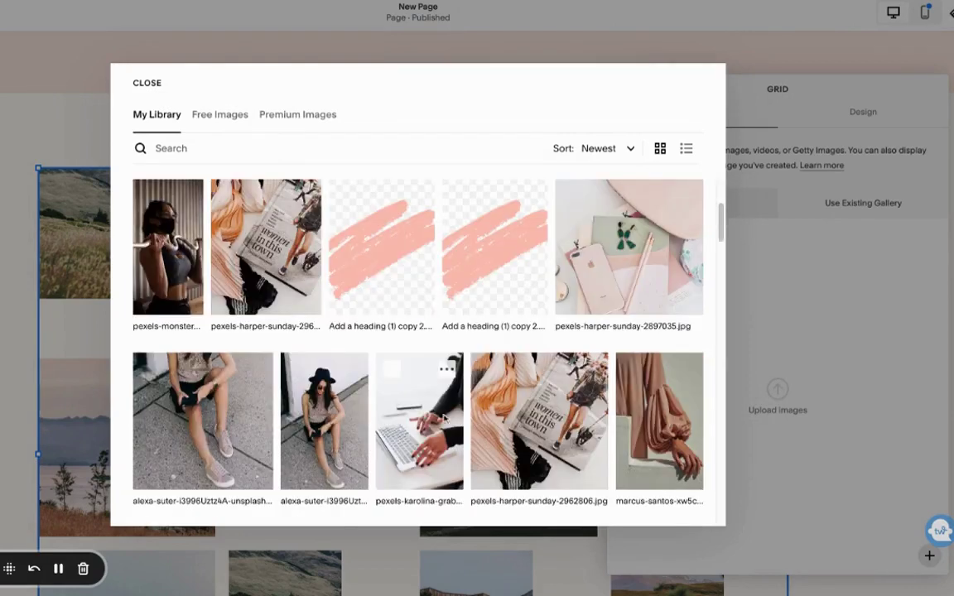
{"action": "scroll", "coordinate": [444, 419], "scroll_direction": "down", "scroll_amount": 5}
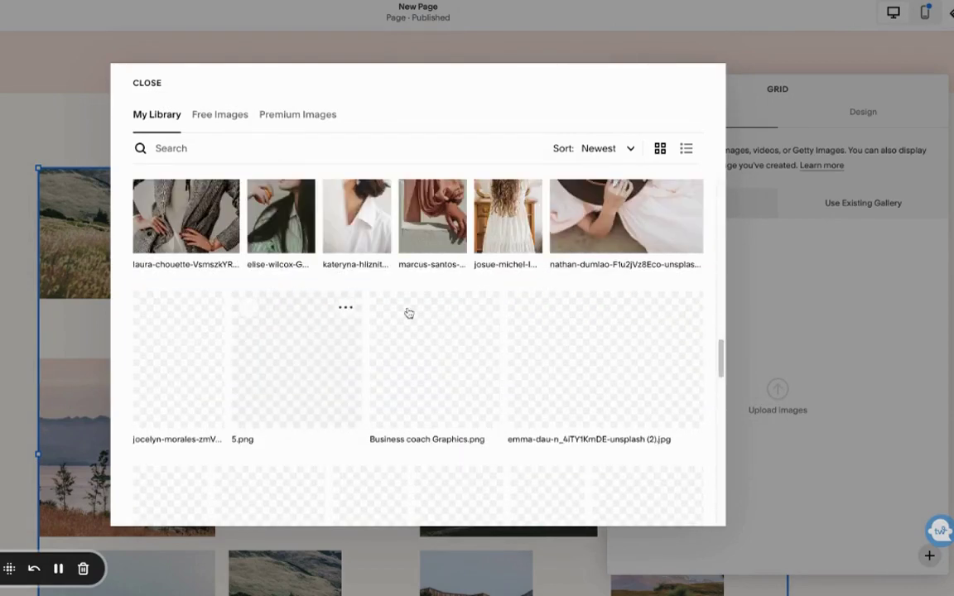
{"action": "scroll", "coordinate": [408, 313], "scroll_direction": "up", "scroll_amount": 5}
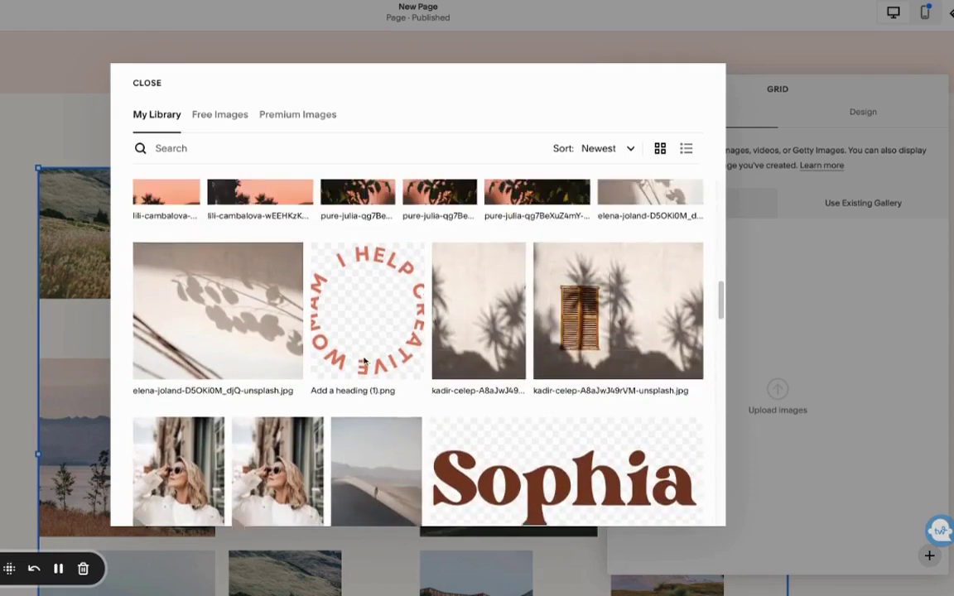
{"action": "scroll", "coordinate": [364, 361], "scroll_direction": "up", "scroll_amount": 3}
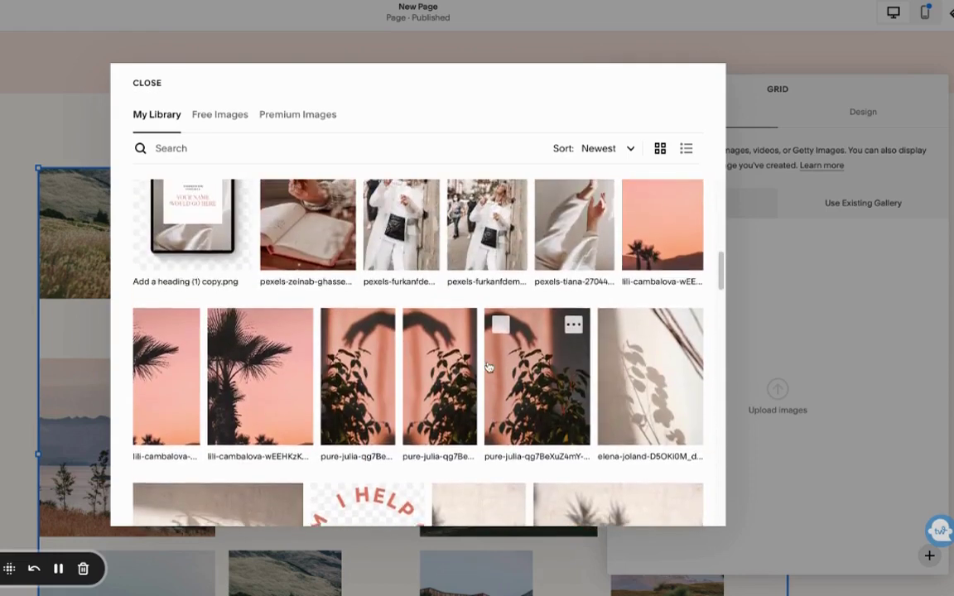
{"action": "scroll", "coordinate": [488, 366], "scroll_direction": "up", "scroll_amount": 2}
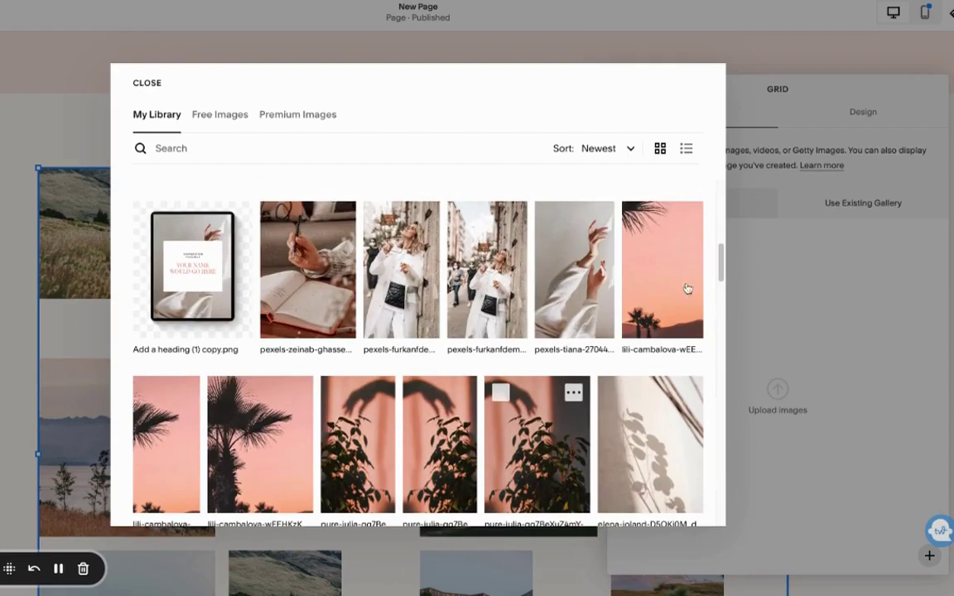
{"action": "scroll", "coordinate": [679, 294], "scroll_direction": "up", "scroll_amount": 1}
Add the peach sky photo and switch the gallery layout to Slideshow.
{"action": "left_click", "coordinate": [675, 300]}
{"action": "left_click", "coordinate": [862, 111]}
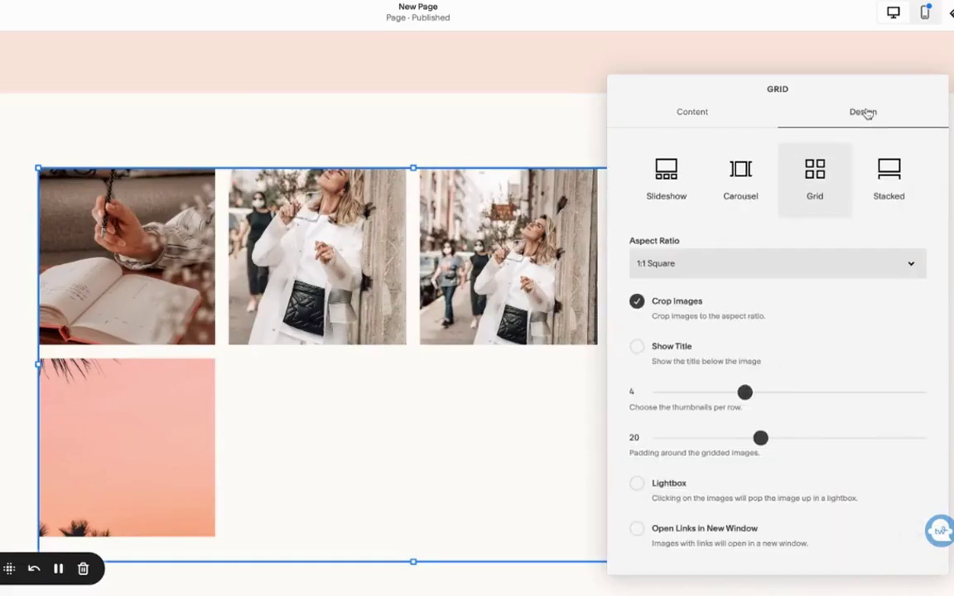
{"action": "scroll", "coordinate": [346, 289], "scroll_direction": "down", "scroll_amount": 1}
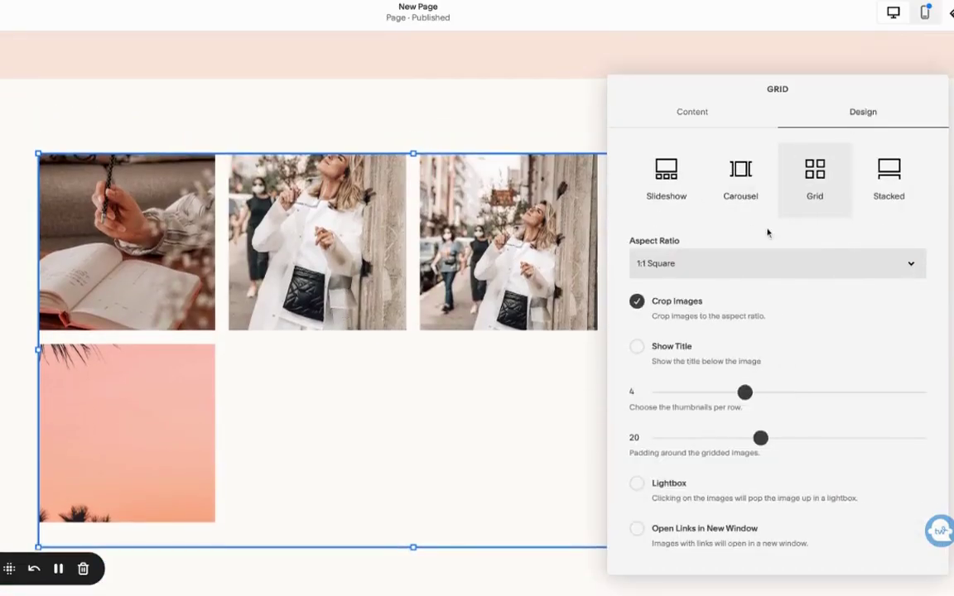
{"action": "left_click", "coordinate": [667, 178]}
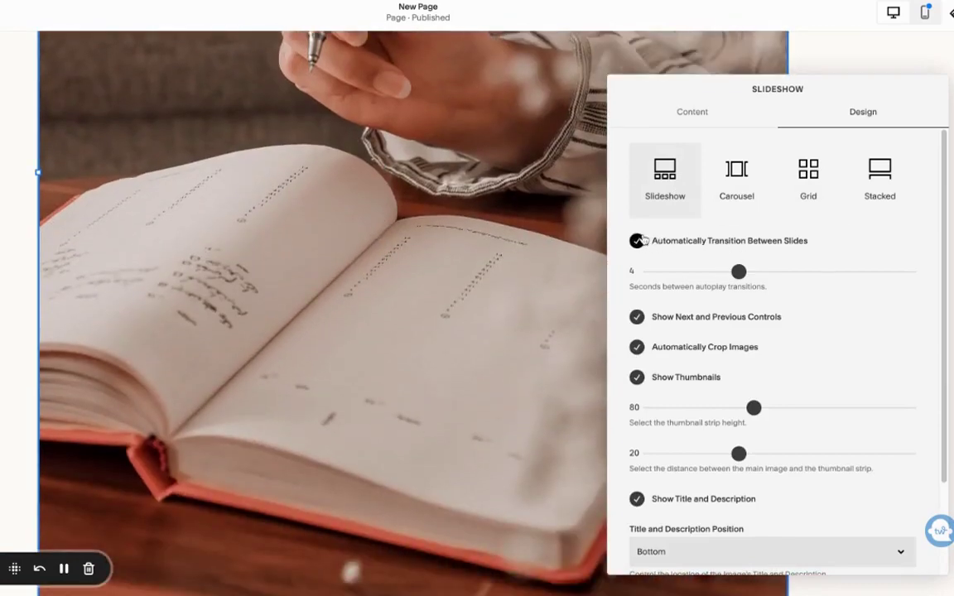
{"action": "scroll", "coordinate": [489, 340], "scroll_direction": "down", "scroll_amount": 3}
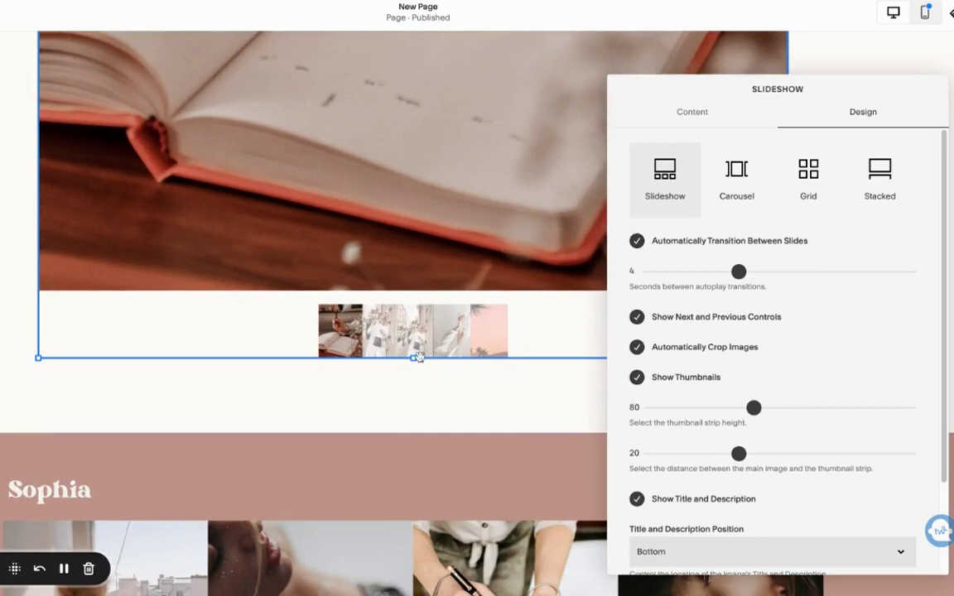
Hide the slideshow thumbnails and set autoplay to 3 seconds.
{"action": "left_click", "coordinate": [636, 377]}
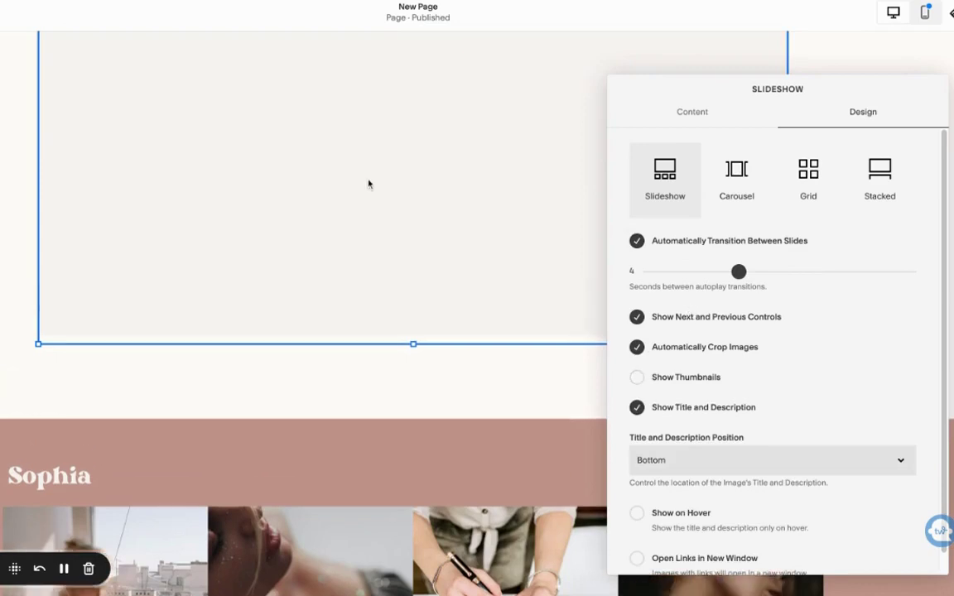
{"action": "left_click_drag", "start_coordinate": [738, 271], "coordinate": [717, 271]}
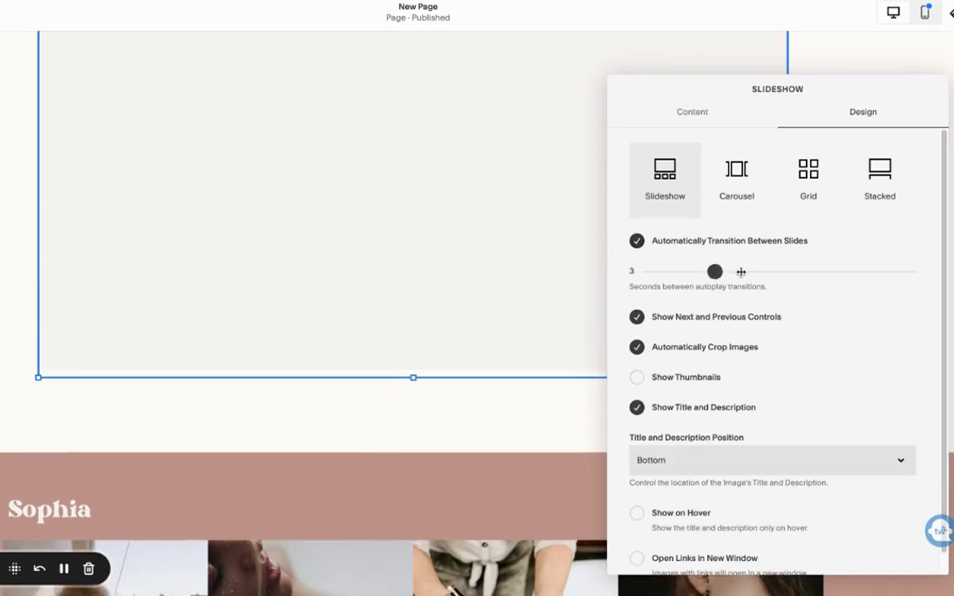
{"action": "left_click", "coordinate": [234, 326]}
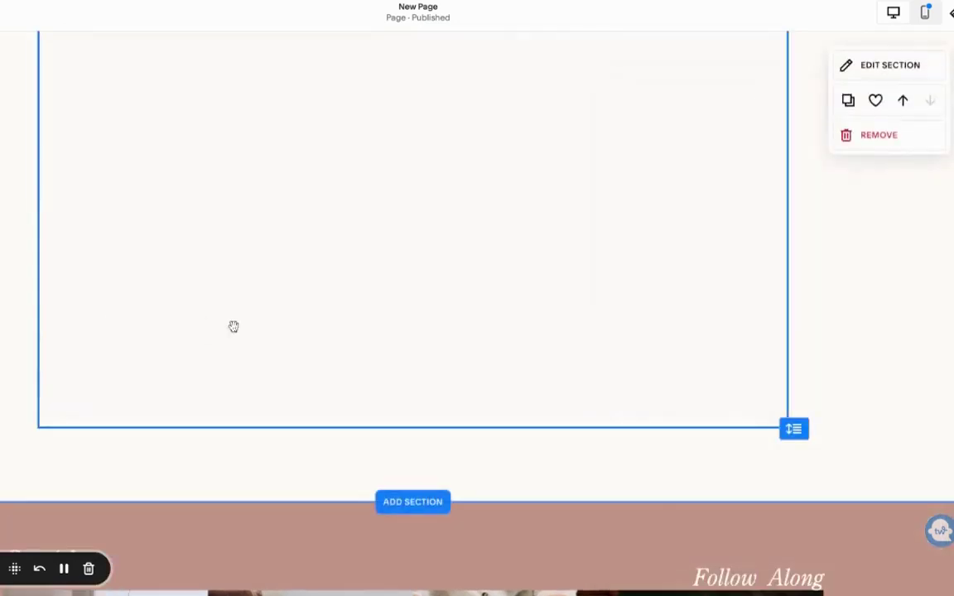
Resize the slideshow block to fill the section's right half.
{"action": "left_click", "coordinate": [183, 358]}
{"action": "left_click_drag", "start_coordinate": [38, 425], "coordinate": [38, 424]}
{"action": "left_click", "coordinate": [190, 292]}
Add a text block beside the slideshow with lorem ipsum text, split after 'Pellentesque'.
{"action": "scroll", "coordinate": [52, 205], "scroll_direction": "down", "scroll_amount": 5}
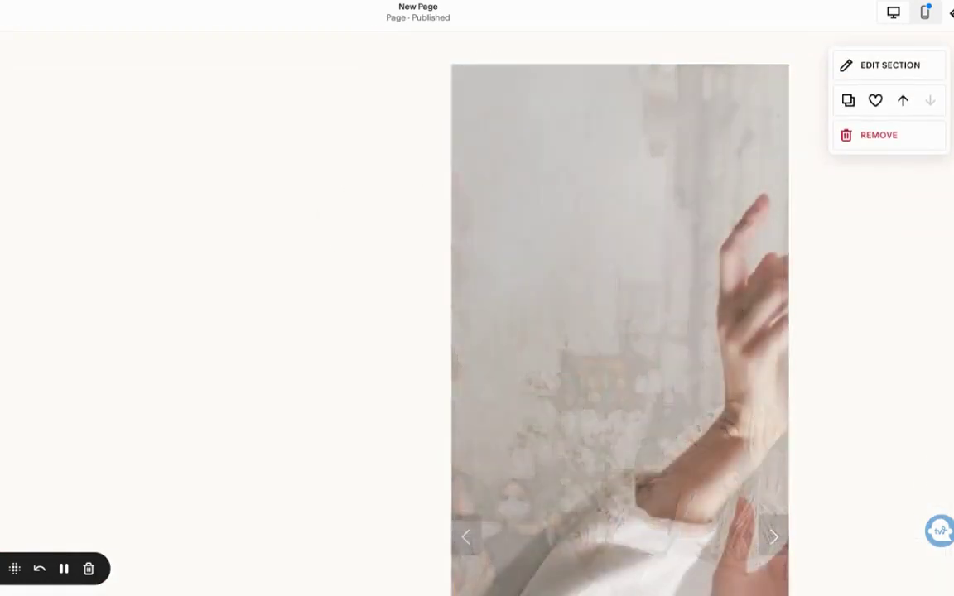
{"action": "left_click", "coordinate": [187, 112]}
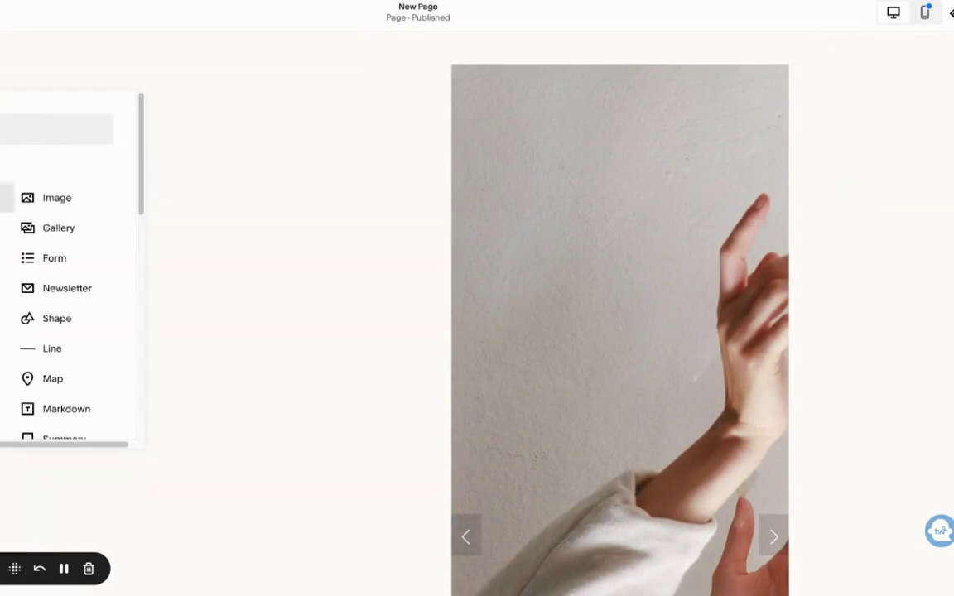
{"action": "left_click", "coordinate": [50, 168]}
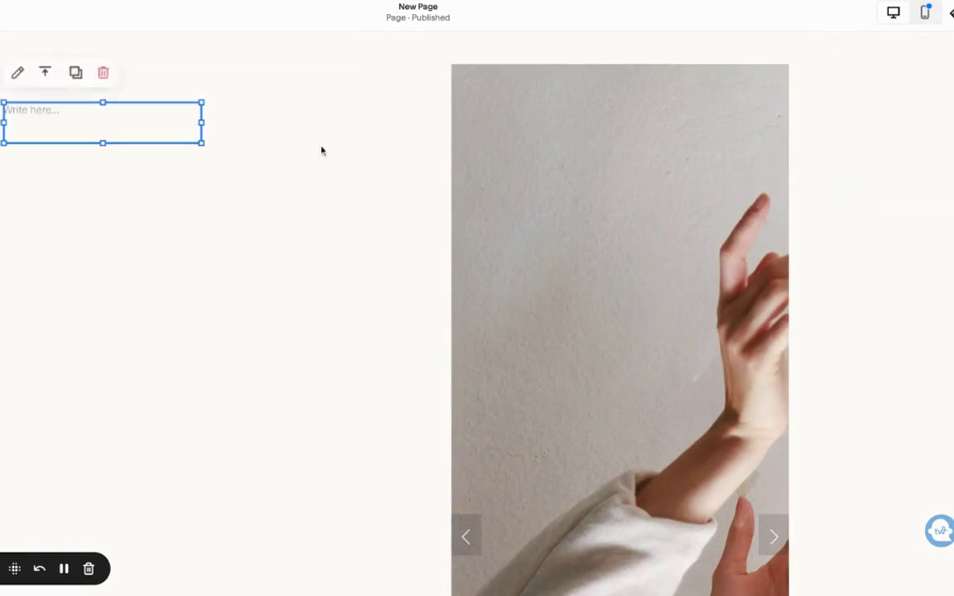
{"action": "left_click", "coordinate": [18, 71]}
{"action": "type", "text": "Etiam rhoncus. Pellentesque libero tortor, tincidunt et, tincidunt eget, semper nec, quam. In enim justo, rhoncus ut, imperdiet a, venenatis vitae, justo. Sed hendrerit. Donec vitae orci sed dolor rutrum auctor.  Curabitur turpis. Donec mi odio, faucibus at, scelerisque quis, convallis in, nisi. Pellentesque dapibus hendrerit tortor. Sed lectus. Etiam rhoncus.  Nullam tincidunt adipiscing enim. Curabitur a felis in nunc fringilla tristique. Suspendisse faucibus, nunc et pellentesque egestas, lacus ante convallis tellus, vitae iaculis lacus elit id tortor. Proin faucibus arcu quis ante. Pellentesque libero tortor, tincidunt et, tincidunt eget, semper nec, quam."}
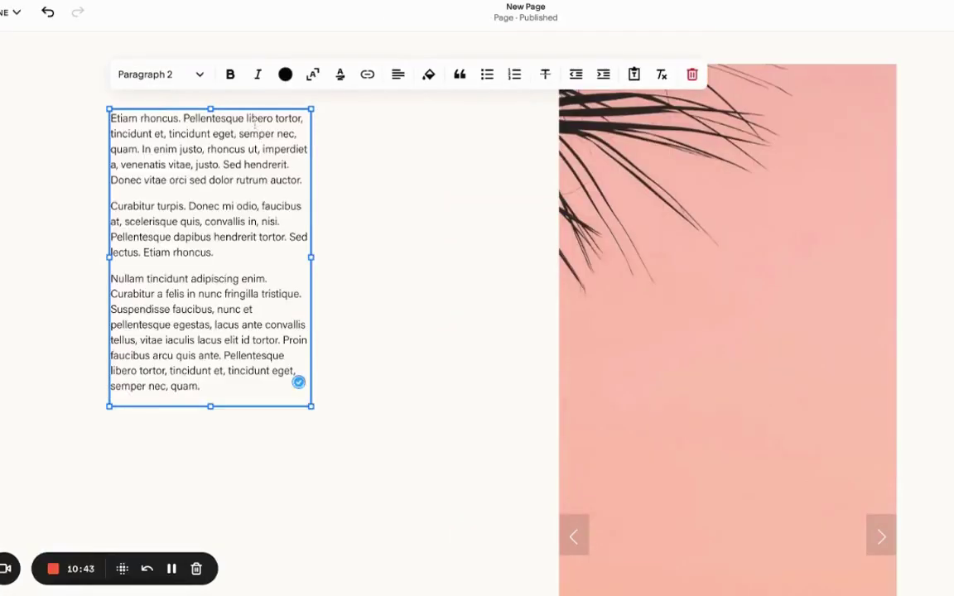
{"action": "left_click", "coordinate": [245, 118]}
{"action": "key", "text": "Return"}
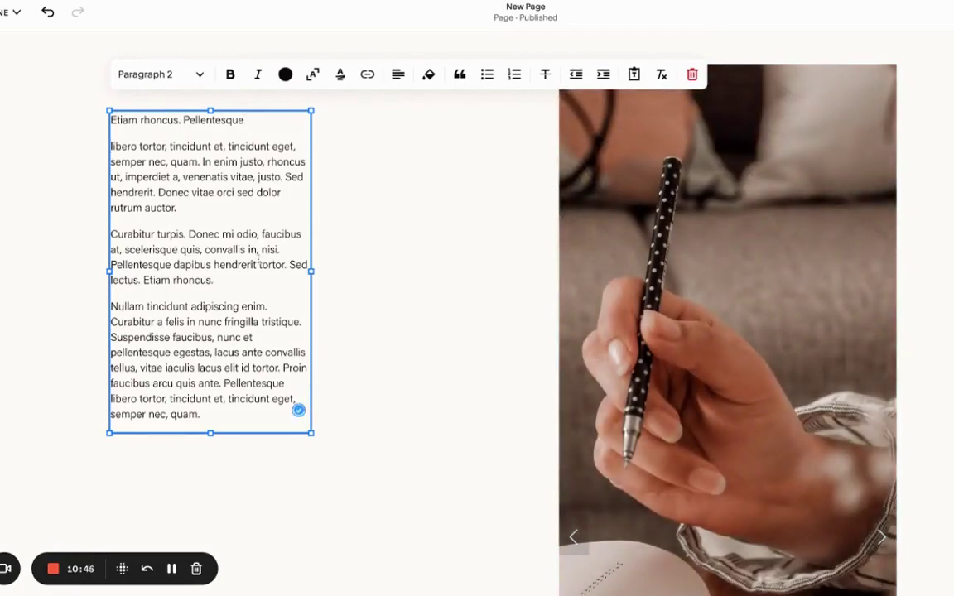
Widen the text block and give the 'Etiam rhoncus. Pellentesque' line a script style.
{"action": "left_click_drag", "start_coordinate": [306, 272], "coordinate": [304, 273]}
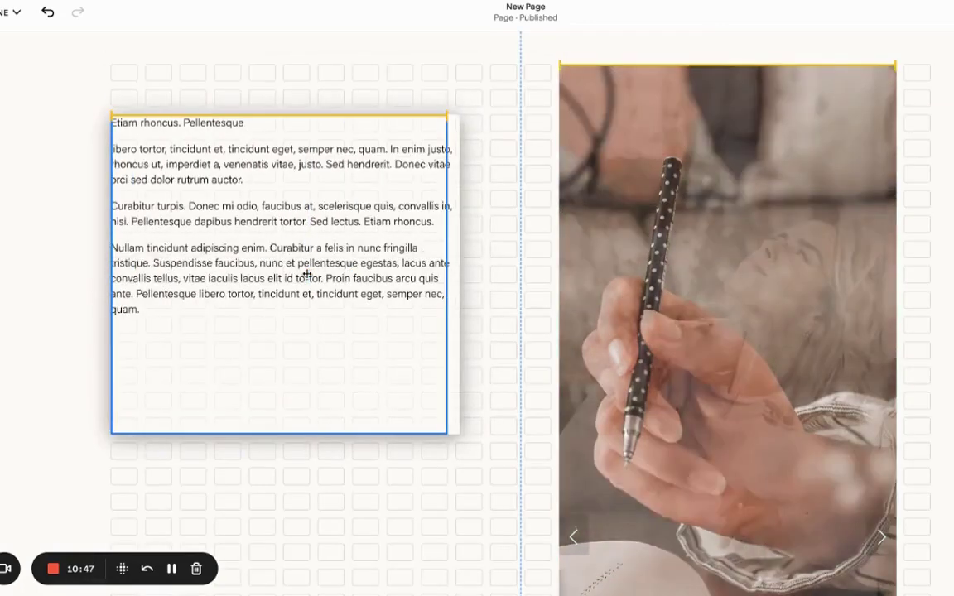
{"action": "double_click", "coordinate": [219, 121]}
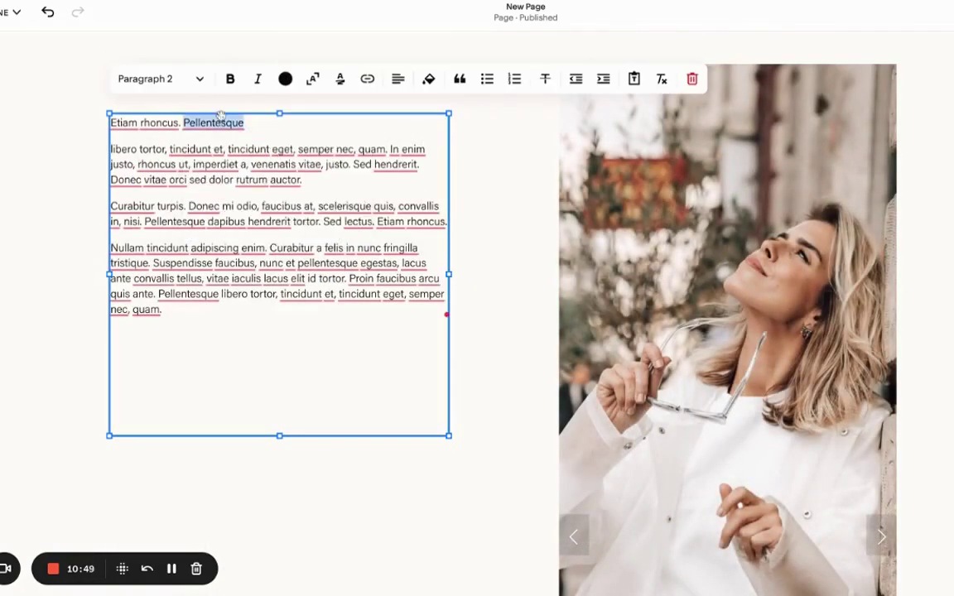
{"action": "left_click", "coordinate": [199, 122]}
{"action": "triple_click", "coordinate": [259, 124]}
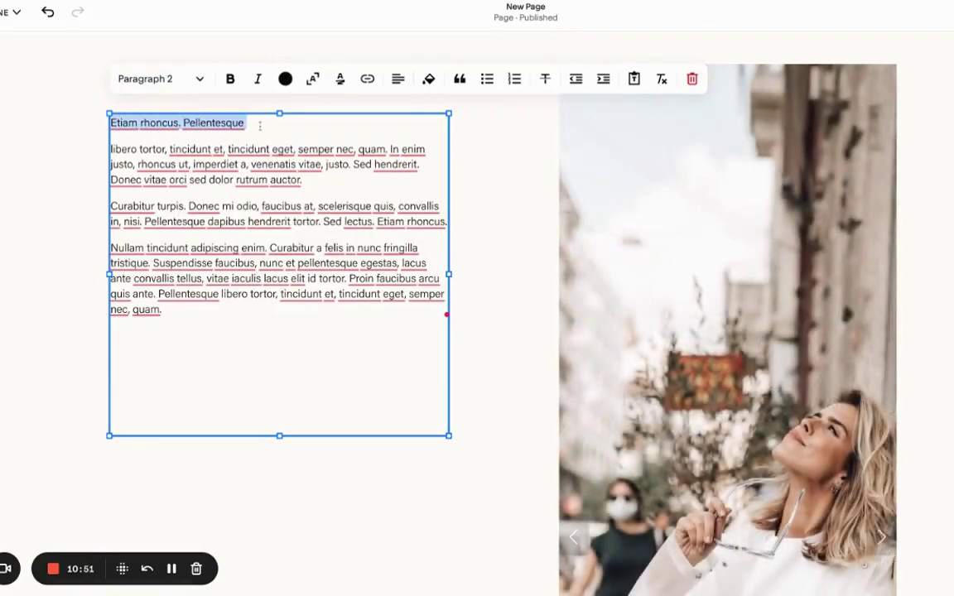
{"action": "left_click", "coordinate": [200, 79]}
{"action": "left_click", "coordinate": [140, 325]}
Make the first body paragraph a Heading 2 and finish editing the text block.
{"action": "left_click", "coordinate": [240, 152]}
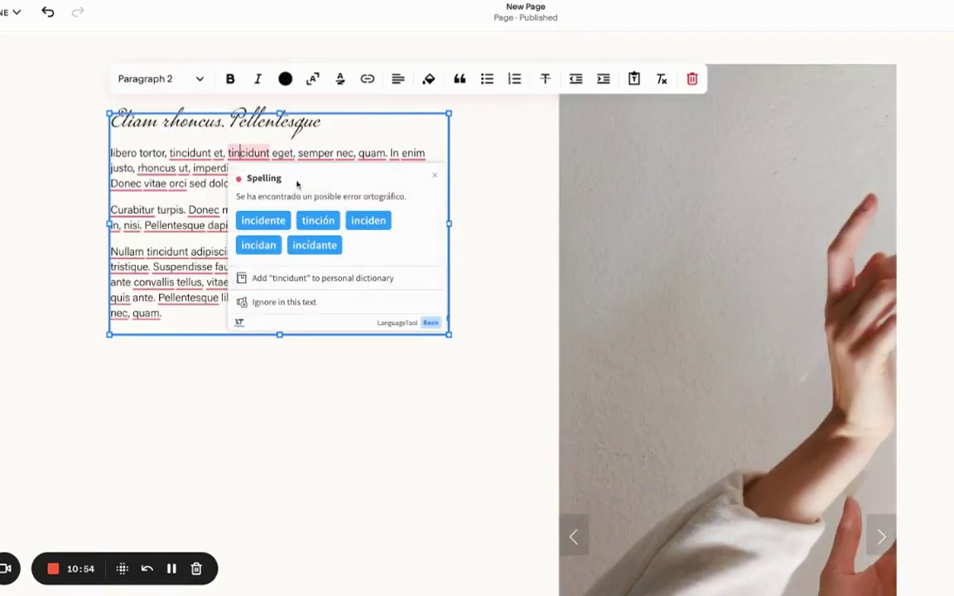
{"action": "left_click_drag", "start_coordinate": [301, 184], "coordinate": [128, 142]}
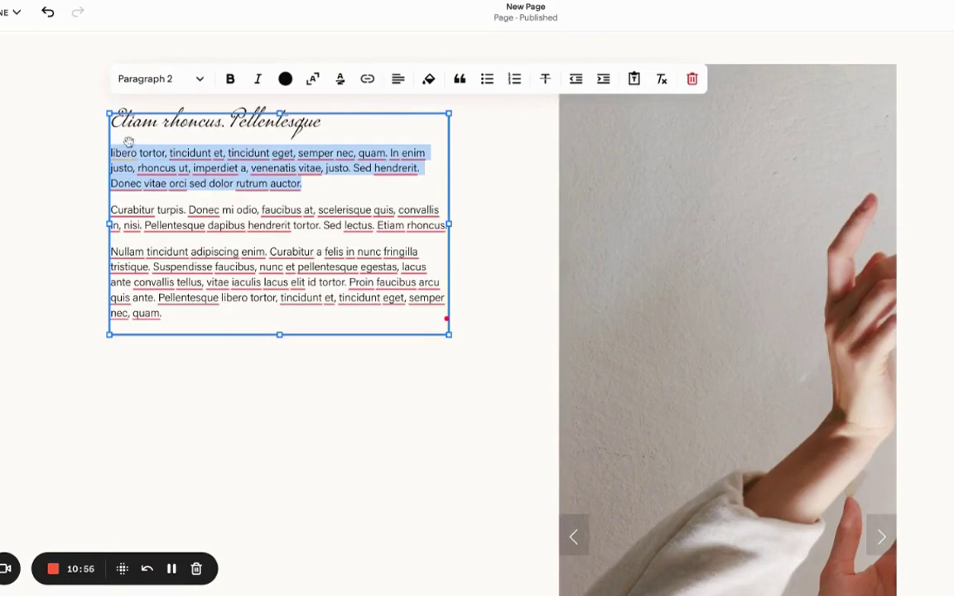
{"action": "left_click", "coordinate": [200, 79]}
{"action": "left_click", "coordinate": [174, 153]}
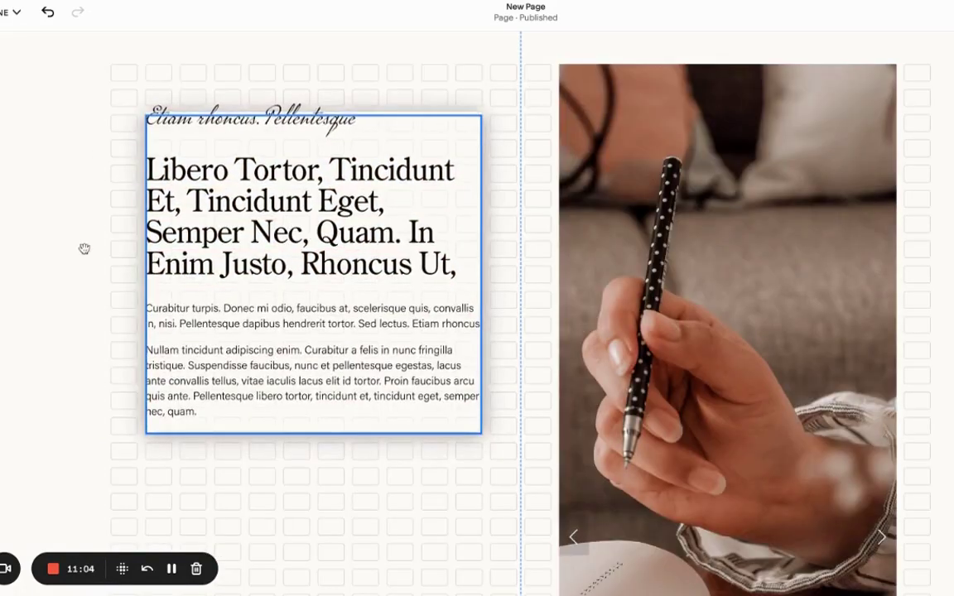
{"action": "left_click", "coordinate": [85, 249]}
{"action": "scroll", "coordinate": [91, 249], "scroll_direction": "down", "scroll_amount": 2}
{"action": "scroll", "coordinate": [91, 248], "scroll_direction": "up", "scroll_amount": 3}
{"action": "left_click", "coordinate": [13, 12]}
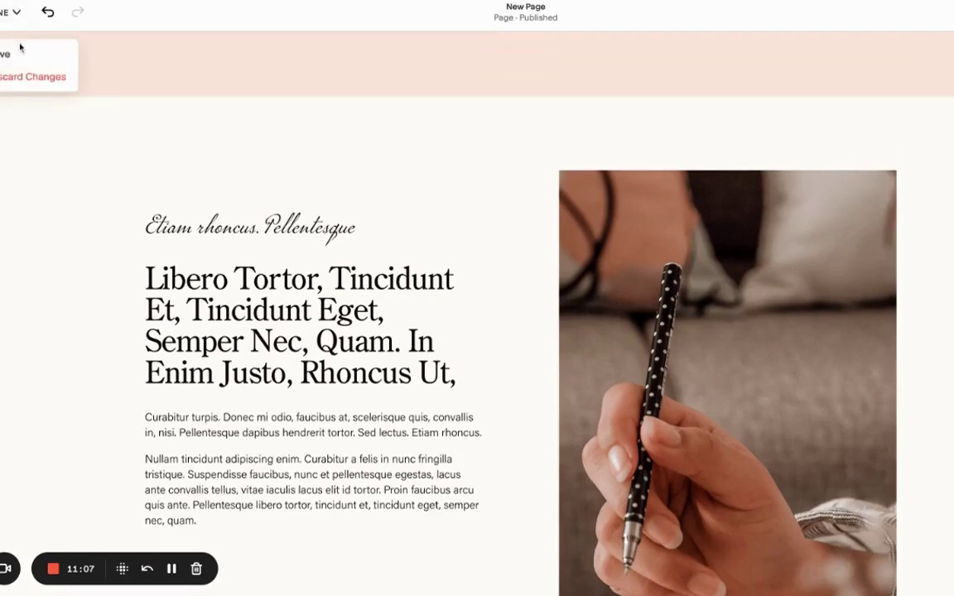
Save the page, then drag the slideshow block's bottom up to shrink the section.
{"action": "left_click", "coordinate": [12, 56]}
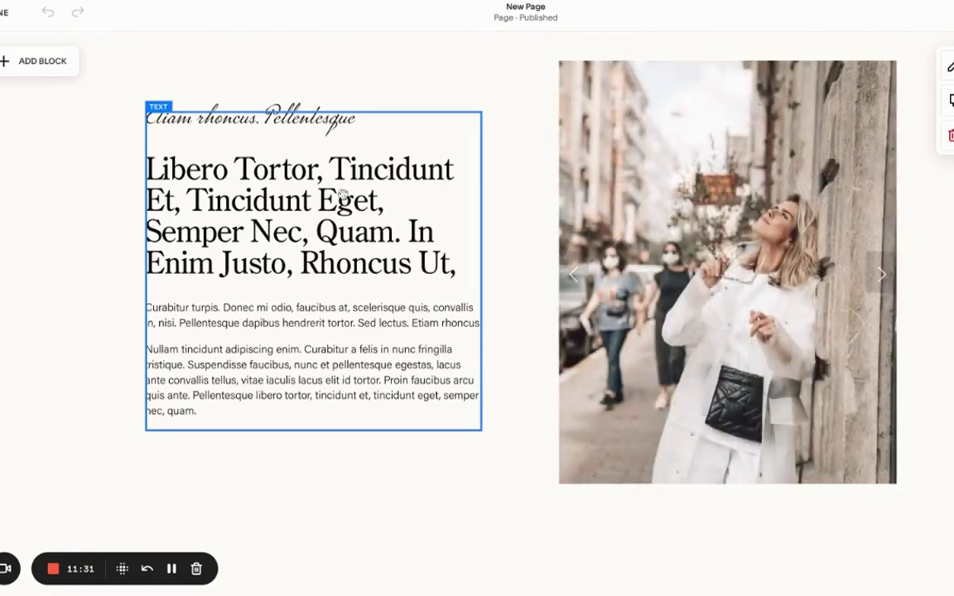
{"action": "scroll", "coordinate": [723, 263], "scroll_direction": "down", "scroll_amount": 6}
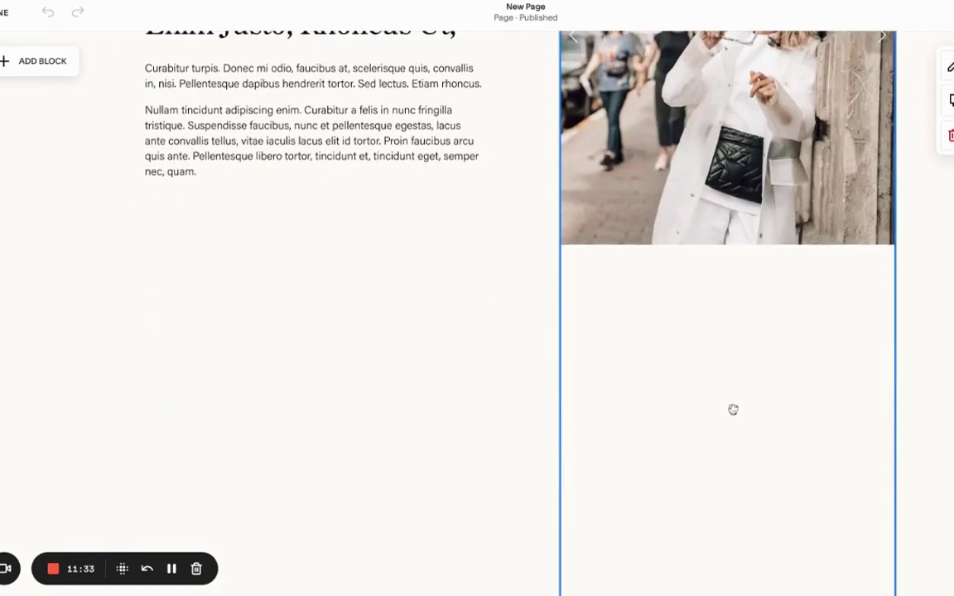
{"action": "left_click", "coordinate": [732, 468]}
{"action": "left_click_drag", "start_coordinate": [732, 468], "coordinate": [730, 466]}
{"action": "left_click_drag", "start_coordinate": [903, 482], "coordinate": [901, 477]}
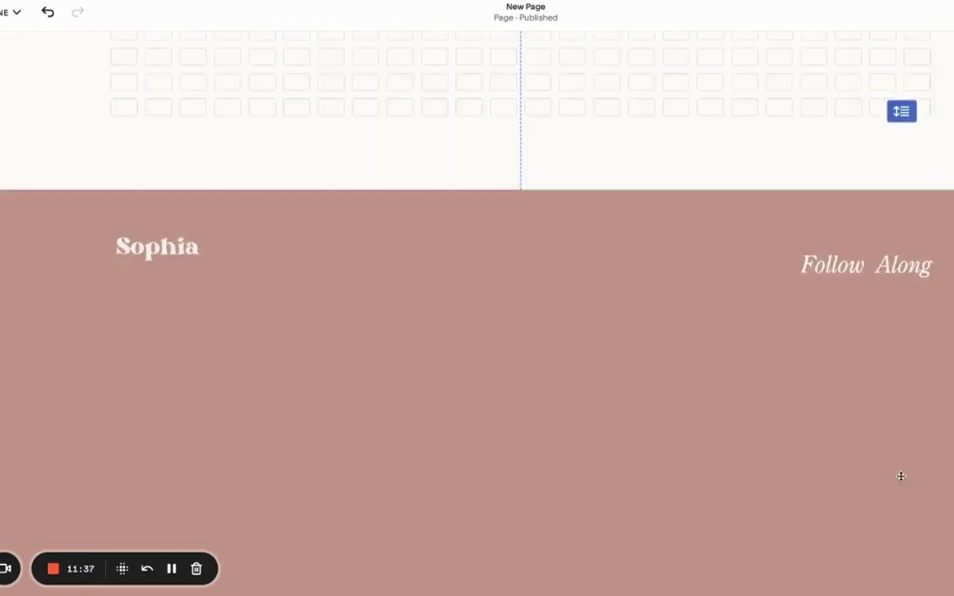
{"action": "scroll", "coordinate": [910, 464], "scroll_direction": "up", "scroll_amount": 5}
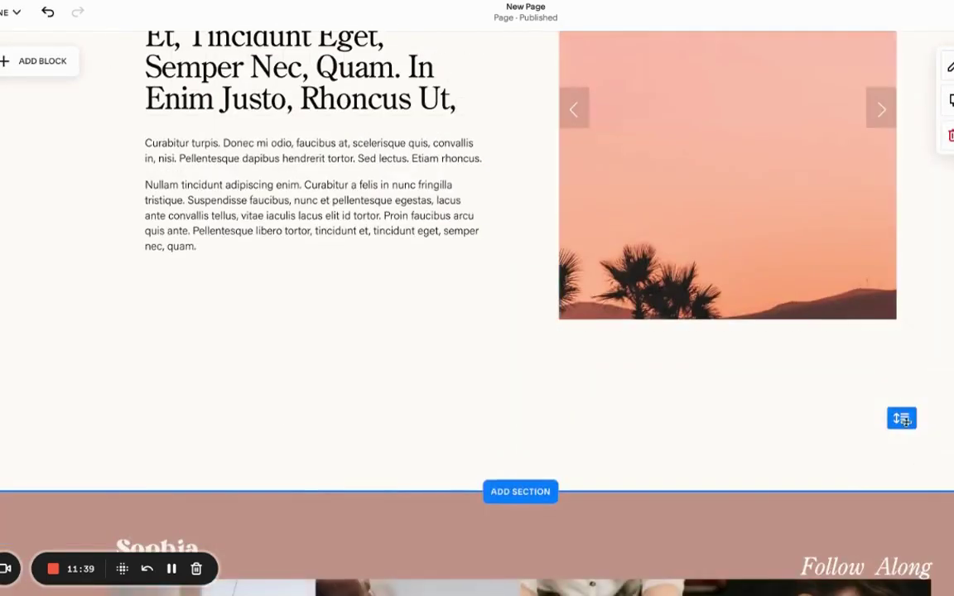
{"action": "left_click_drag", "start_coordinate": [826, 401], "coordinate": [762, 235]}
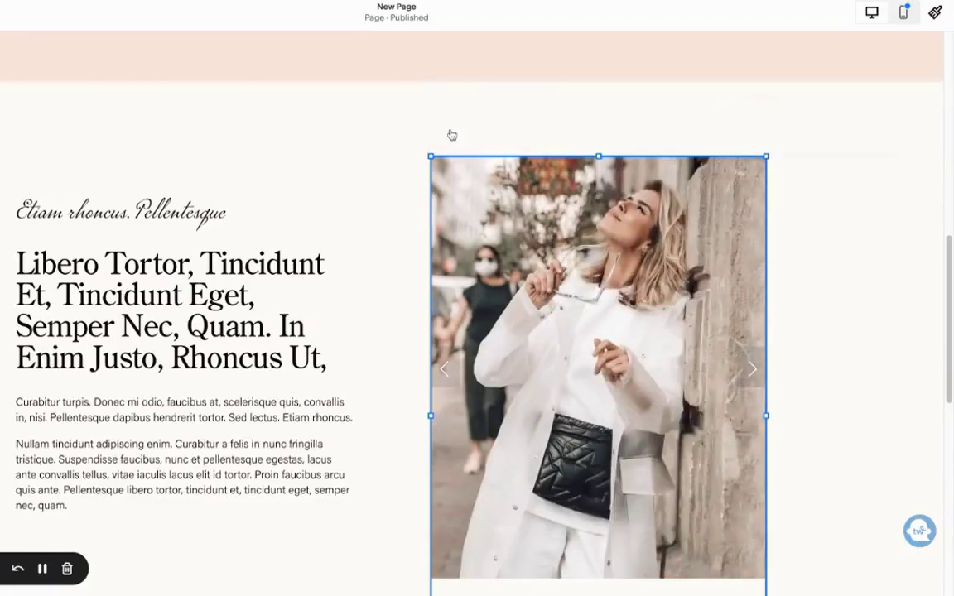
Switch the gallery layout to Carousel and move it below the text.
{"action": "left_click", "coordinate": [451, 135]}
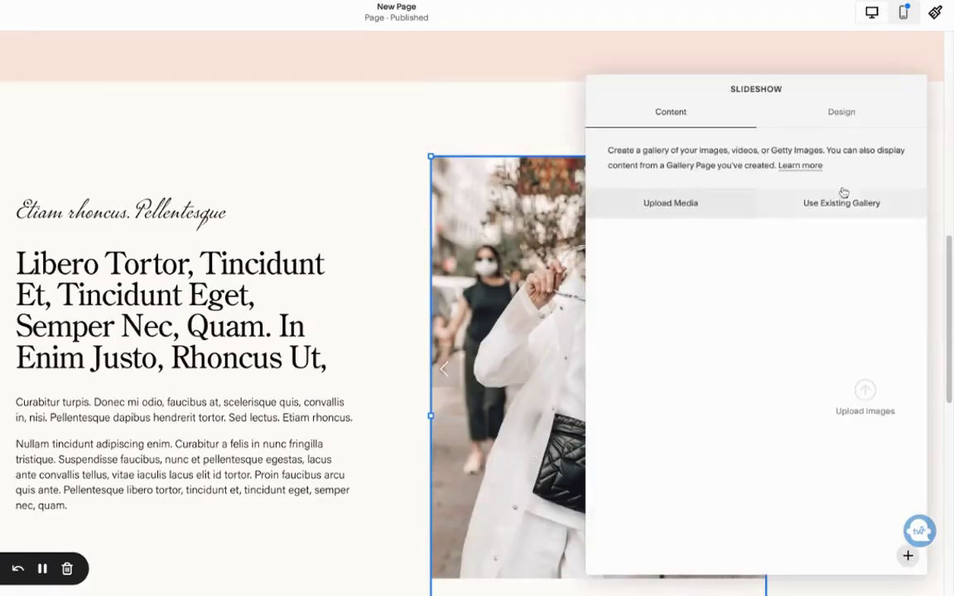
{"action": "left_click", "coordinate": [841, 111]}
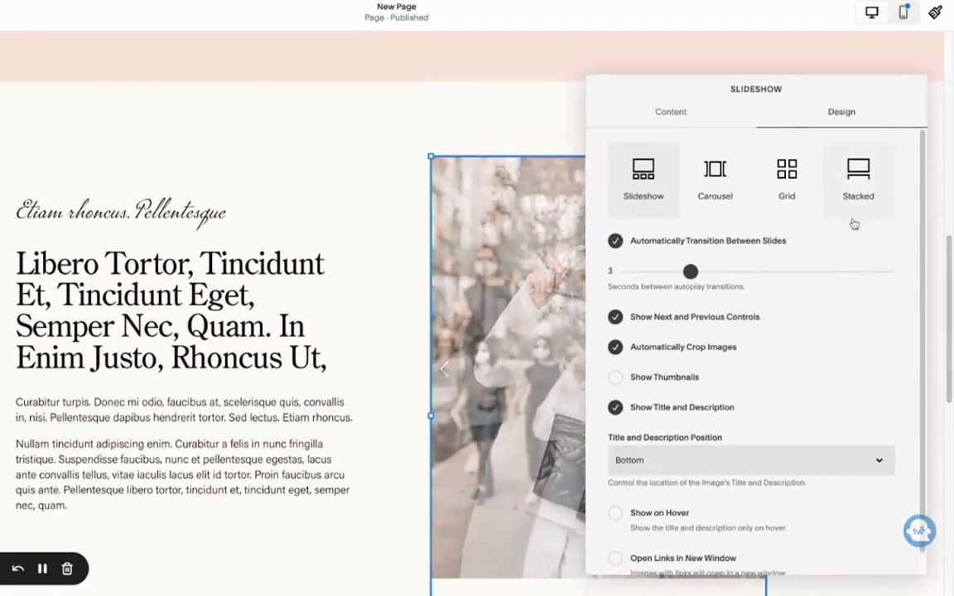
{"action": "scroll", "coordinate": [673, 202], "scroll_direction": "down", "scroll_amount": 1}
{"action": "left_click", "coordinate": [724, 187]}
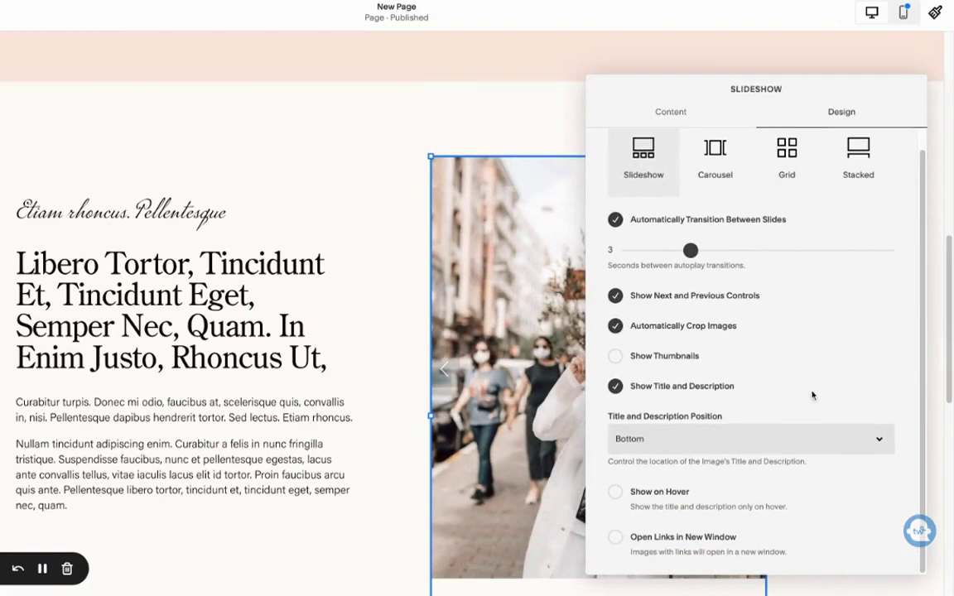
{"action": "left_click_drag", "start_coordinate": [539, 219], "coordinate": [394, 221]}
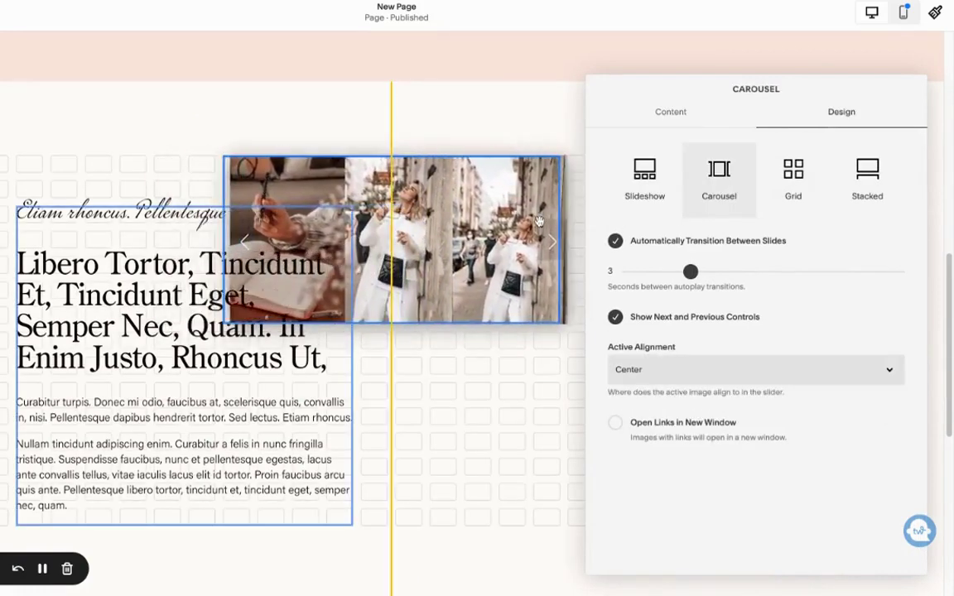
{"action": "scroll", "coordinate": [445, 165], "scroll_direction": "down", "scroll_amount": 2}
{"action": "left_click_drag", "start_coordinate": [445, 128], "coordinate": [236, 484]}
{"action": "scroll", "coordinate": [232, 381], "scroll_direction": "down", "scroll_amount": 2}
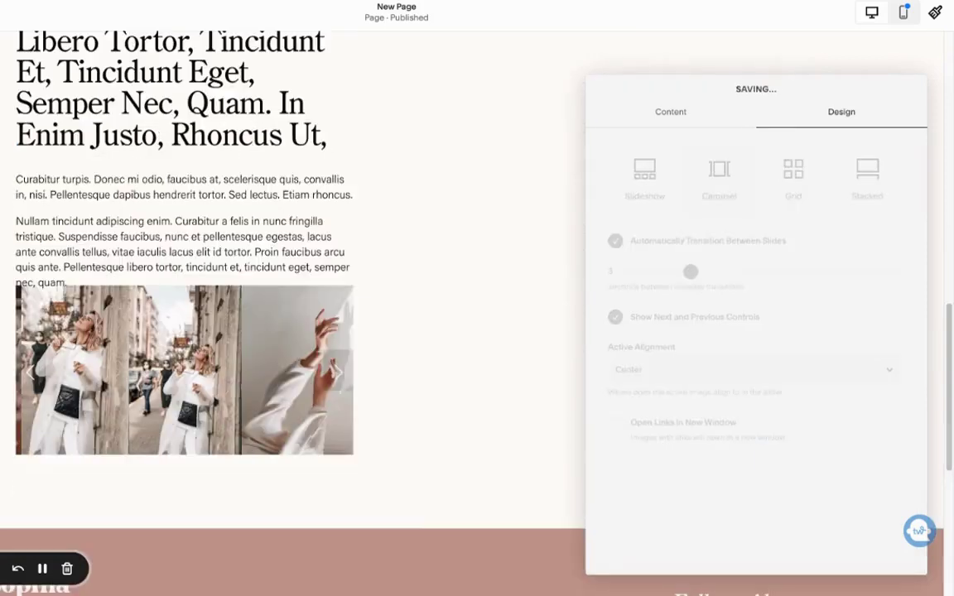
Keep the carousel autoplay at 3 seconds and hide its next/previous arrows.
{"action": "left_click", "coordinate": [231, 382]}
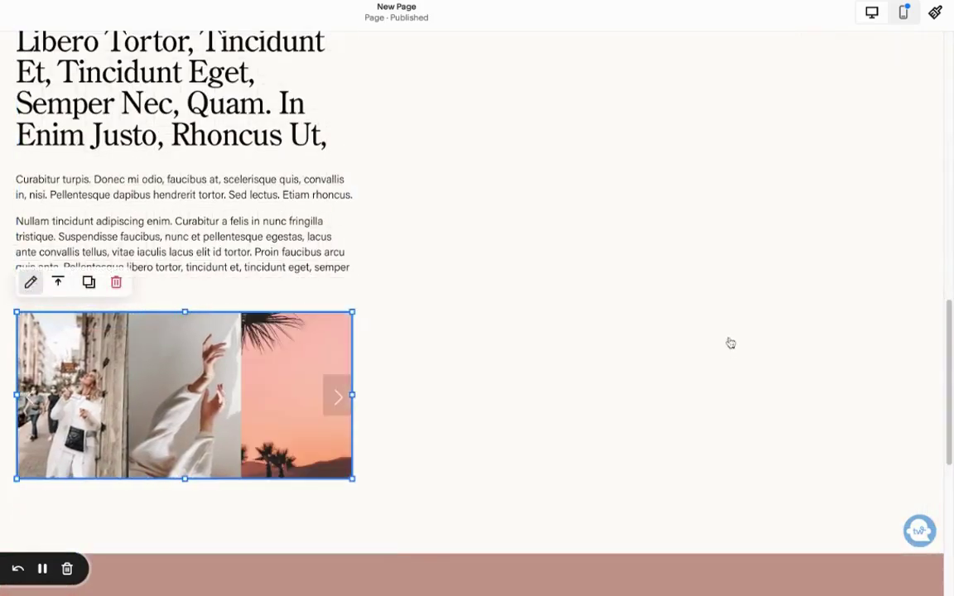
{"action": "left_click", "coordinate": [605, 113]}
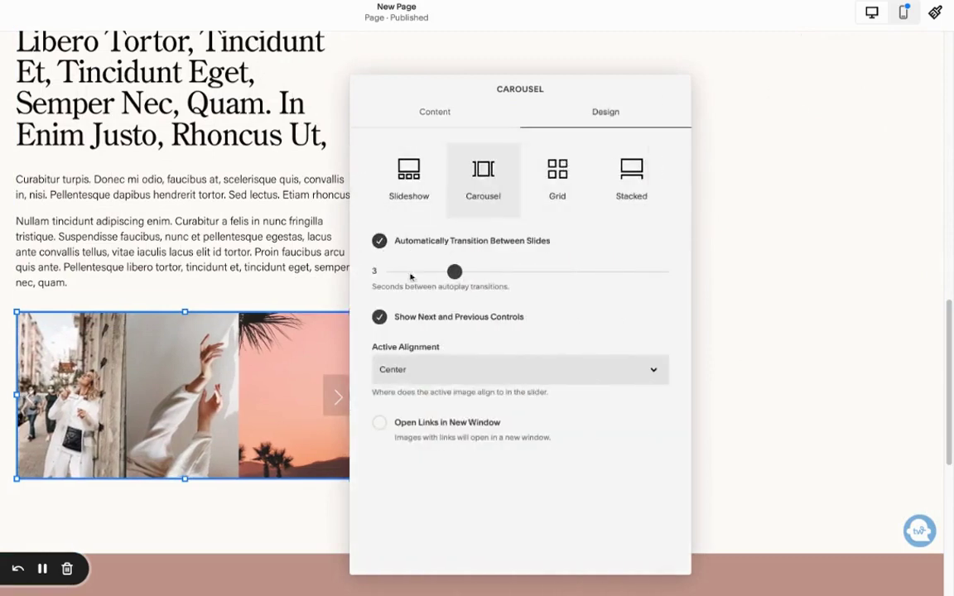
{"action": "left_click_drag", "start_coordinate": [455, 272], "coordinate": [497, 272]}
{"action": "key", "text": "Left"}
{"action": "key", "text": "Left"}
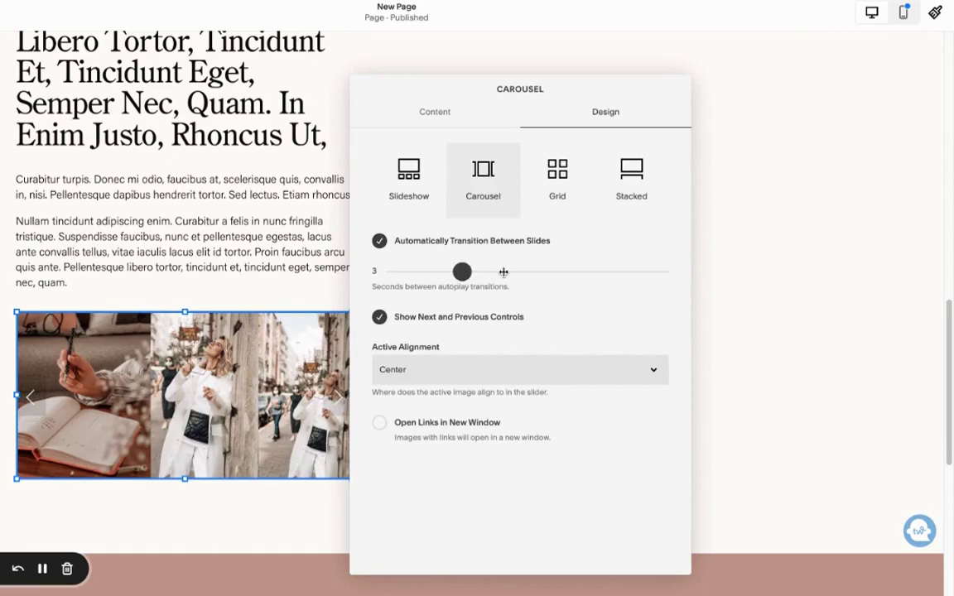
{"action": "left_click", "coordinate": [380, 319]}
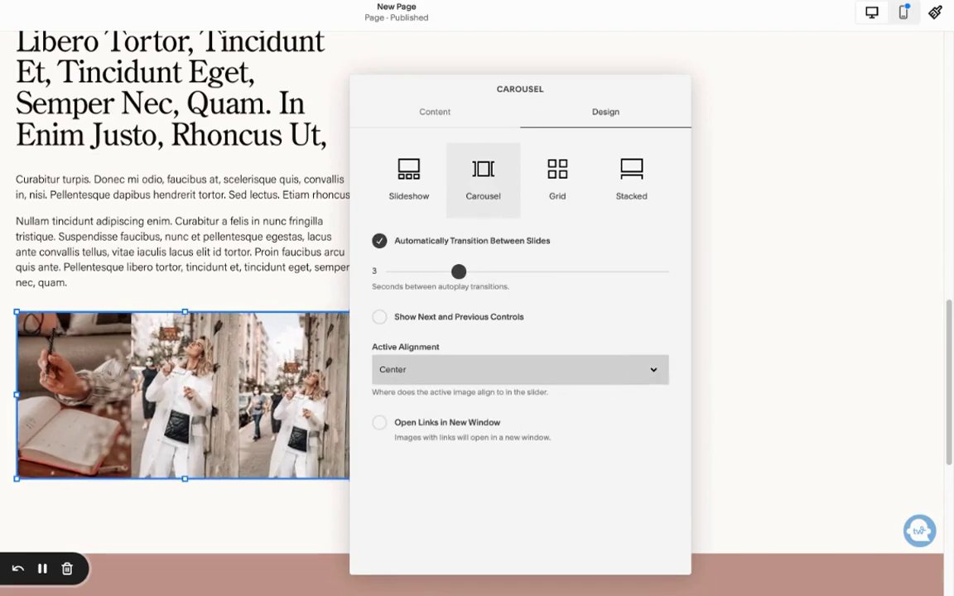
Make the gallery a Grid with 4:3 aspect ratio, 2 per row, padding 10.
{"action": "left_click", "coordinate": [562, 192]}
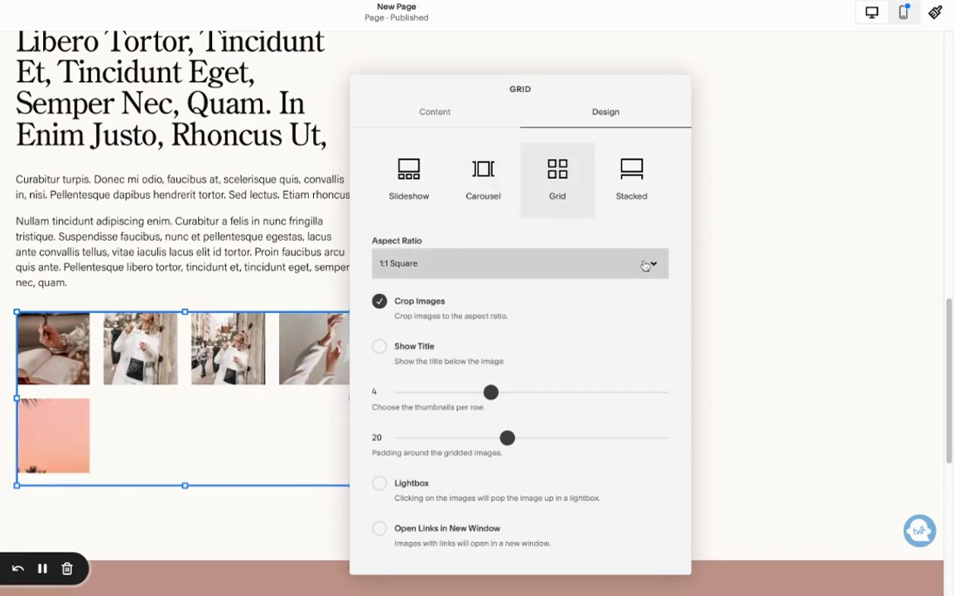
{"action": "left_click", "coordinate": [405, 262]}
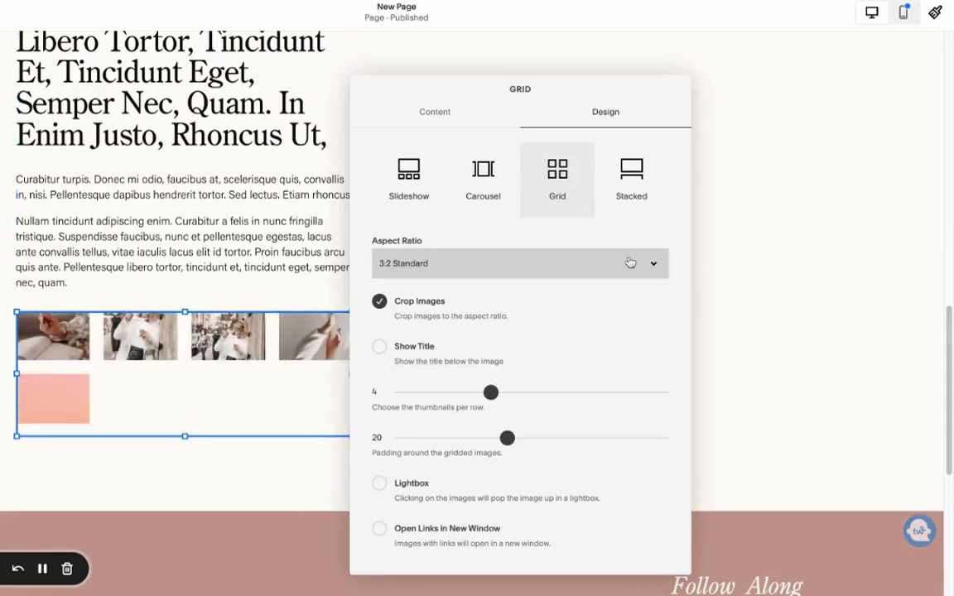
{"action": "left_click", "coordinate": [630, 264]}
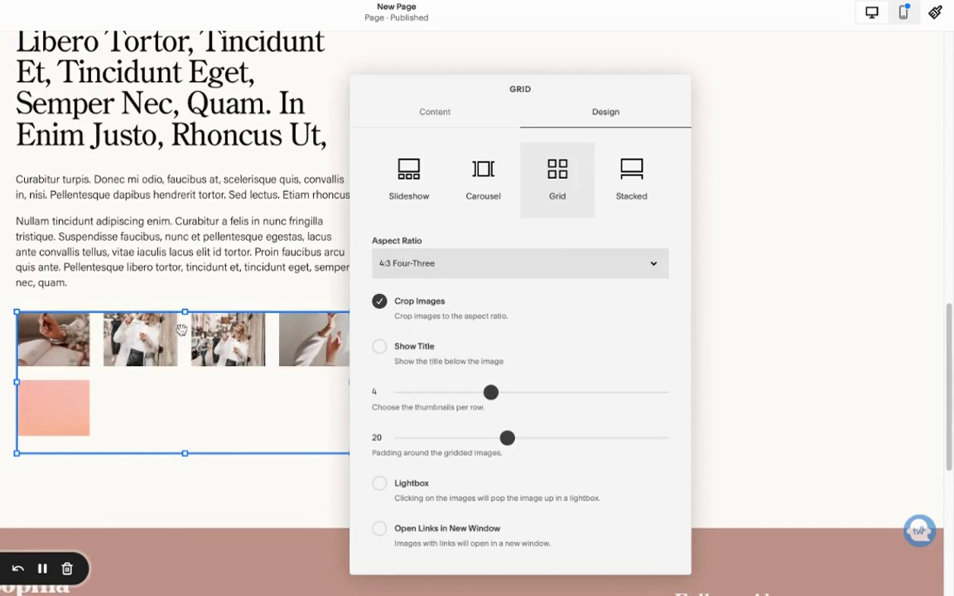
{"action": "left_click_drag", "start_coordinate": [490, 391], "coordinate": [456, 392]}
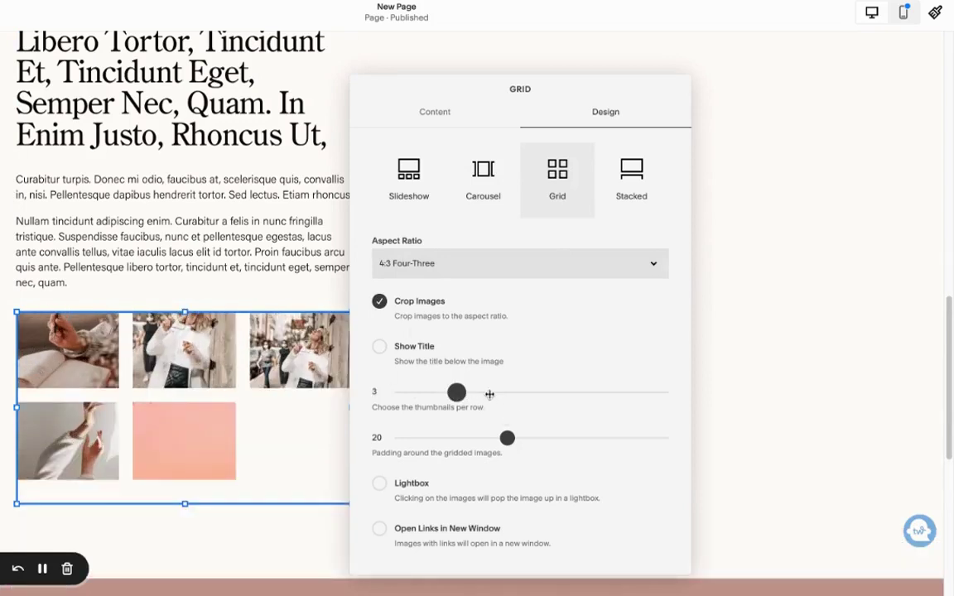
{"action": "key", "text": "Left"}
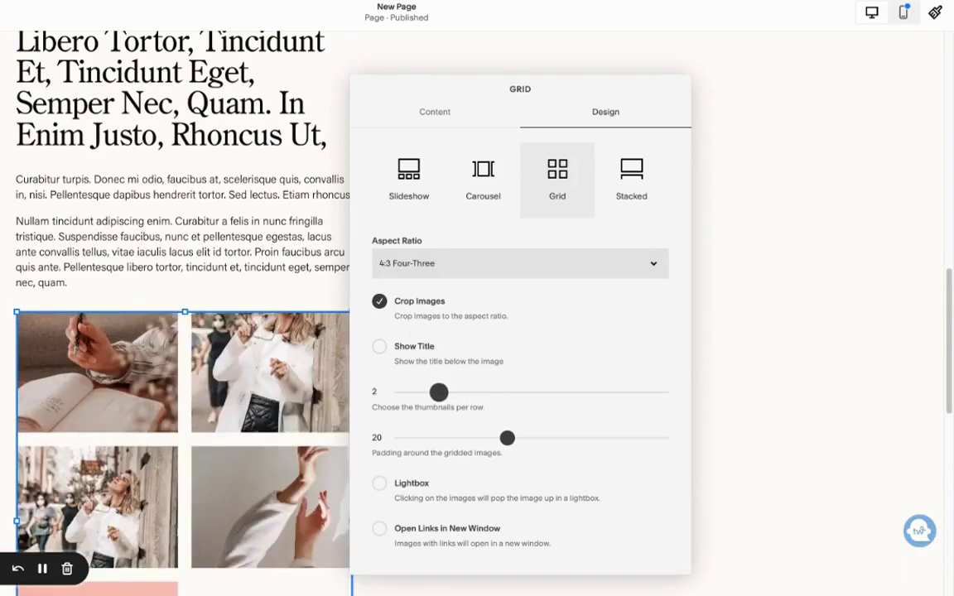
{"action": "scroll", "coordinate": [393, 351], "scroll_direction": "down", "scroll_amount": 3}
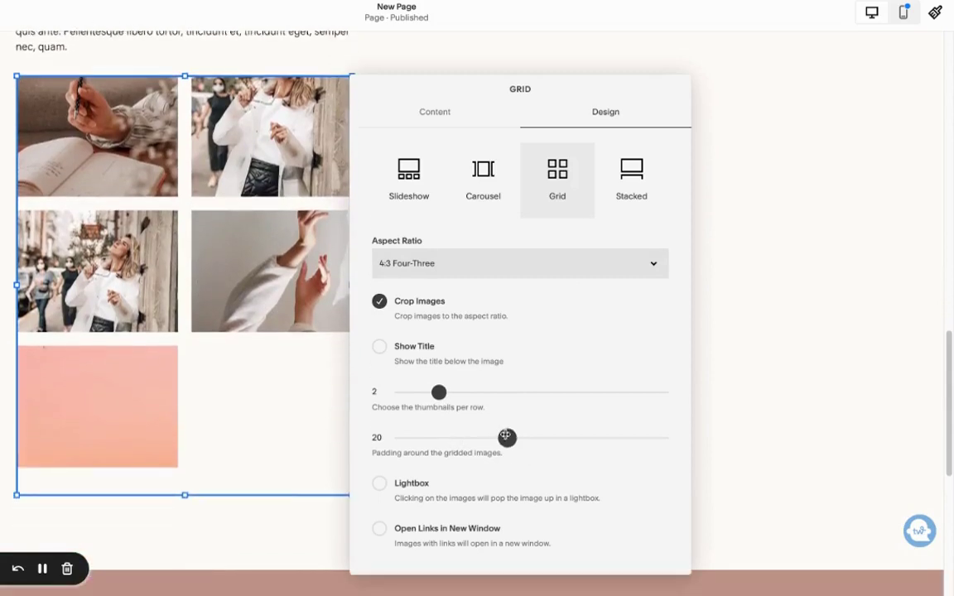
{"action": "left_click_drag", "start_coordinate": [507, 436], "coordinate": [459, 437]}
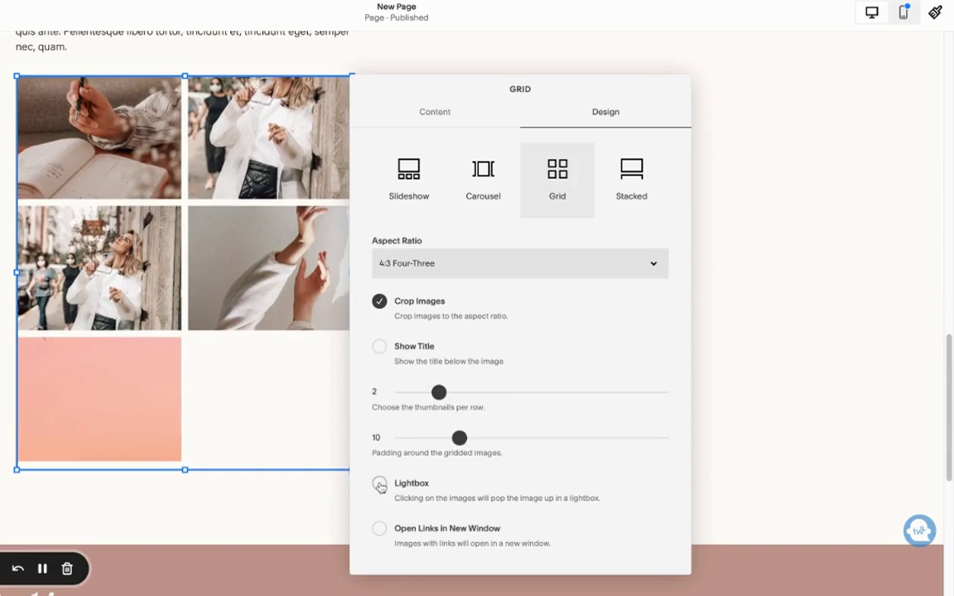
Move the image grid back beside the text block.
{"action": "left_click", "coordinate": [698, 189]}
{"action": "left_click_drag", "start_coordinate": [282, 240], "coordinate": [310, 264]}
{"action": "scroll", "coordinate": [667, 104], "scroll_direction": "up", "scroll_amount": 3}
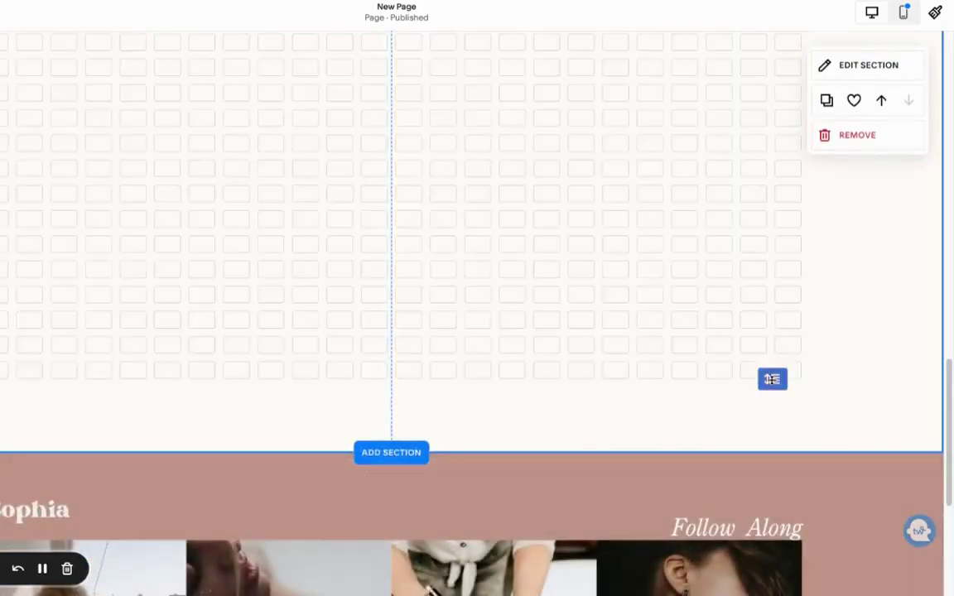
Preview the gallery photos enlarged, stepping through them with the next arrow.
{"action": "scroll", "coordinate": [771, 379], "scroll_direction": "down", "scroll_amount": 4}
{"action": "scroll", "coordinate": [711, 68], "scroll_direction": "up", "scroll_amount": 4}
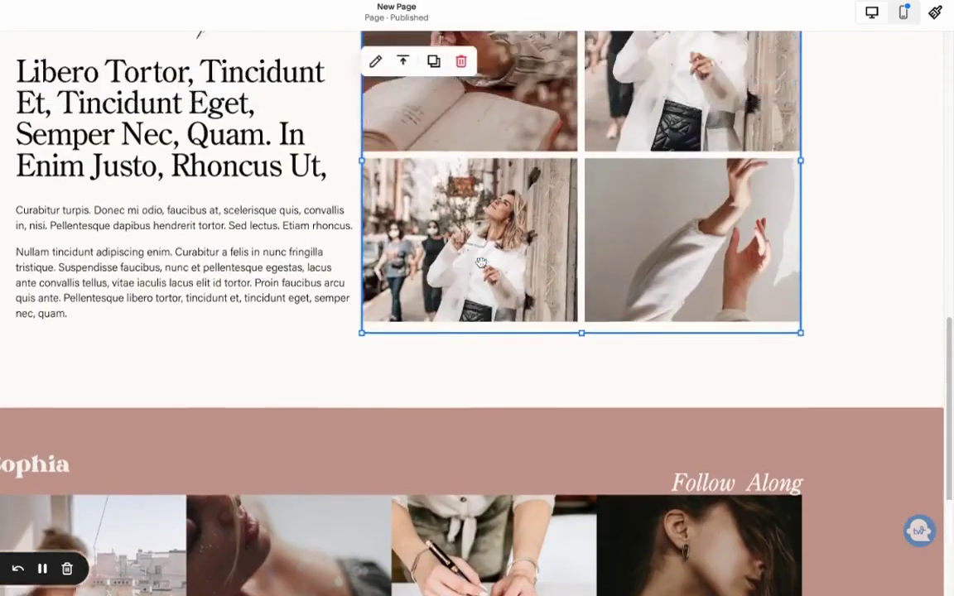
{"action": "scroll", "coordinate": [481, 263], "scroll_direction": "up", "scroll_amount": 3}
{"action": "left_click", "coordinate": [534, 234]}
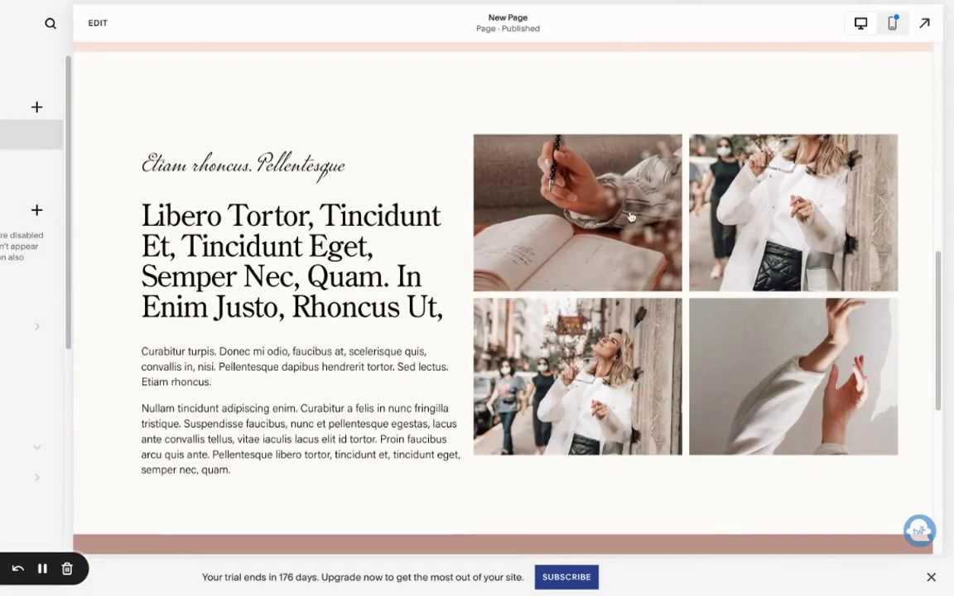
{"action": "left_click", "coordinate": [630, 217]}
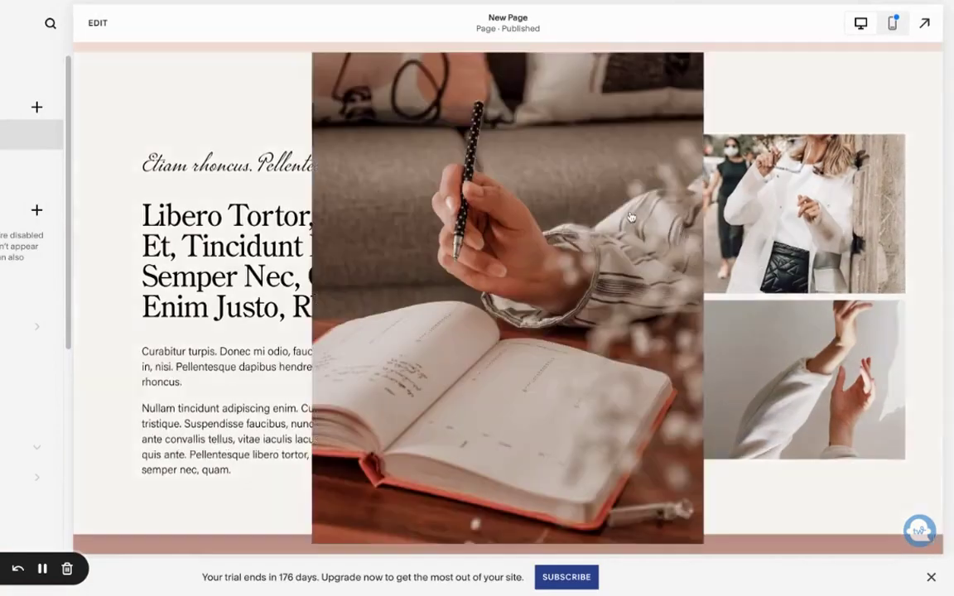
{"action": "left_click", "coordinate": [911, 299]}
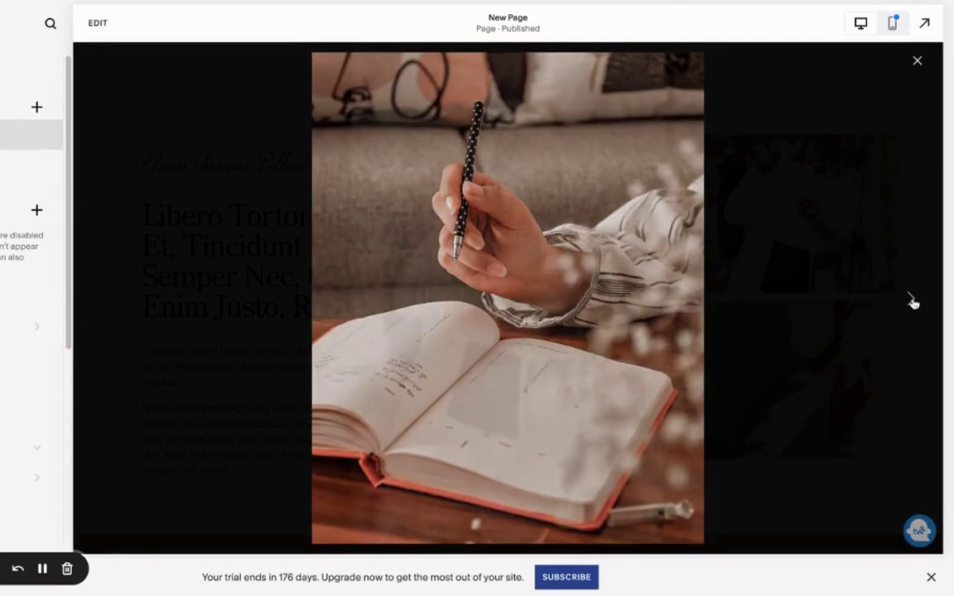
{"action": "left_click", "coordinate": [921, 301]}
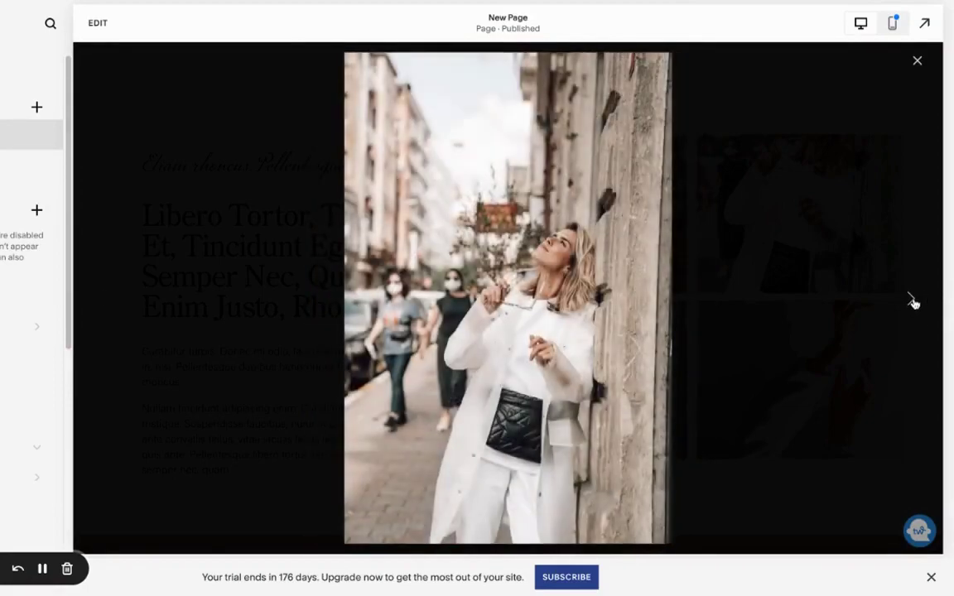
{"action": "left_click", "coordinate": [921, 300]}
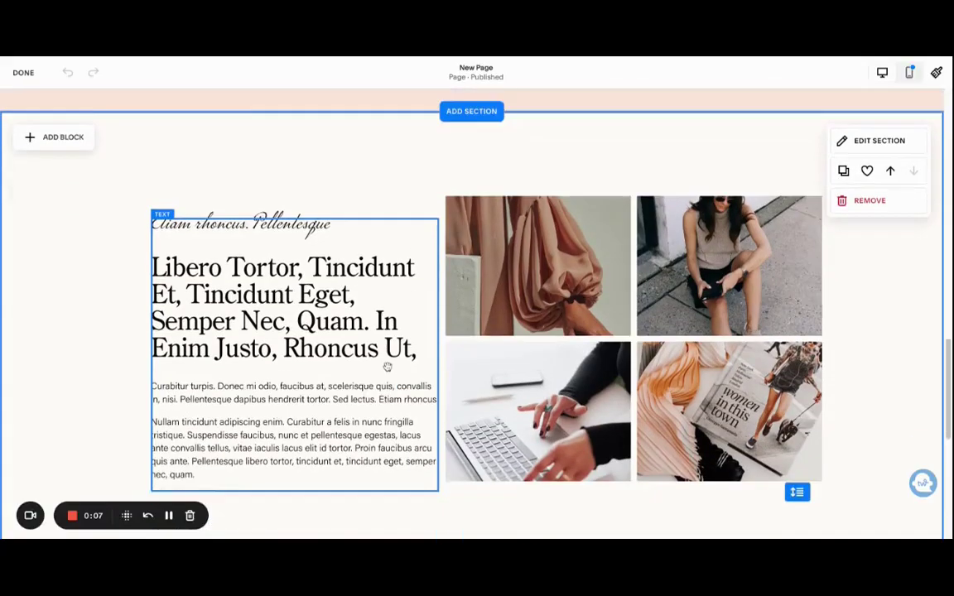
{"action": "scroll", "coordinate": [387, 366], "scroll_direction": "down", "scroll_amount": 1}
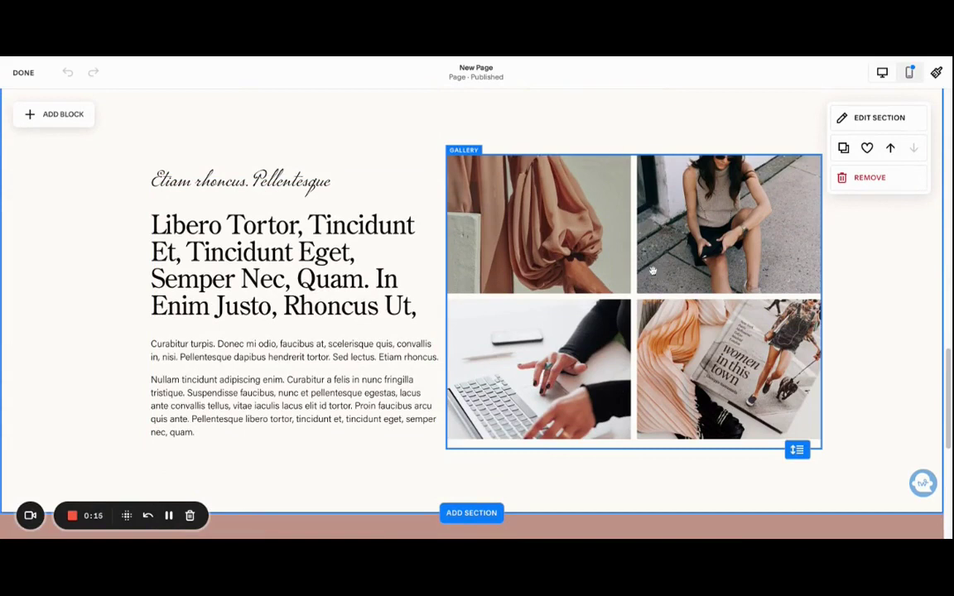
Select all four gallery images and remove them, confirming the deletion.
{"action": "left_click", "coordinate": [562, 240]}
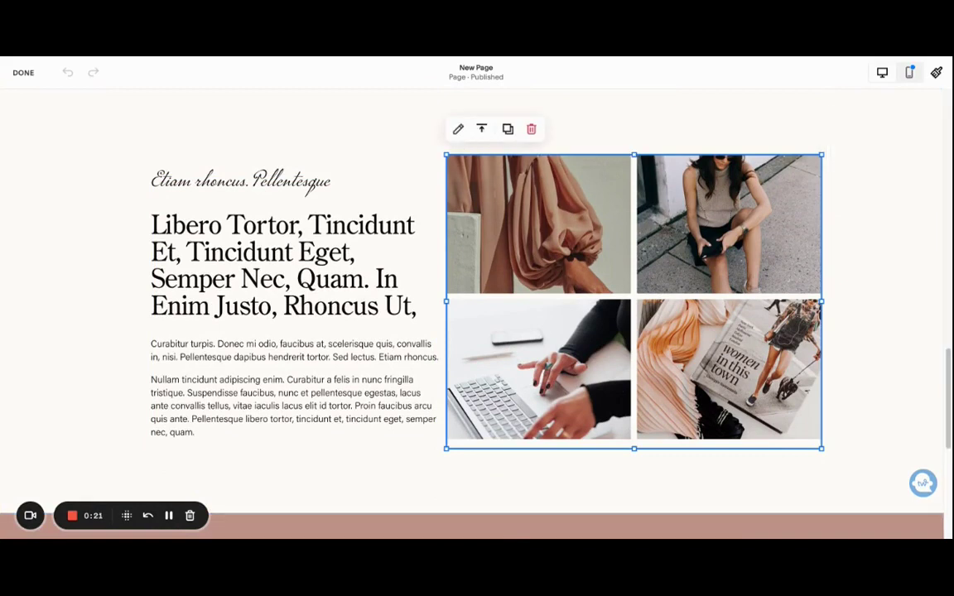
{"action": "left_click", "coordinate": [457, 130]}
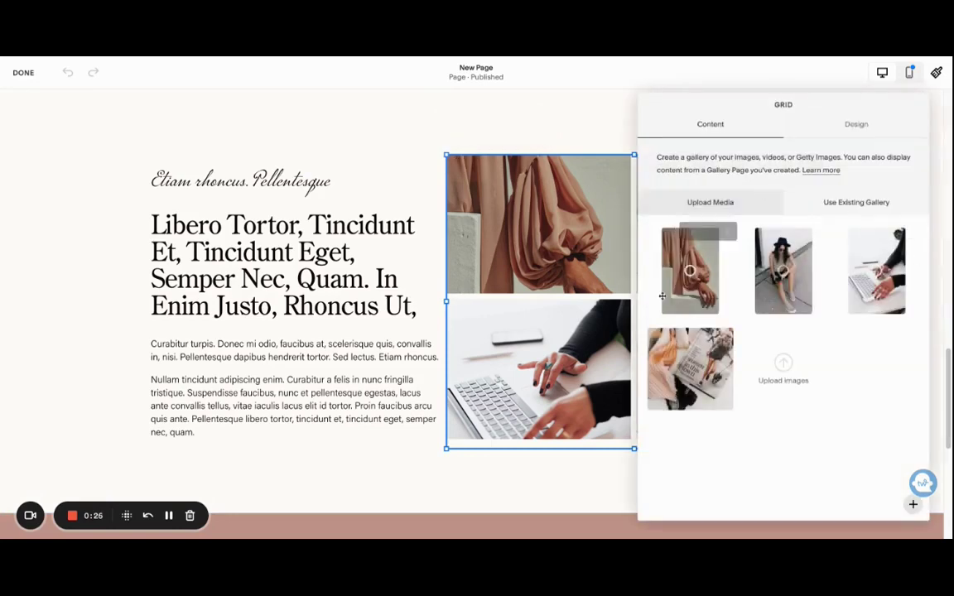
{"action": "left_click", "coordinate": [709, 296]}
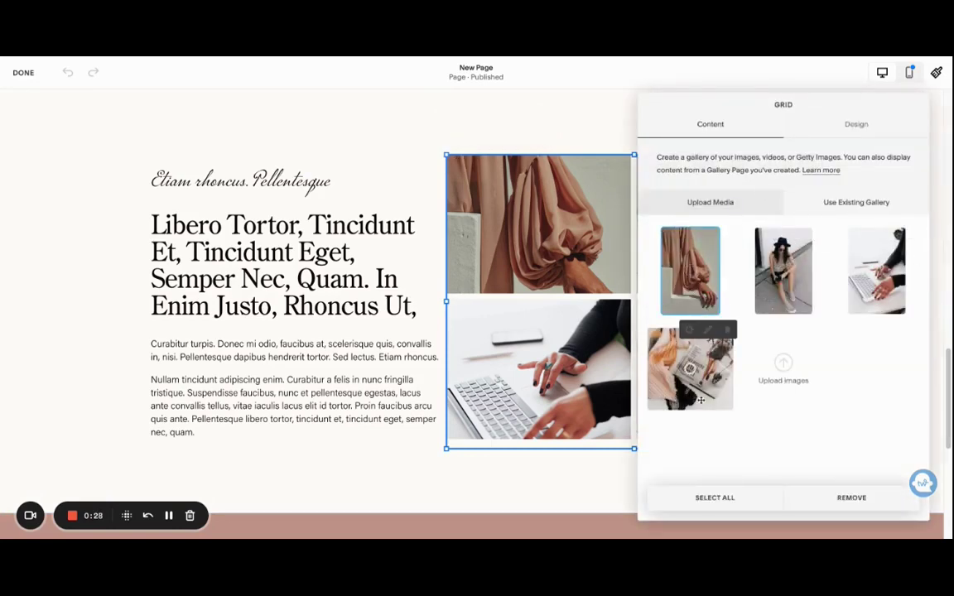
{"action": "left_click", "coordinate": [700, 400], "text": "shift"}
{"action": "left_click", "coordinate": [876, 500]}
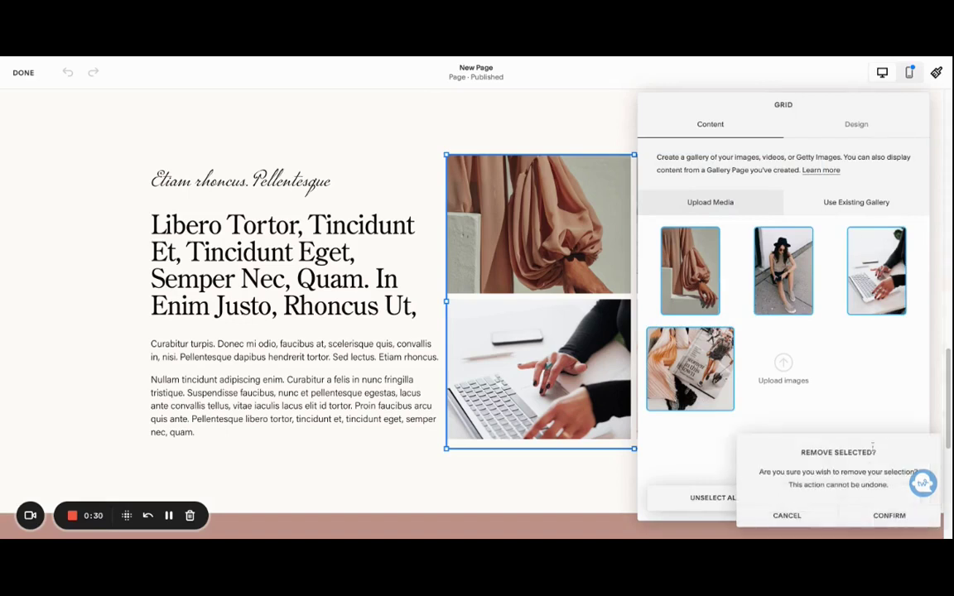
{"action": "left_click", "coordinate": [888, 514]}
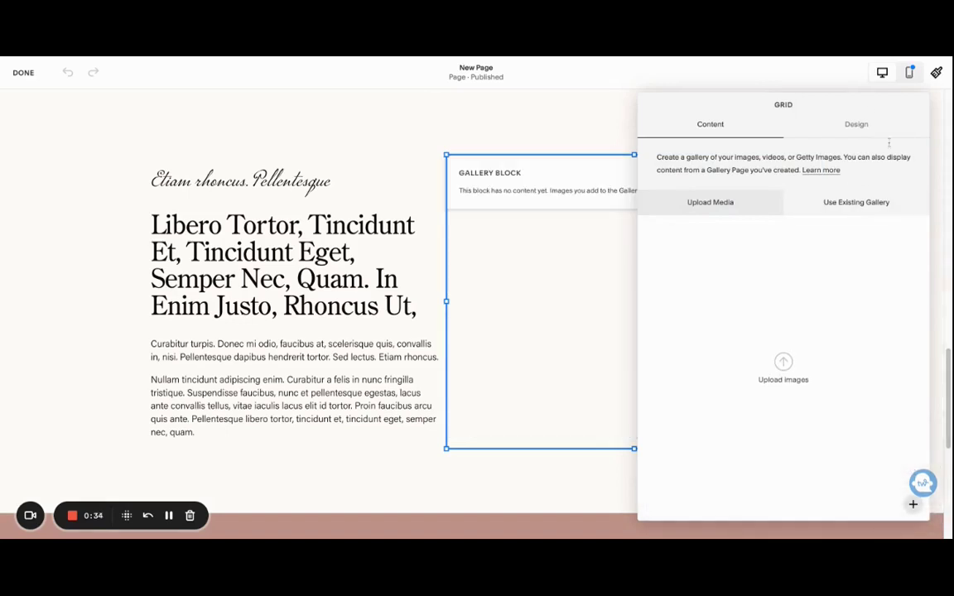
Add the YouTube video 'How To Create & Customize Squarespace 7.1 Cover Page' with a lorem-ipsum description.
{"action": "left_click", "coordinate": [911, 505]}
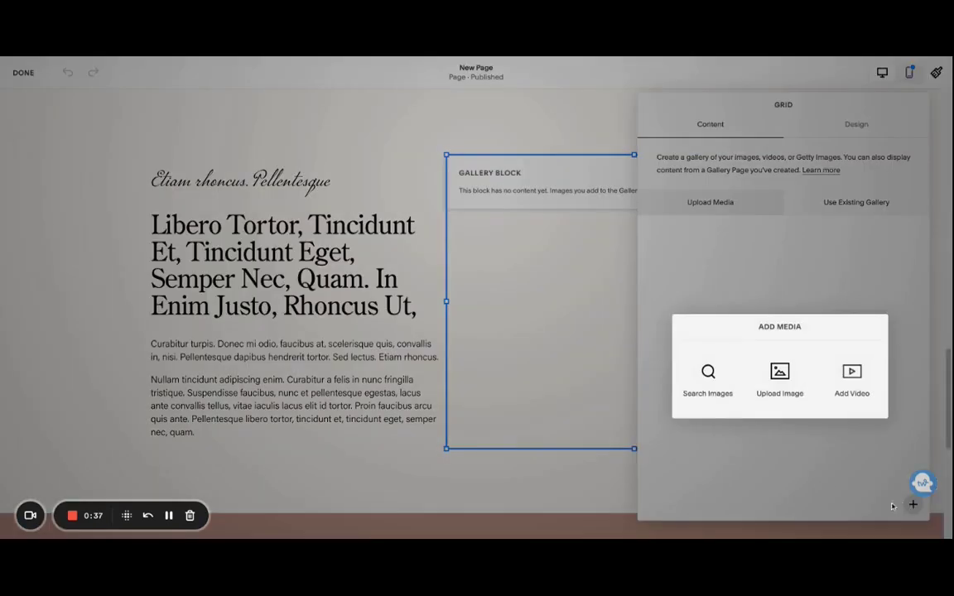
{"action": "left_click", "coordinate": [851, 376]}
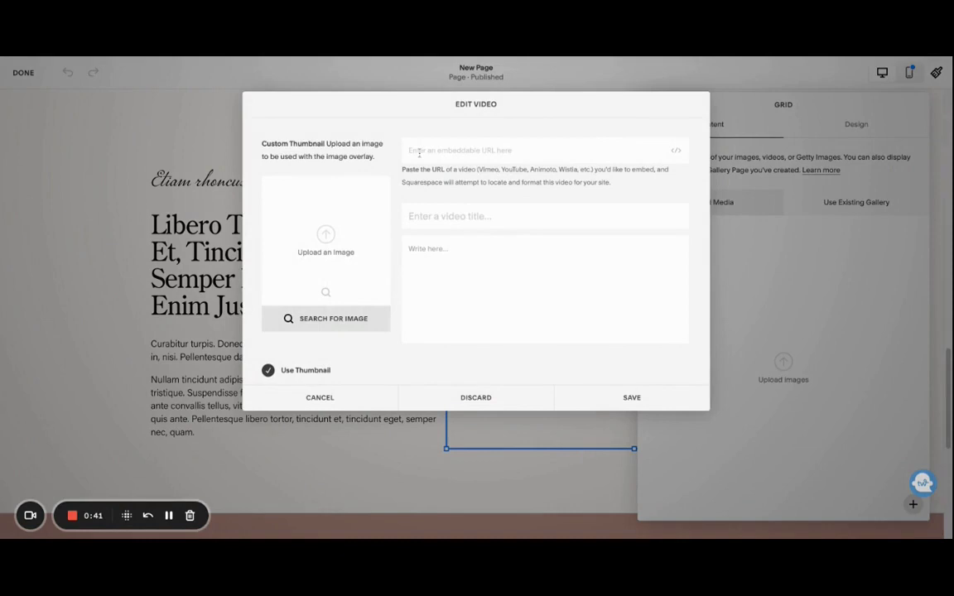
{"action": "type", "text": "https://www.youtube.com/watch?v=EEnNPCDt3mU"}
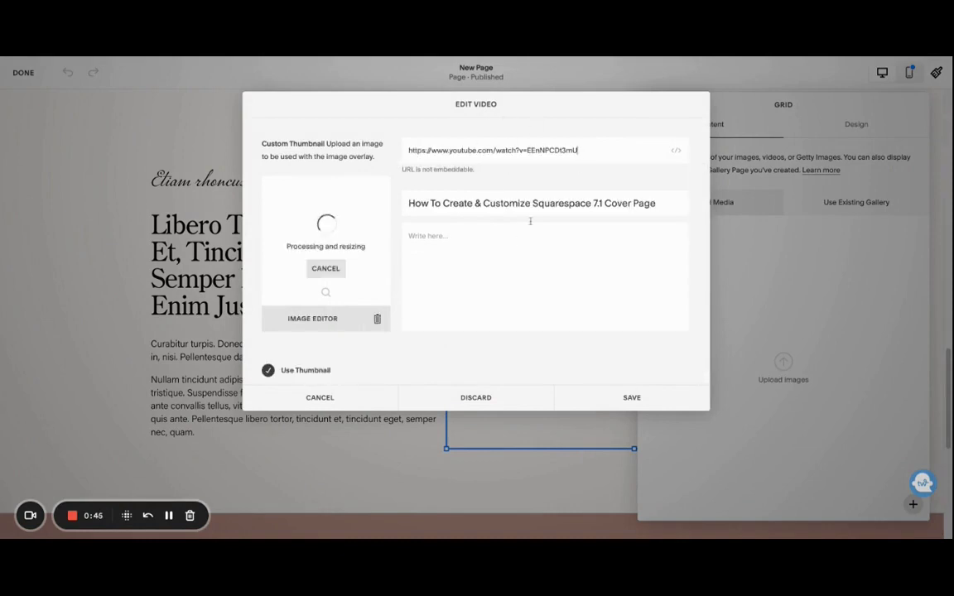
{"action": "left_click", "coordinate": [418, 241]}
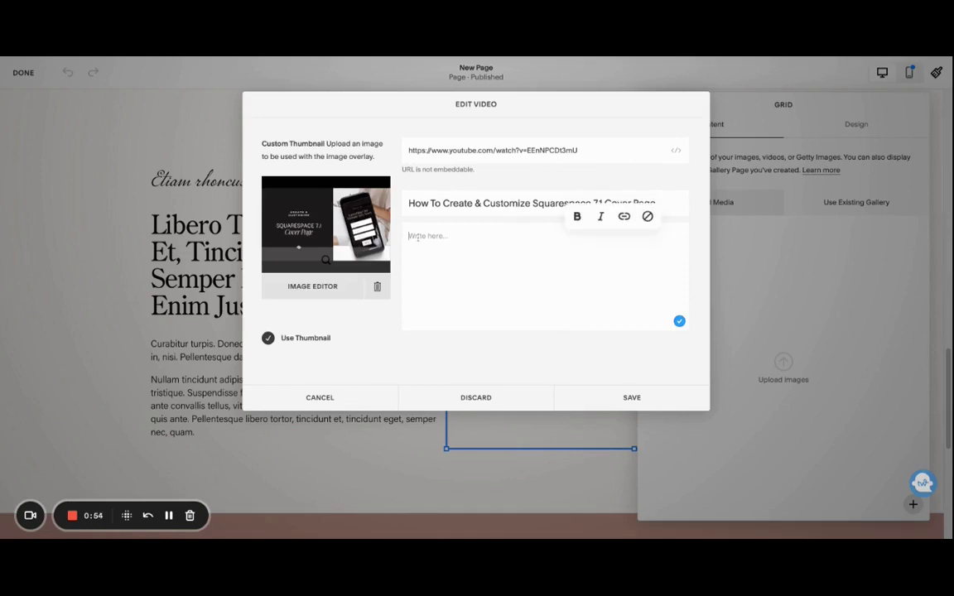
{"action": "type", "text": "Donec quam felis, ultricies nec, pellentesque eu, pretium quis, sem. Aliquam lorem ante, dapibus in, viverra quis, feugiat a, tellus. Nullam quis ante. Fusce vulputate eleifend sapien. Fusce fermentum odio nec arcu."}
{"action": "triple_click", "coordinate": [474, 152]}
{"action": "key", "text": "ctrl+c"}
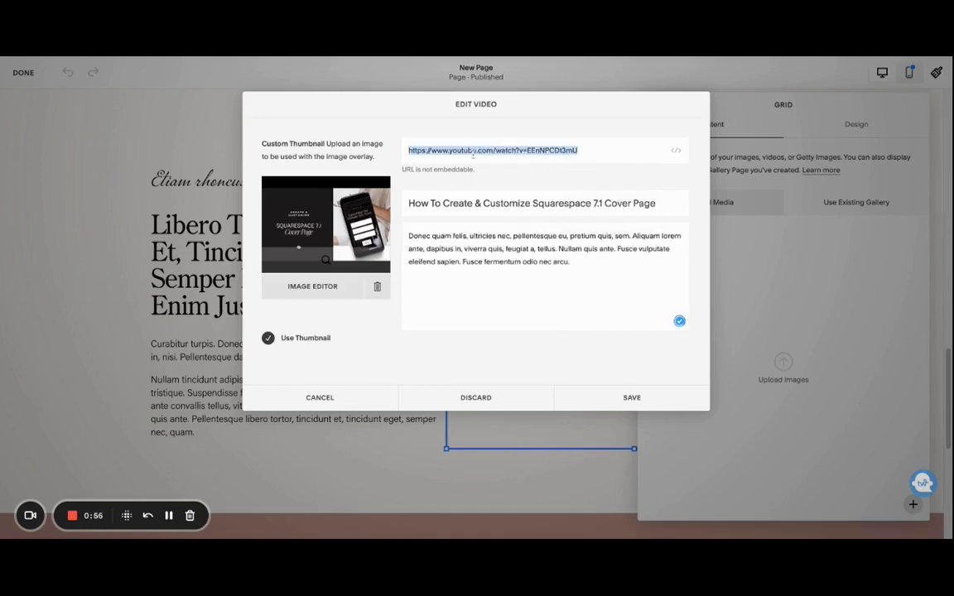
{"action": "left_click", "coordinate": [634, 399]}
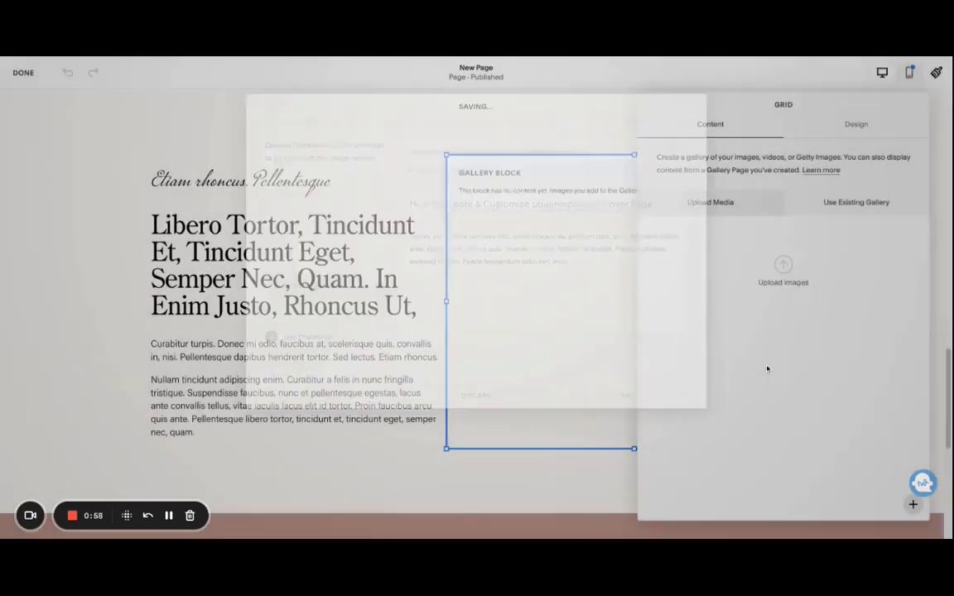
Start adding a second video to the gallery by pasting its link.
{"action": "left_click", "coordinate": [913, 504]}
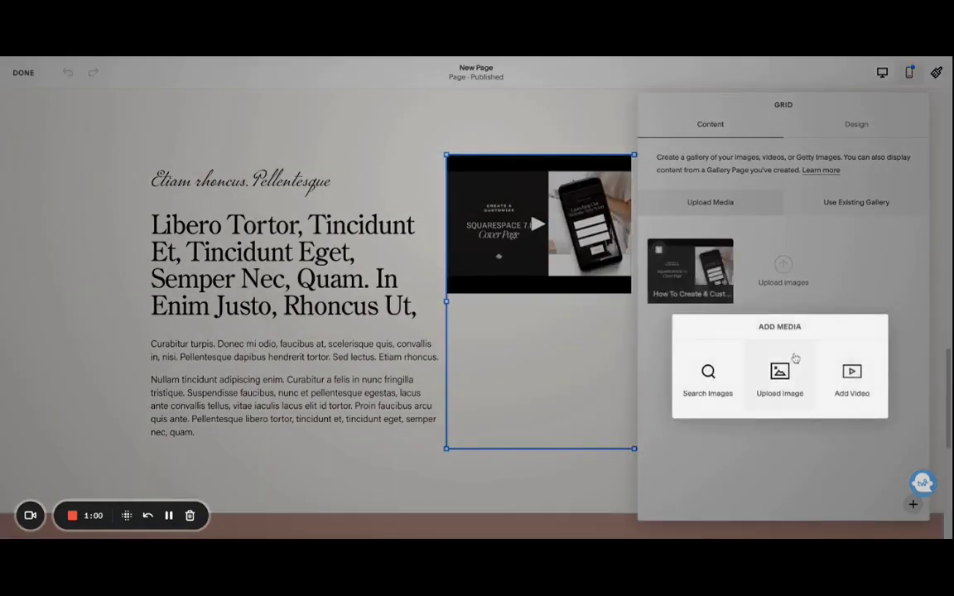
{"action": "left_click", "coordinate": [853, 379]}
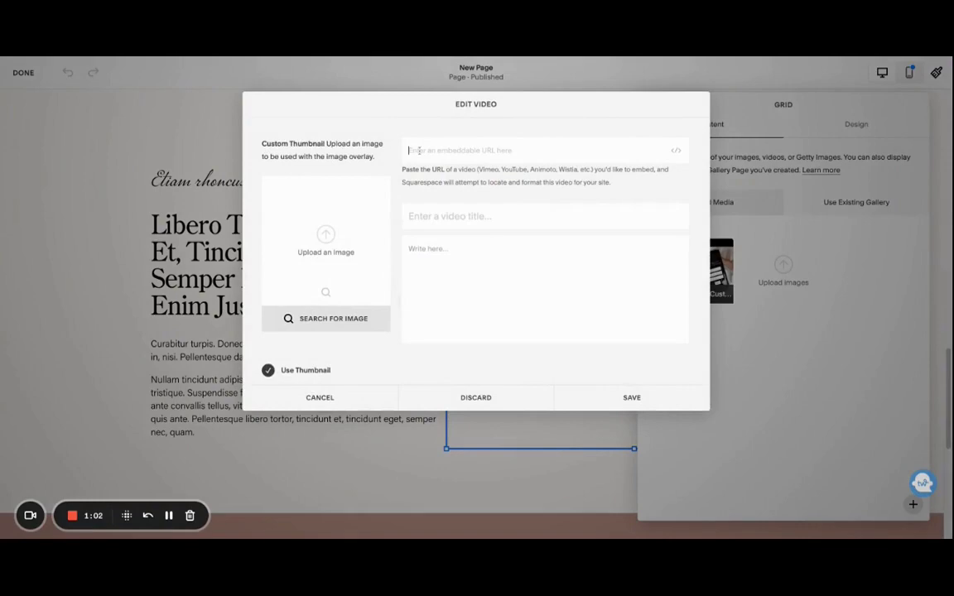
{"action": "key", "text": "ctrl+v"}
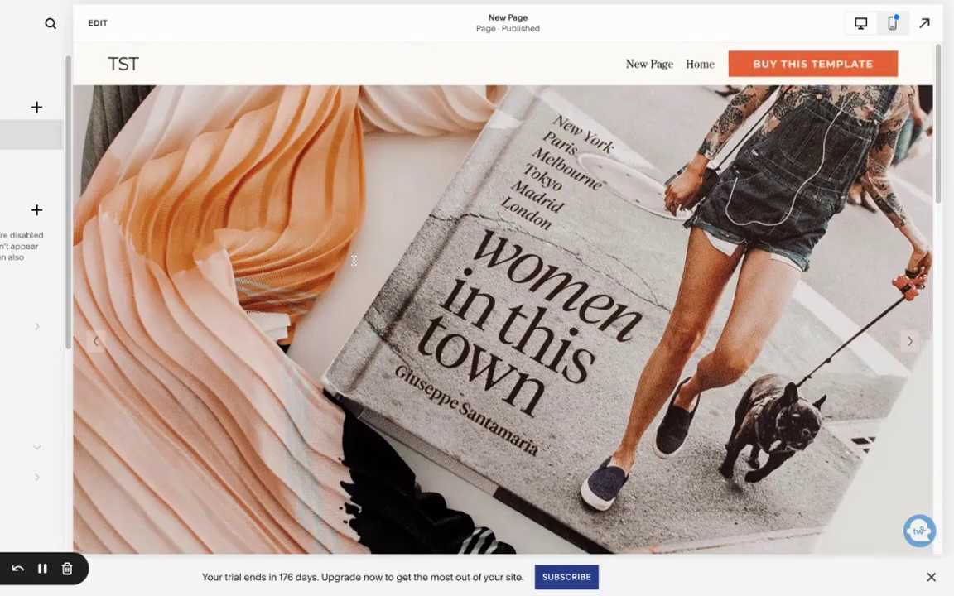
Insert an Intro section at the page top using the mountain slideshow layout.
{"action": "left_click", "coordinate": [103, 26]}
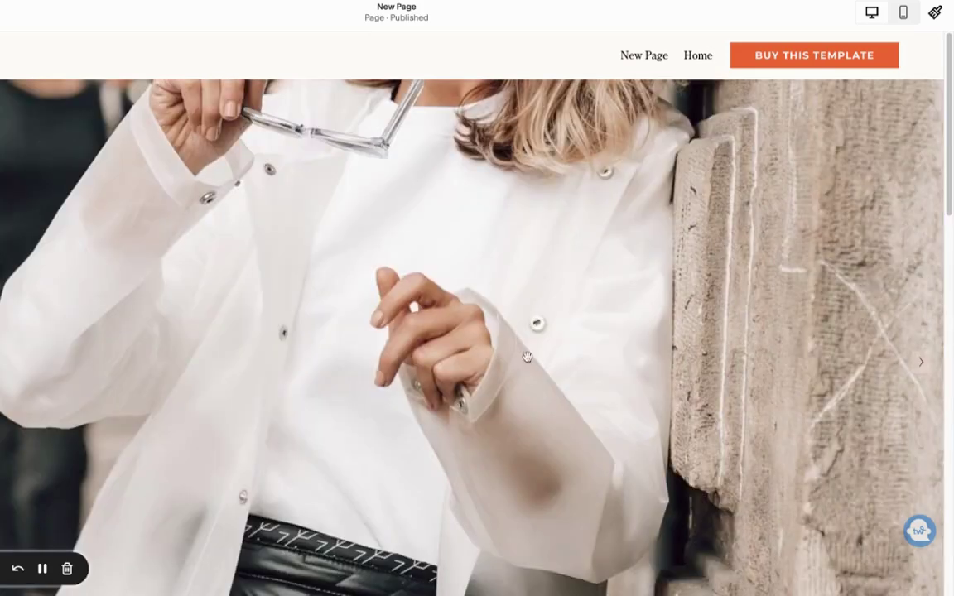
{"action": "mouse_move", "coordinate": [403, 113]}
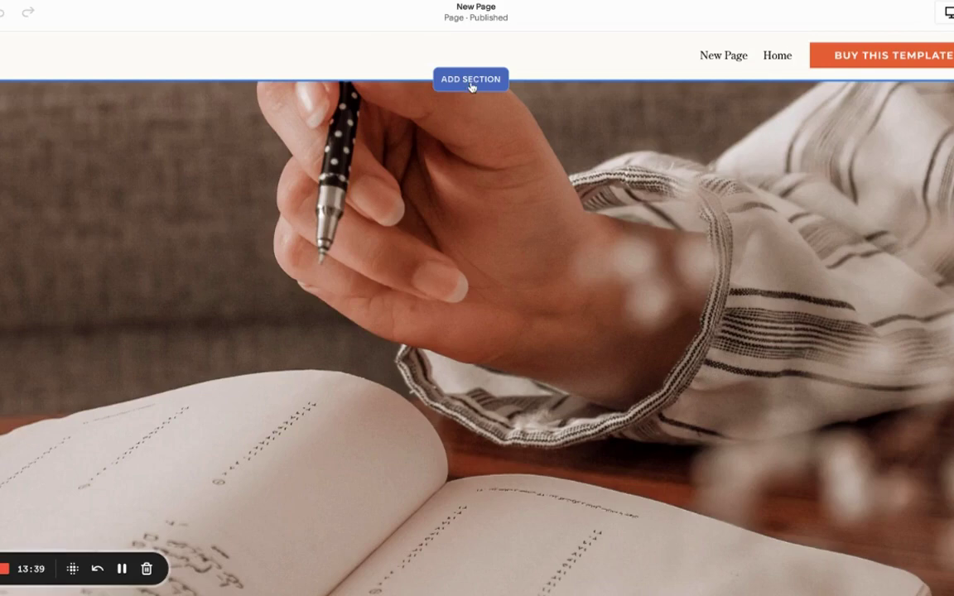
{"action": "left_click", "coordinate": [470, 79]}
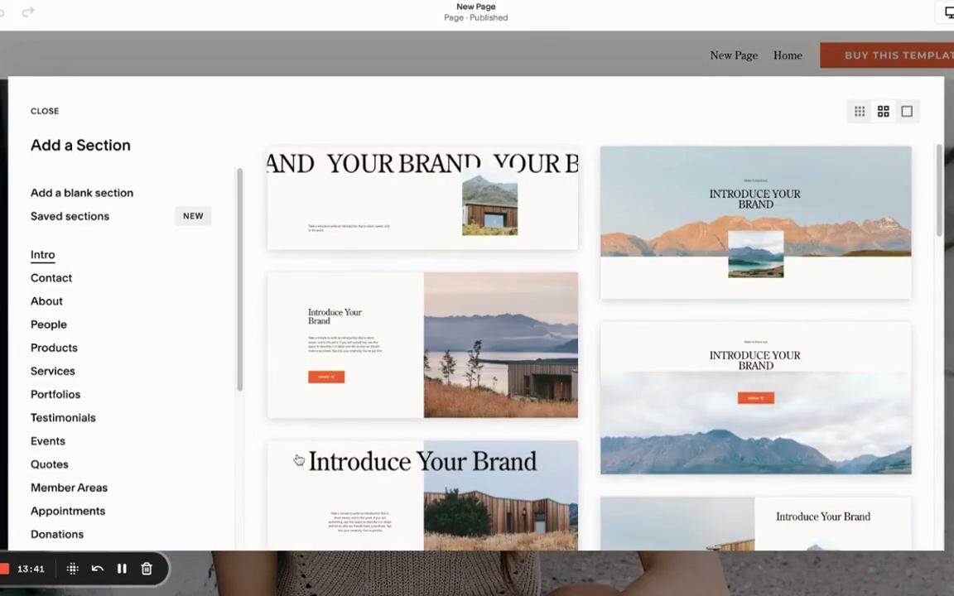
{"action": "scroll", "coordinate": [682, 358], "scroll_direction": "down", "scroll_amount": 6}
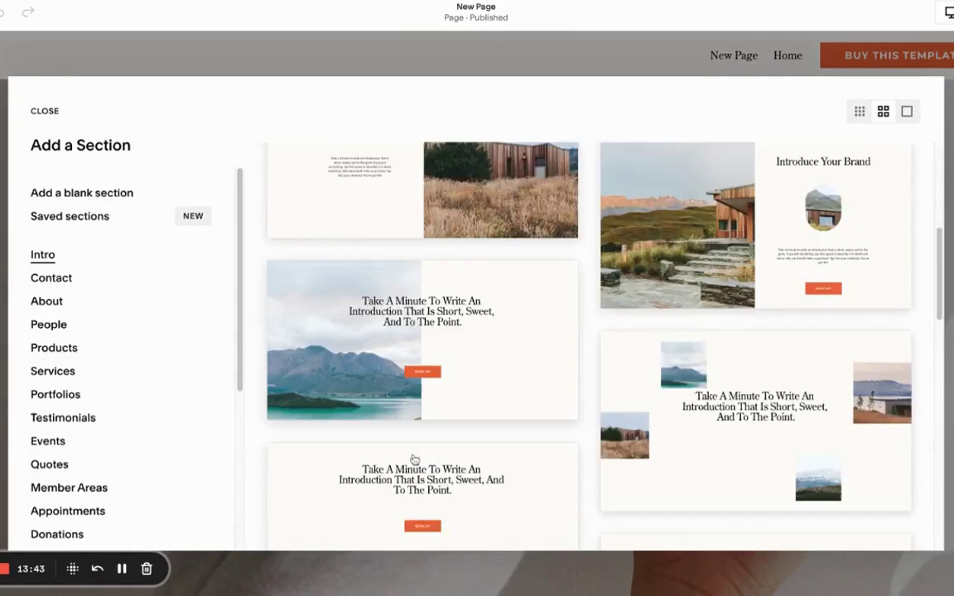
{"action": "scroll", "coordinate": [682, 357], "scroll_direction": "down", "scroll_amount": 8}
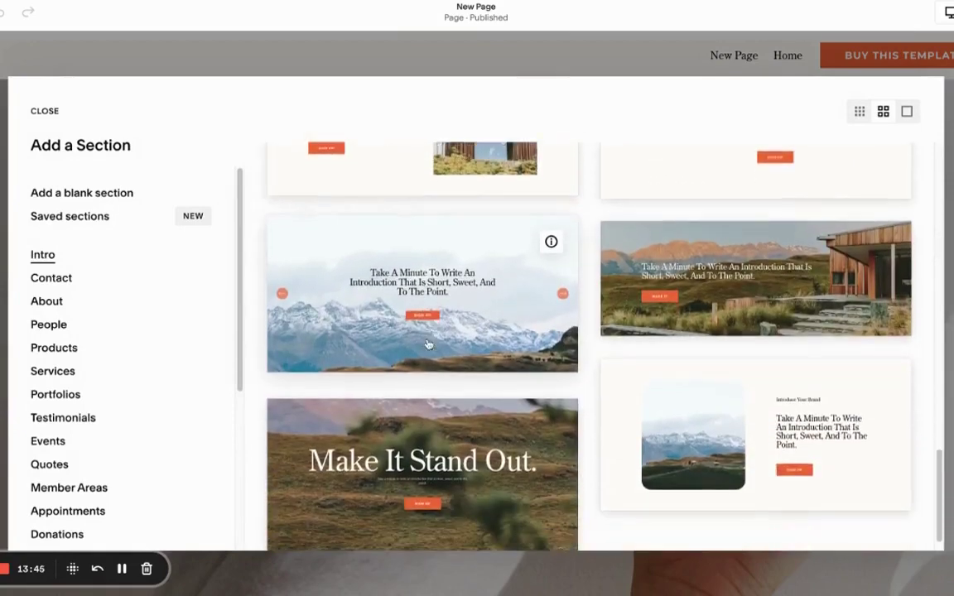
{"action": "left_click", "coordinate": [427, 252]}
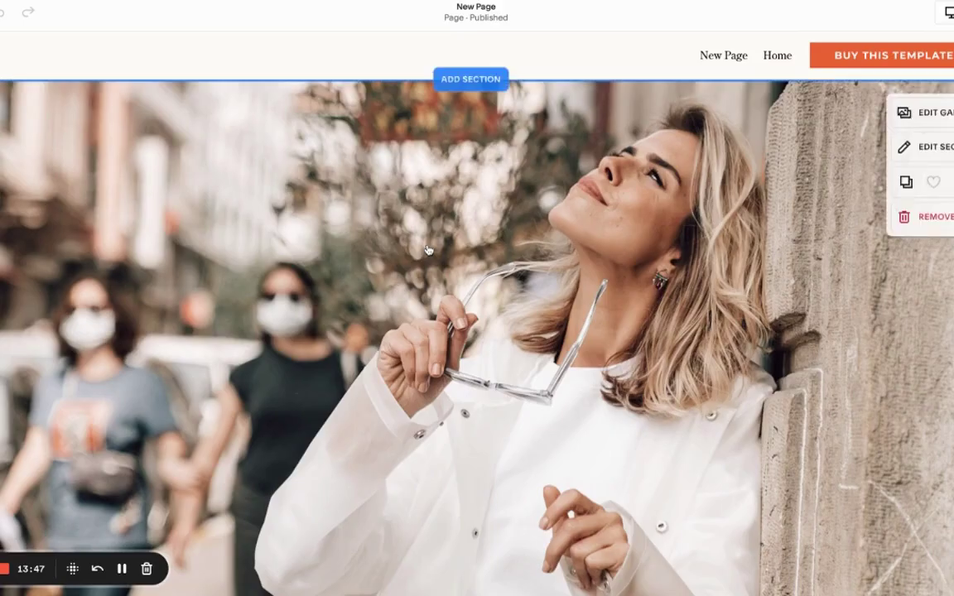
Scroll through the page, then advance the top banner to the orange-lit mountains slide.
{"action": "scroll", "coordinate": [427, 250], "scroll_direction": "down", "scroll_amount": 5}
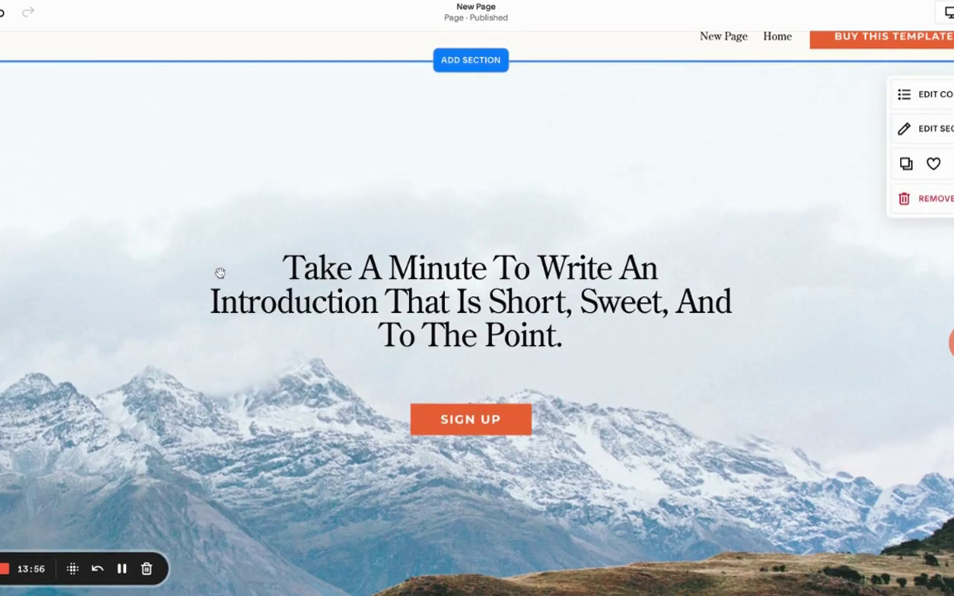
{"action": "scroll", "coordinate": [434, 409], "scroll_direction": "down", "scroll_amount": 3}
{"action": "scroll", "coordinate": [361, 340], "scroll_direction": "down", "scroll_amount": 2}
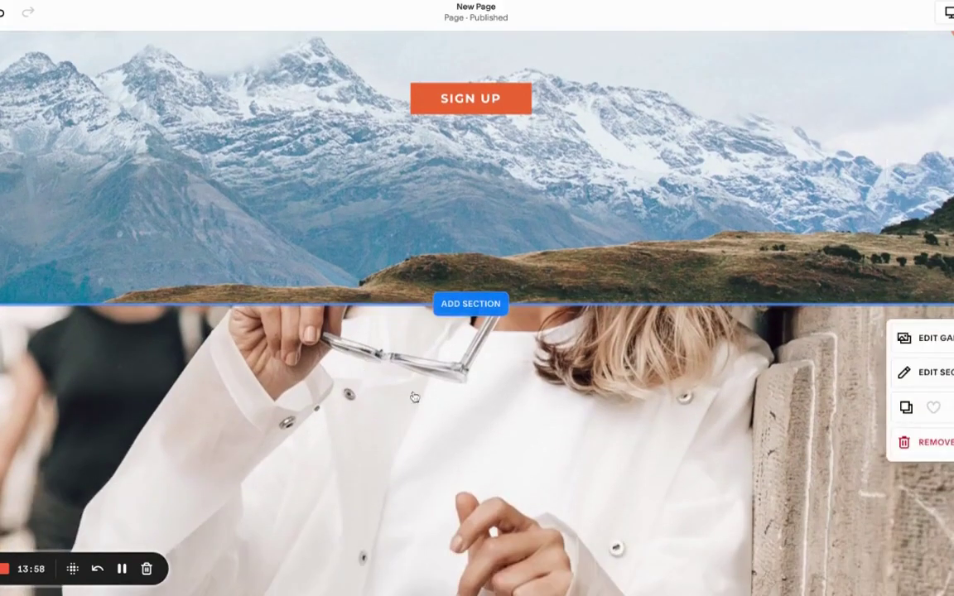
{"action": "scroll", "coordinate": [449, 415], "scroll_direction": "down", "scroll_amount": 4}
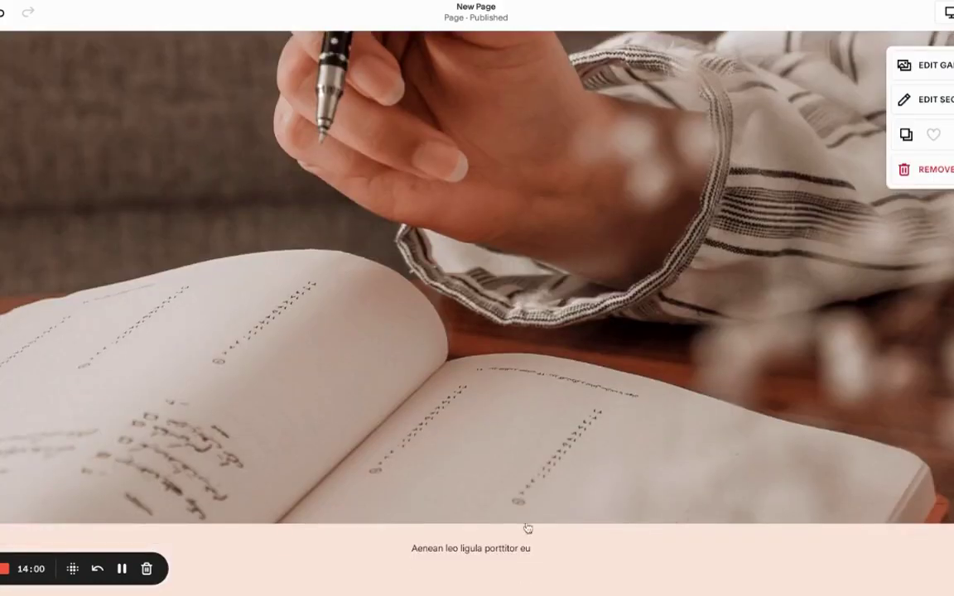
{"action": "scroll", "coordinate": [453, 492], "scroll_direction": "down", "scroll_amount": 2}
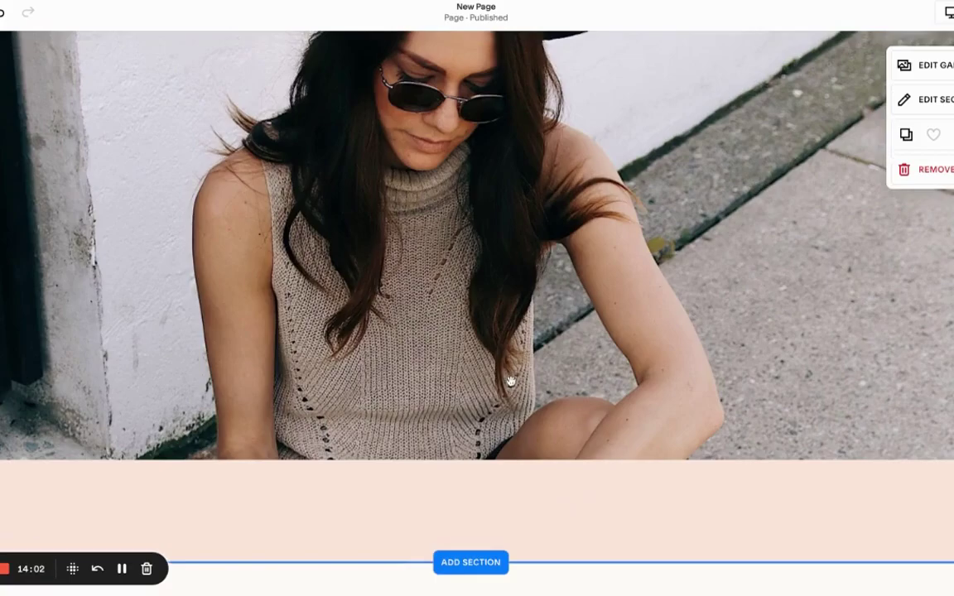
{"action": "scroll", "coordinate": [511, 381], "scroll_direction": "up", "scroll_amount": 1}
{"action": "scroll", "coordinate": [530, 480], "scroll_direction": "up", "scroll_amount": 15}
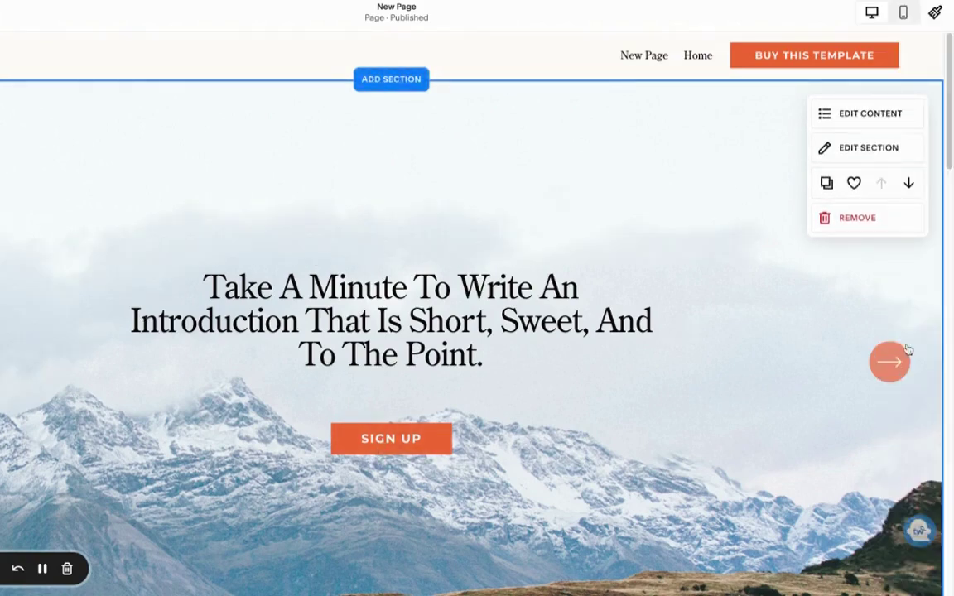
{"action": "left_click", "coordinate": [899, 365]}
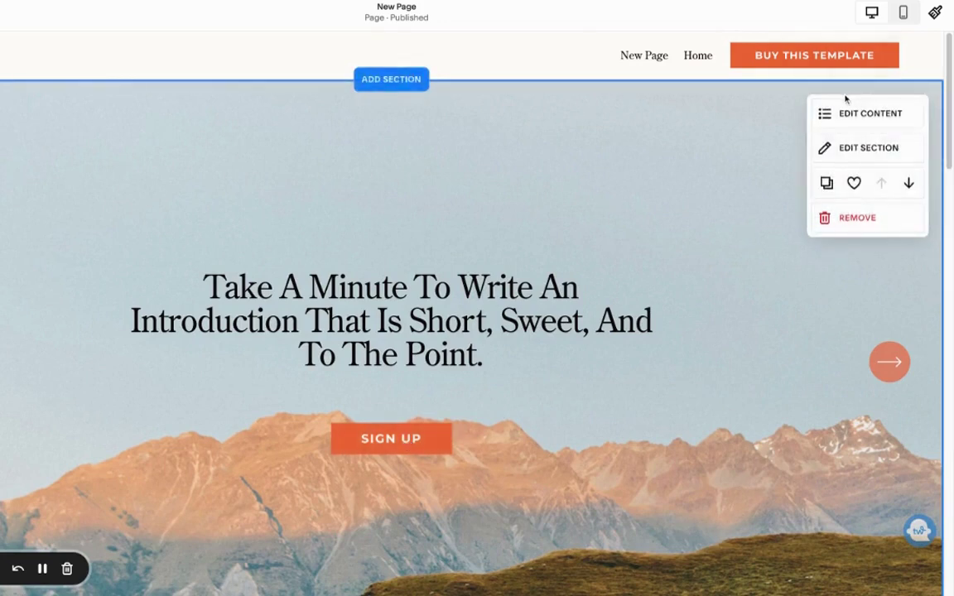
Turn on slide body text and a section title above the slideshow.
{"action": "left_click", "coordinate": [822, 123]}
{"action": "scroll", "coordinate": [464, 335], "scroll_direction": "down", "scroll_amount": 1}
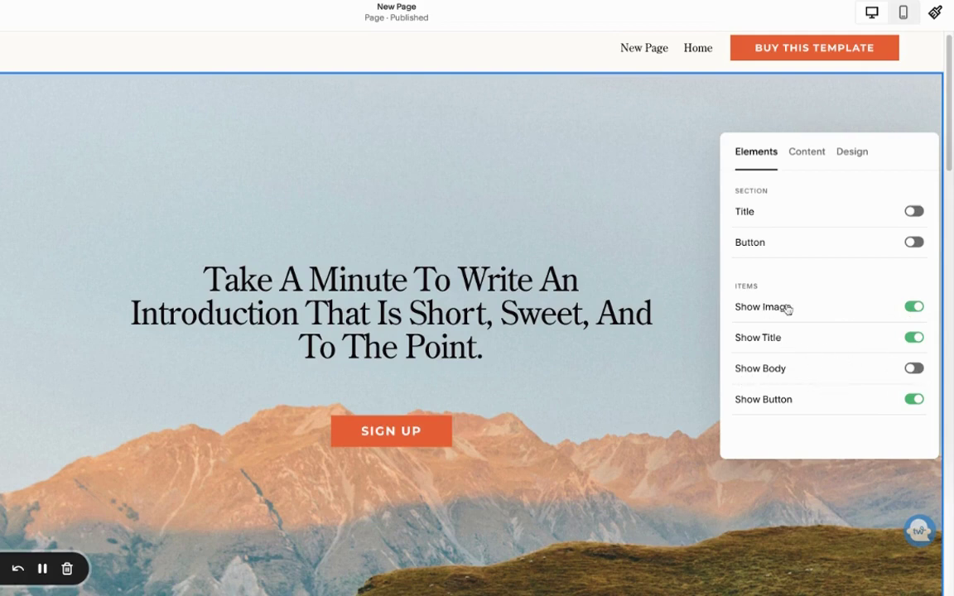
{"action": "left_click", "coordinate": [919, 370]}
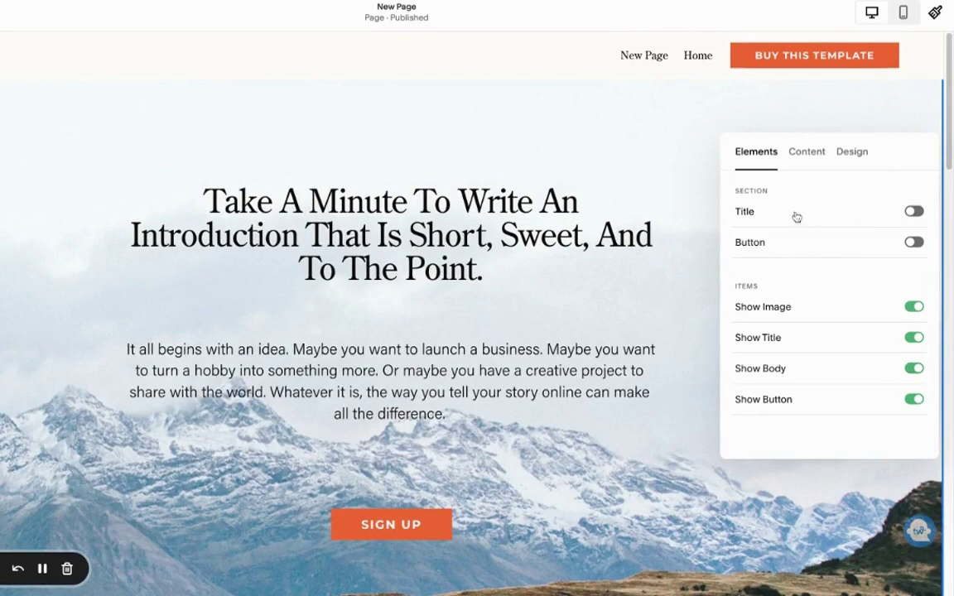
{"action": "left_click", "coordinate": [914, 212]}
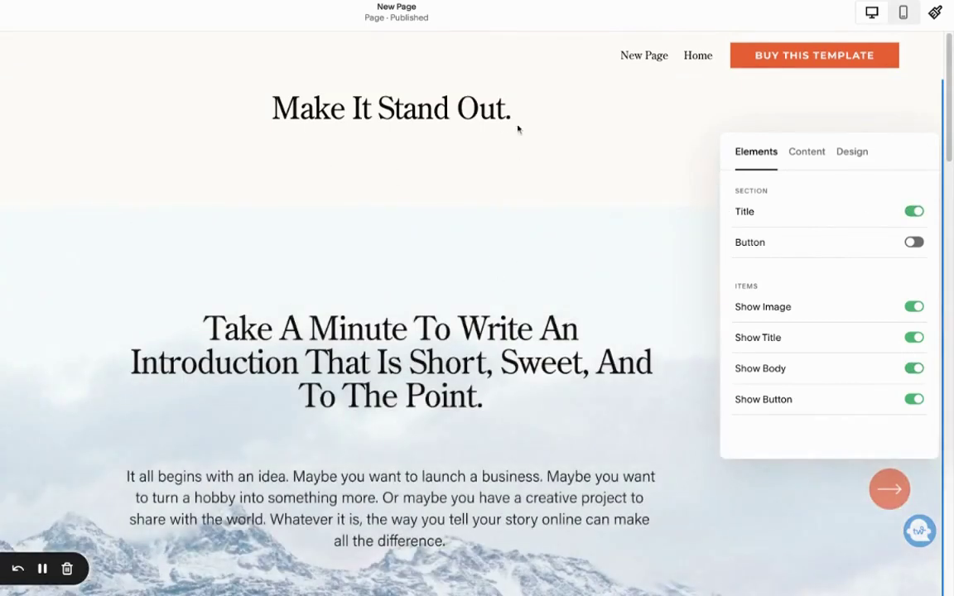
{"action": "scroll", "coordinate": [344, 240], "scroll_direction": "down", "scroll_amount": 3}
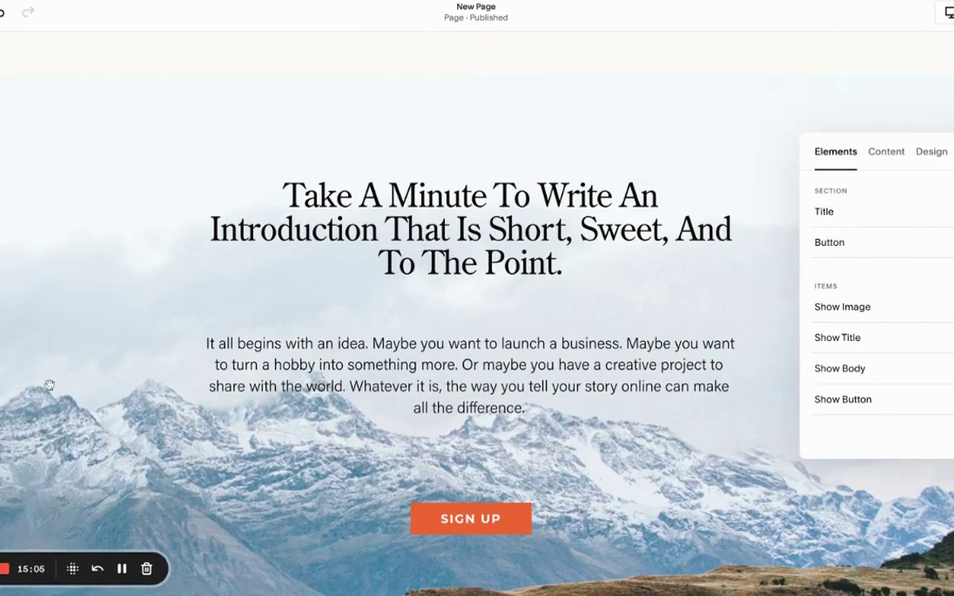
{"action": "scroll", "coordinate": [0, 364], "scroll_direction": "up", "scroll_amount": 2}
{"action": "left_click", "coordinate": [575, 99]}
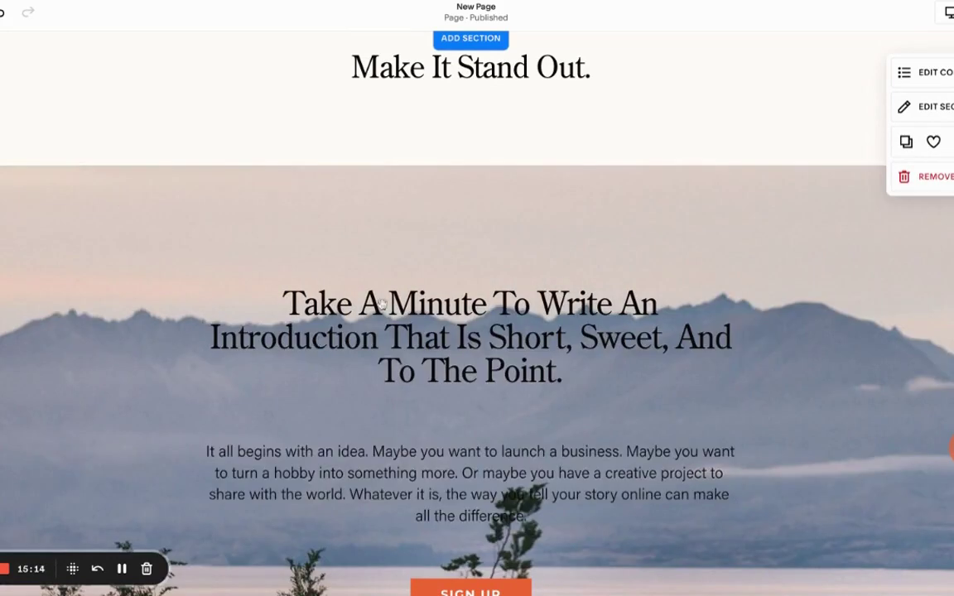
Add a section button below the slides.
{"action": "left_click", "coordinate": [925, 73]}
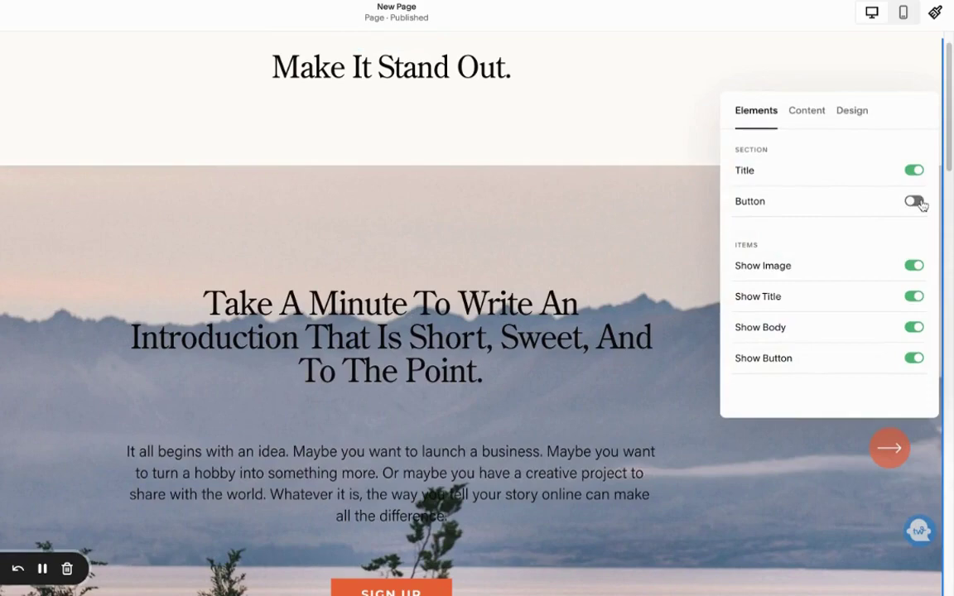
{"action": "left_click", "coordinate": [913, 201]}
{"action": "scroll", "coordinate": [335, 399], "scroll_direction": "down", "scroll_amount": 5}
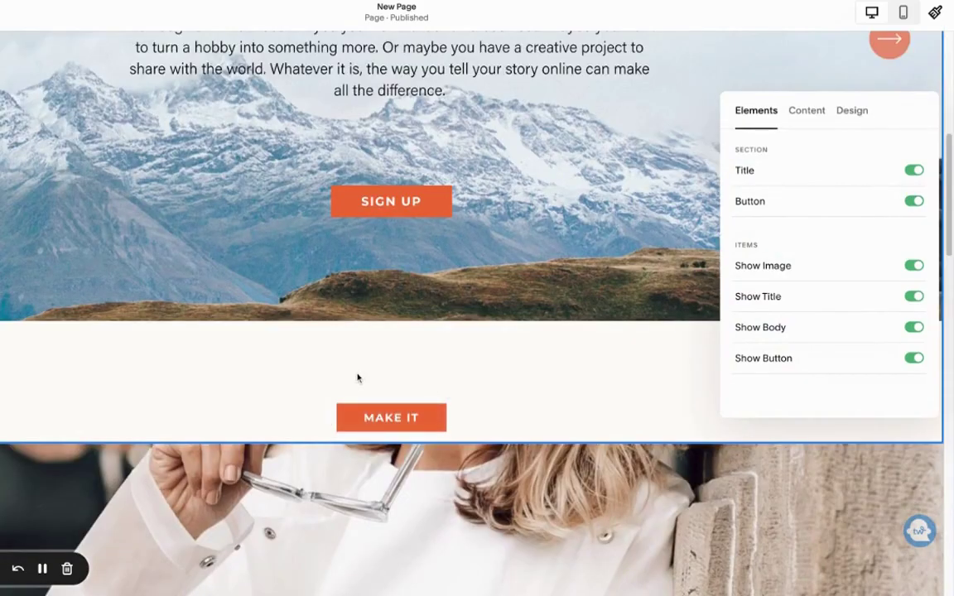
{"action": "scroll", "coordinate": [317, 333], "scroll_direction": "up", "scroll_amount": 2}
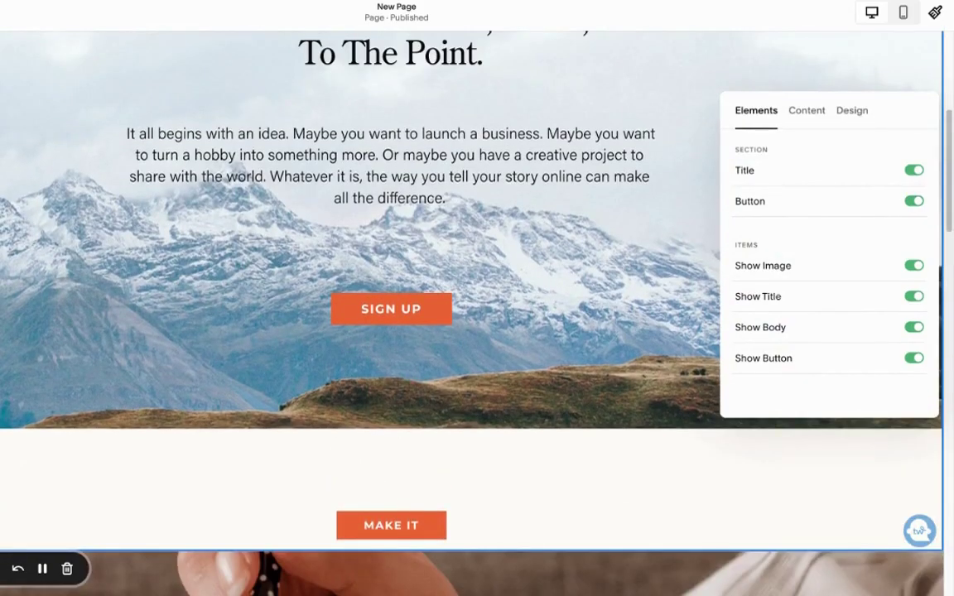
{"action": "key", "text": "Escape"}
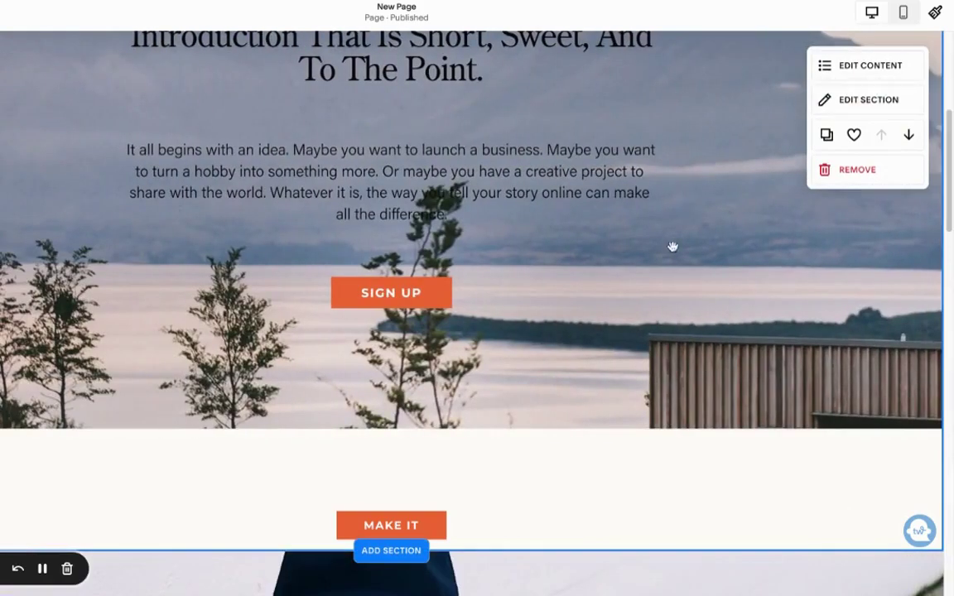
{"action": "scroll", "coordinate": [672, 247], "scroll_direction": "up", "scroll_amount": 5}
Hide the section title, the body paragraph and the button on every slide.
{"action": "left_click", "coordinate": [826, 73]}
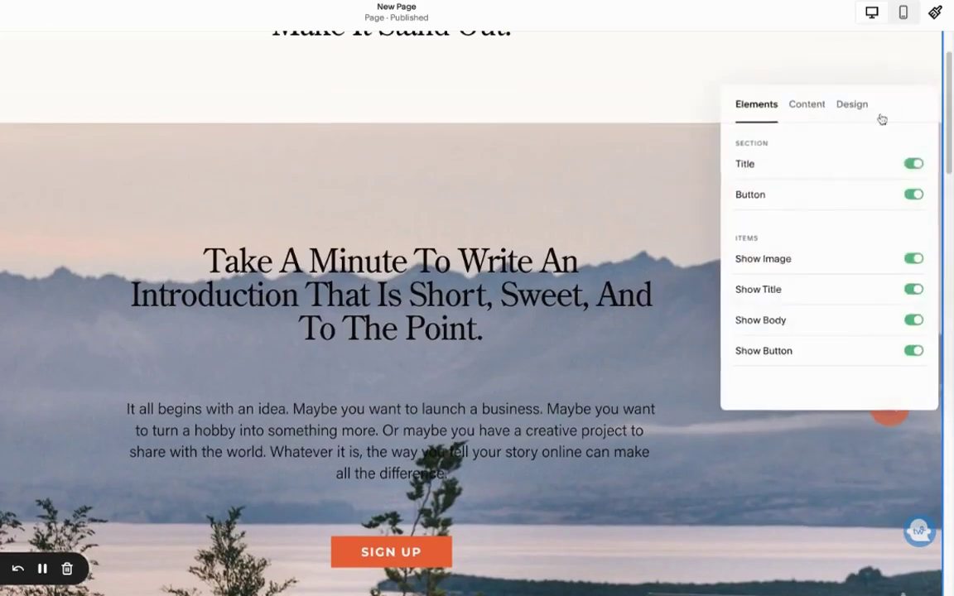
{"action": "left_click", "coordinate": [913, 163]}
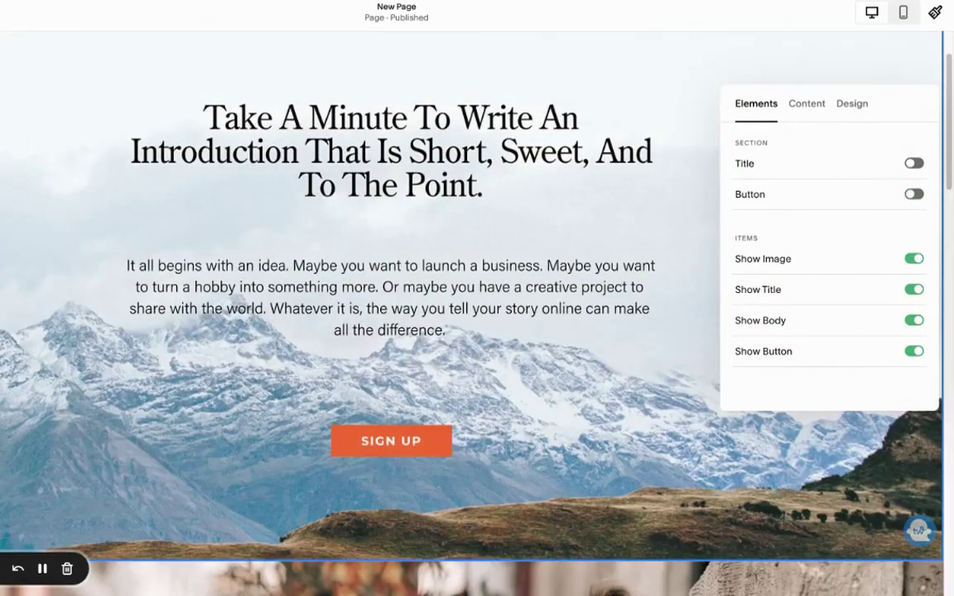
{"action": "left_click", "coordinate": [914, 321]}
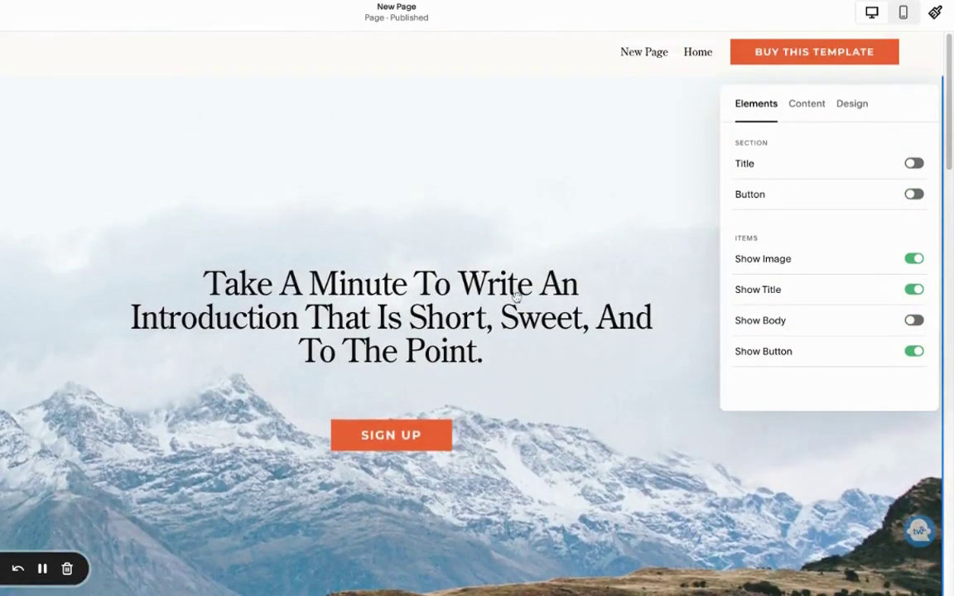
{"action": "left_click", "coordinate": [911, 353]}
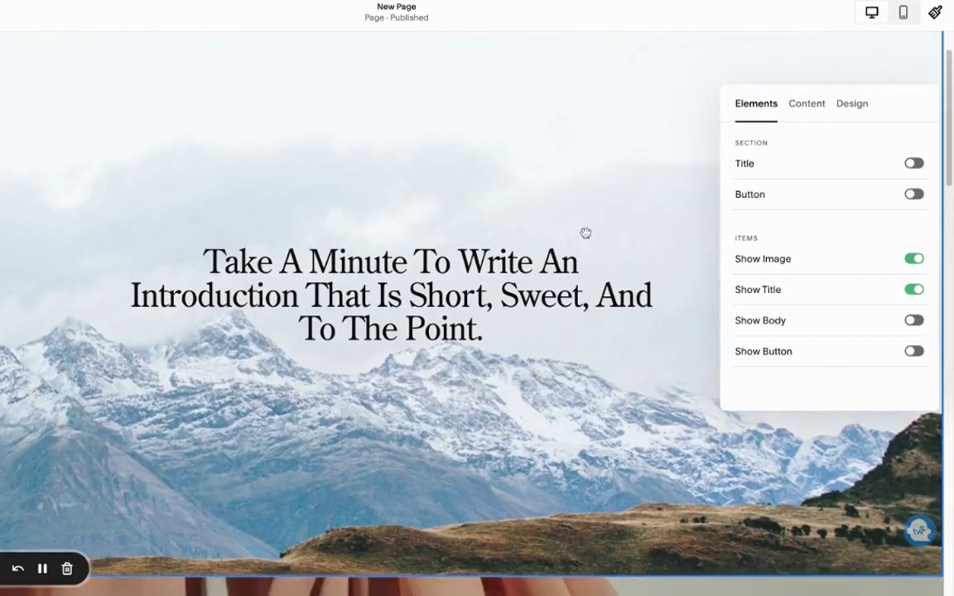
Replace the first slide's mountain image with the woman-in-hat photo from the library.
{"action": "left_click", "coordinate": [808, 105]}
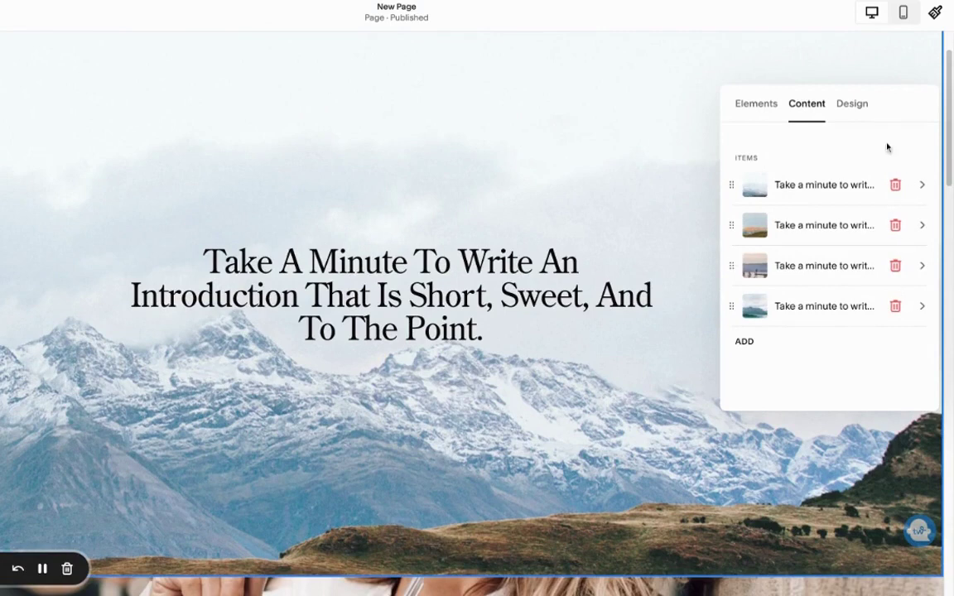
{"action": "left_click", "coordinate": [844, 187]}
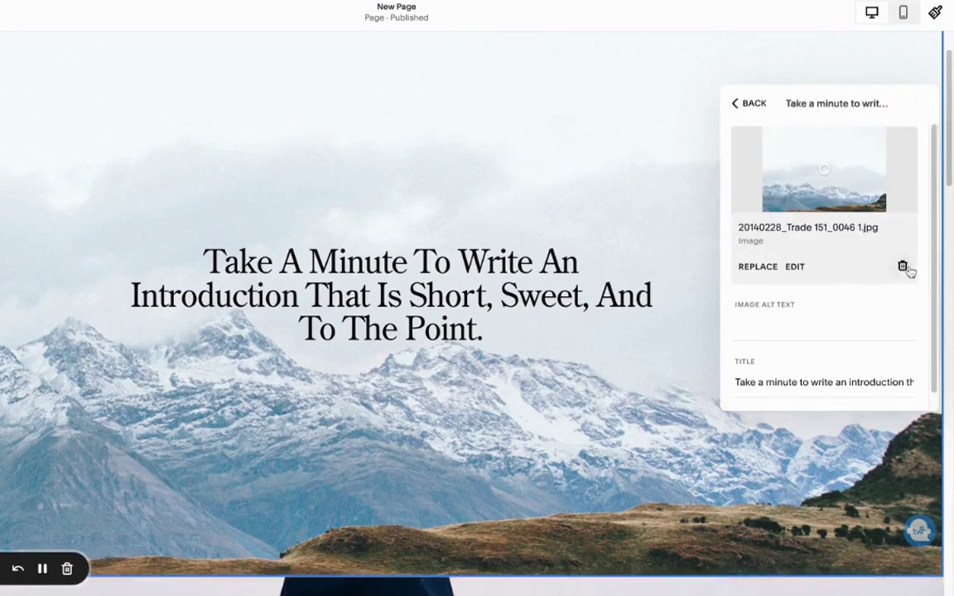
{"action": "left_click", "coordinate": [904, 267]}
{"action": "left_click", "coordinate": [830, 153]}
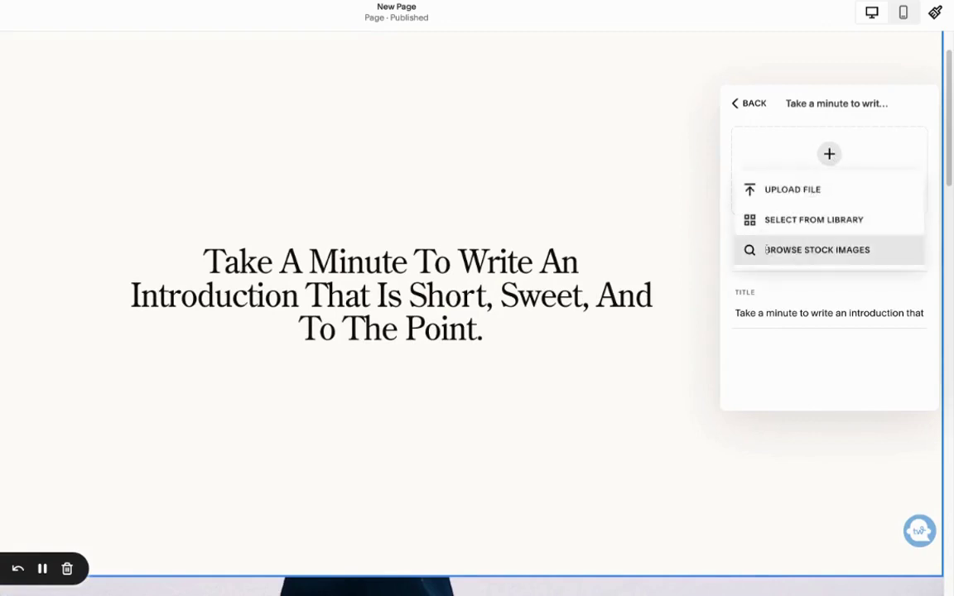
{"action": "left_click", "coordinate": [845, 220]}
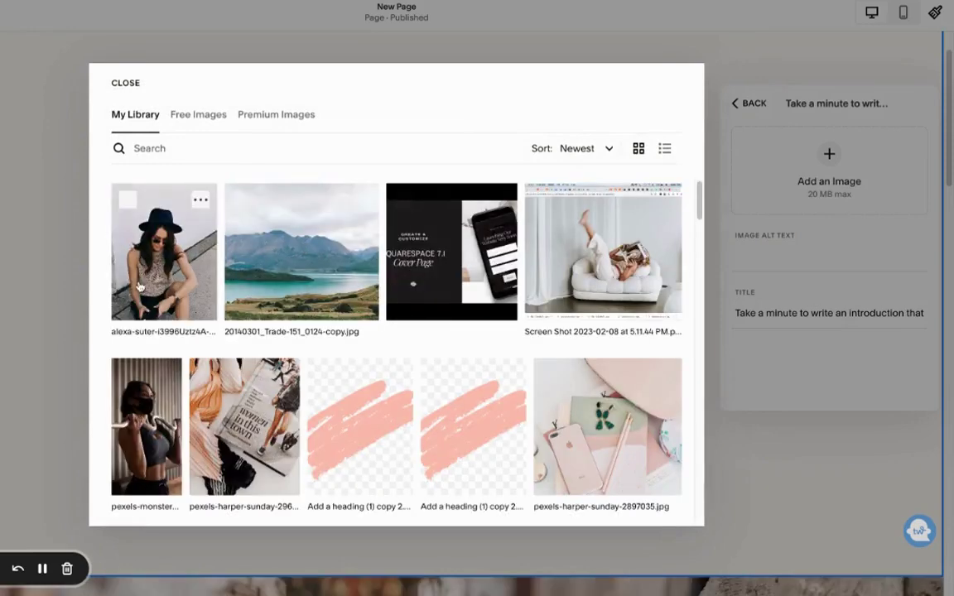
{"action": "left_click", "coordinate": [139, 286]}
{"action": "left_click", "coordinate": [667, 505]}
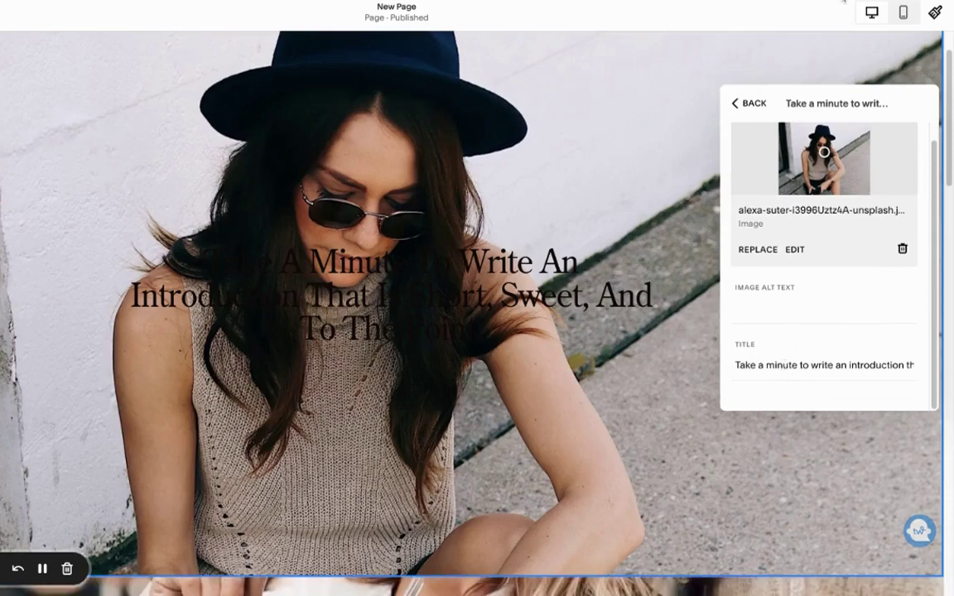
Retitle the first slide 'Proin faucibus arcu quis ante', repeated twice.
{"action": "triple_click", "coordinate": [780, 364]}
{"action": "key", "text": "BackSpace"}
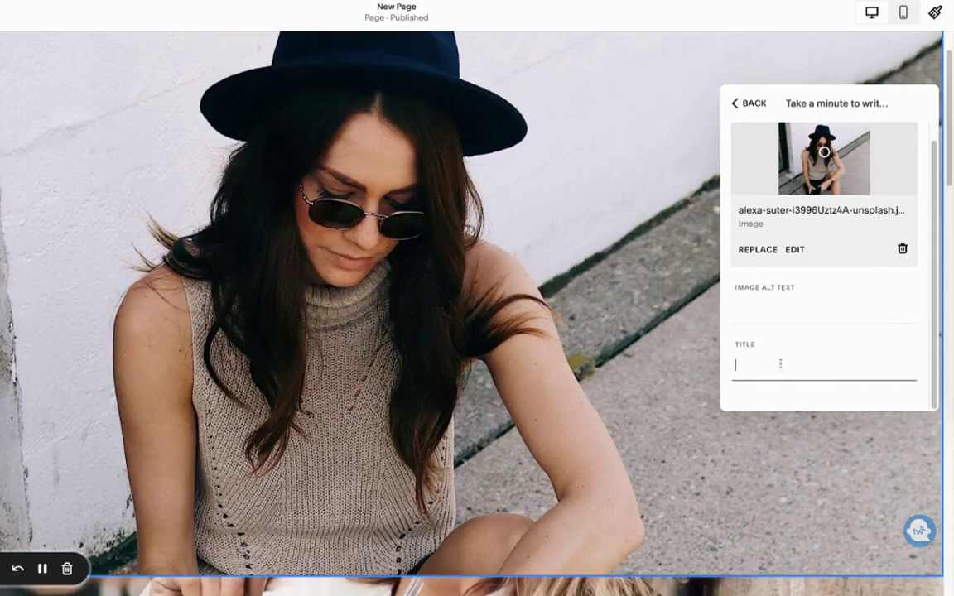
{"action": "type", "text": "Proin faucibus arcu quis ante"}
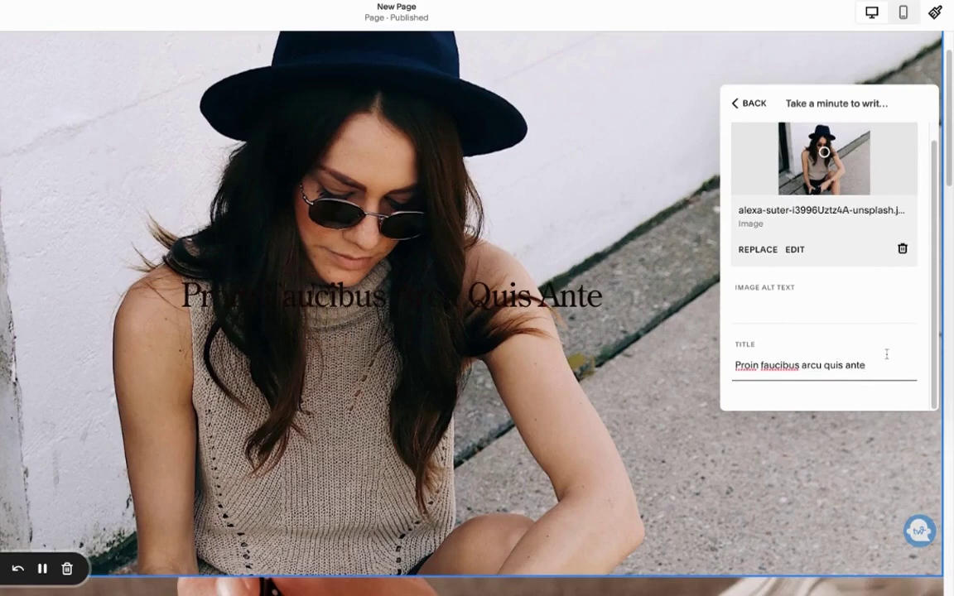
{"action": "type", "text": "Proin faucibus arcu quis ante"}
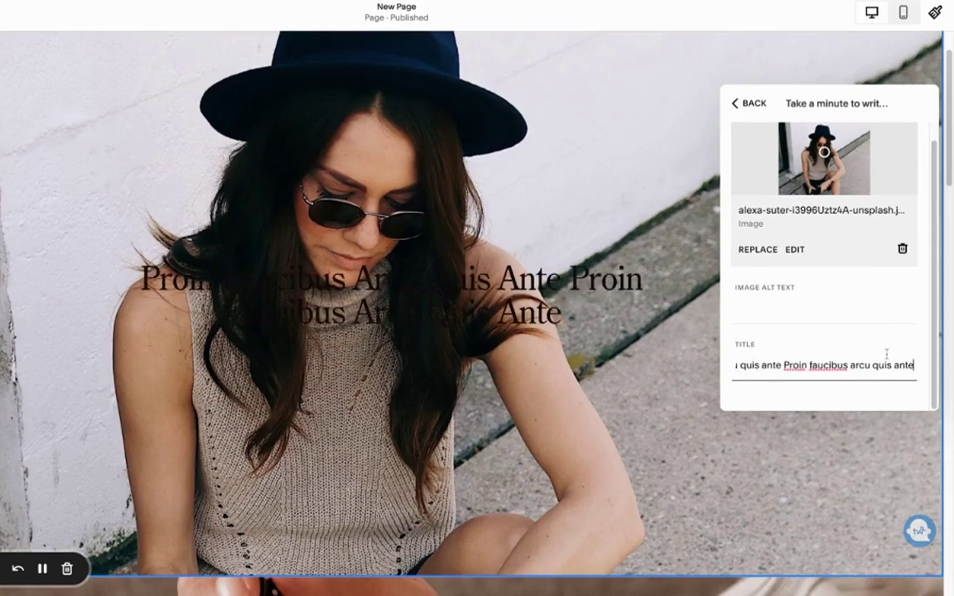
Delete the fourth slide and add a blank New List Item slide.
{"action": "left_click", "coordinate": [740, 102]}
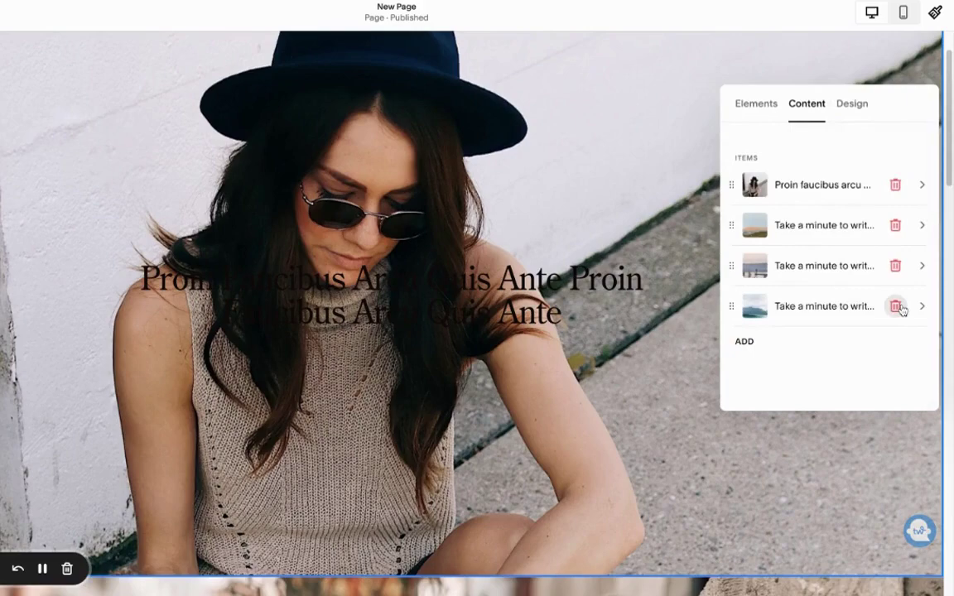
{"action": "left_click", "coordinate": [895, 306]}
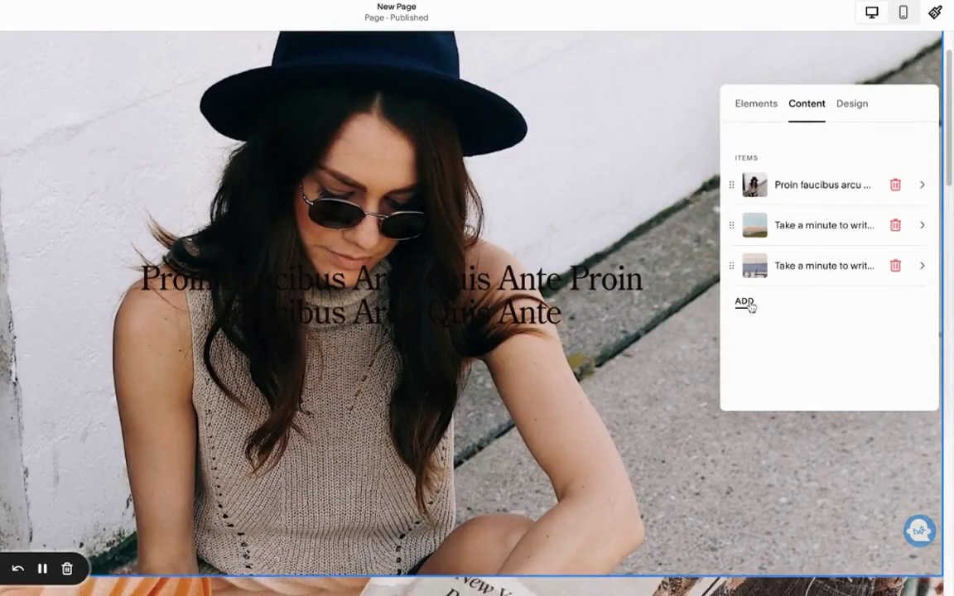
{"action": "left_click", "coordinate": [744, 301]}
{"action": "left_click", "coordinate": [818, 306]}
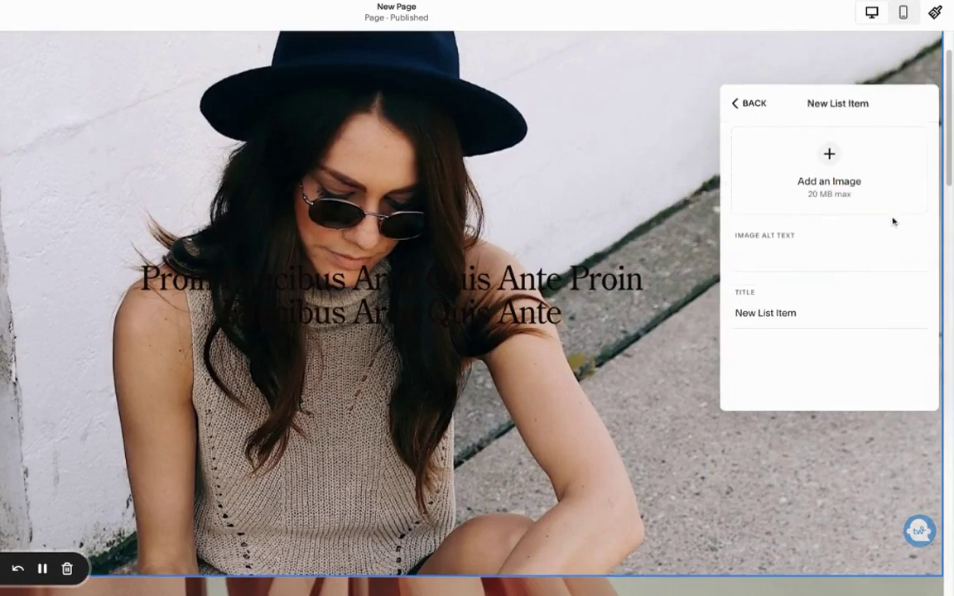
{"action": "left_click", "coordinate": [739, 105]}
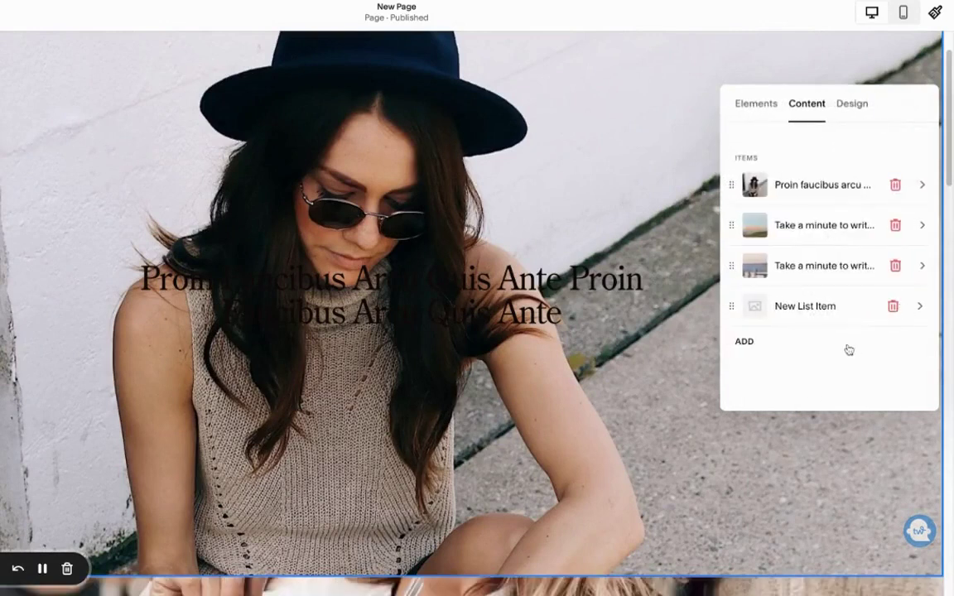
Drag the first slide photo's focal point down onto the woman's torso and hands.
{"action": "left_click", "coordinate": [861, 111]}
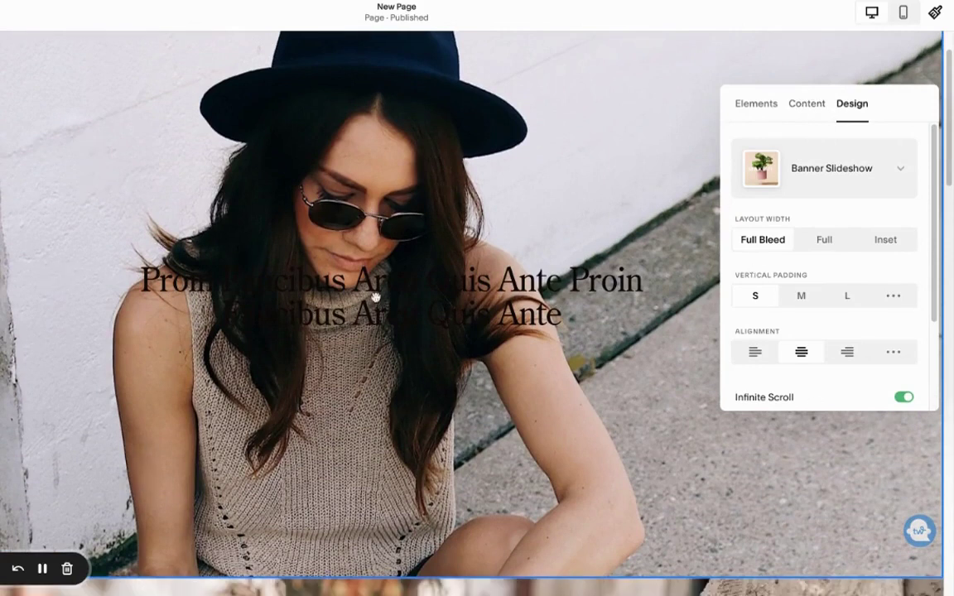
{"action": "left_click", "coordinate": [806, 103]}
{"action": "left_click", "coordinate": [825, 169]}
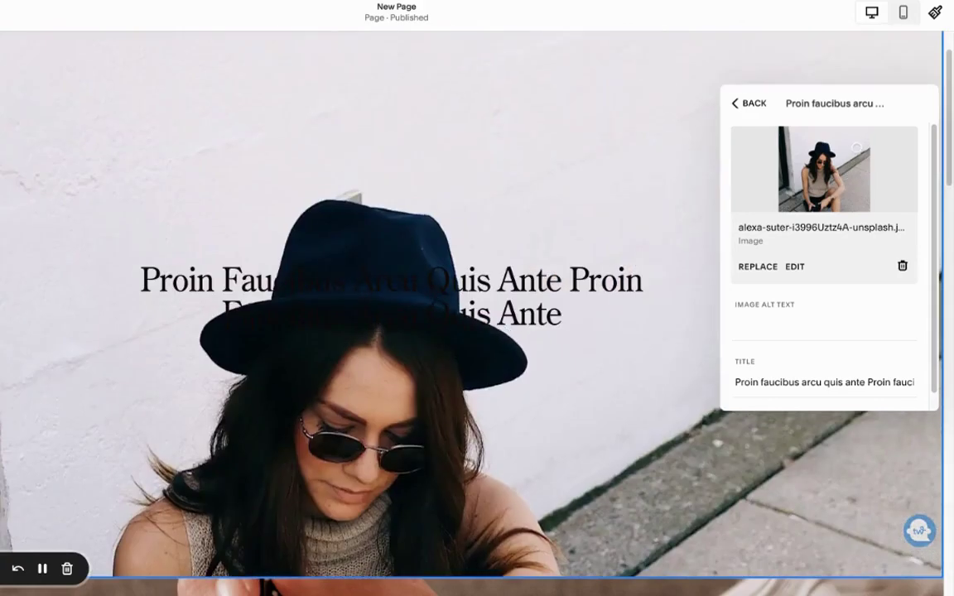
{"action": "left_click_drag", "start_coordinate": [857, 148], "coordinate": [796, 144]}
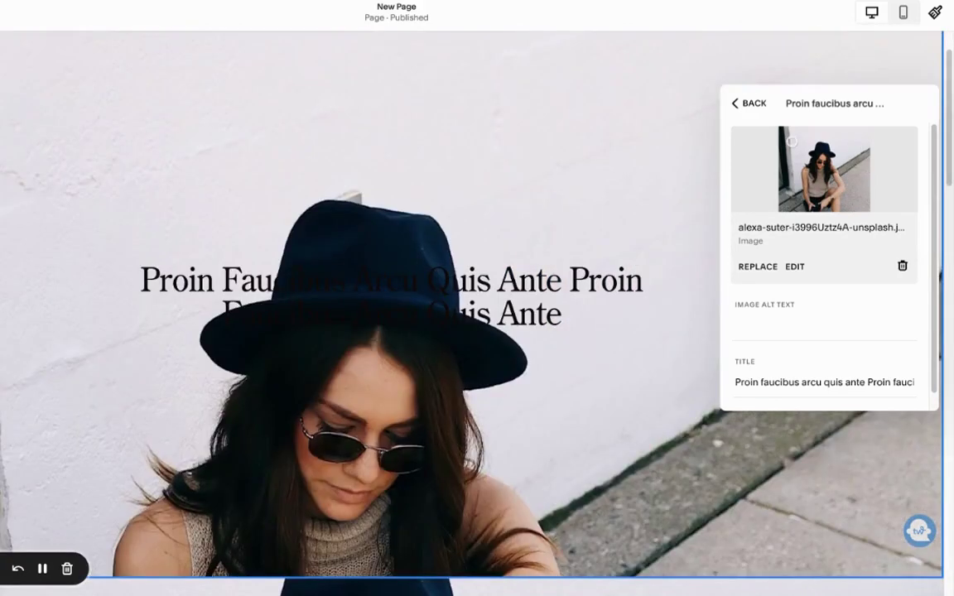
{"action": "left_click_drag", "start_coordinate": [862, 143], "coordinate": [858, 204]}
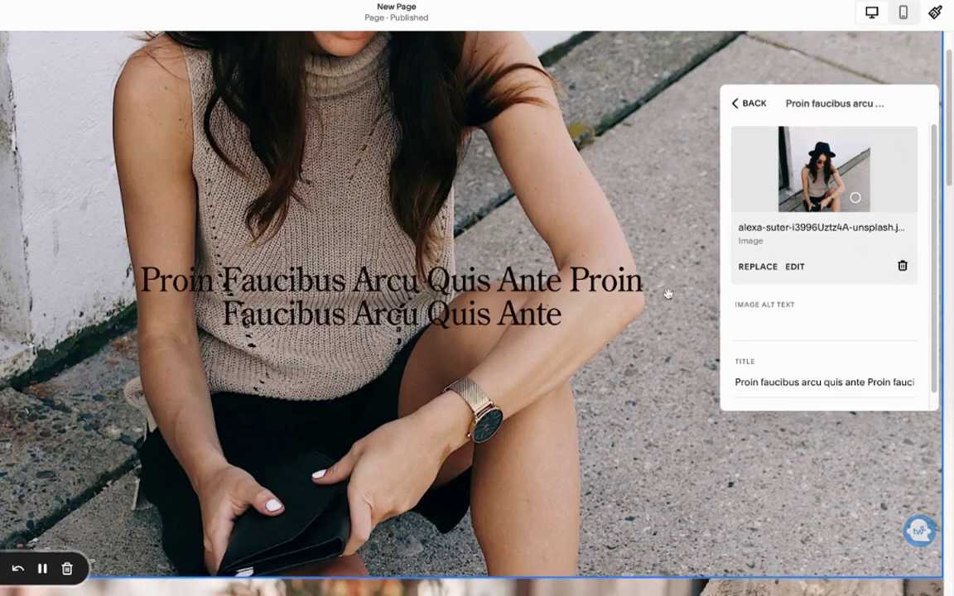
{"action": "scroll", "coordinate": [667, 294], "scroll_direction": "down", "scroll_amount": 2}
{"action": "scroll", "coordinate": [145, 165], "scroll_direction": "up", "scroll_amount": 1}
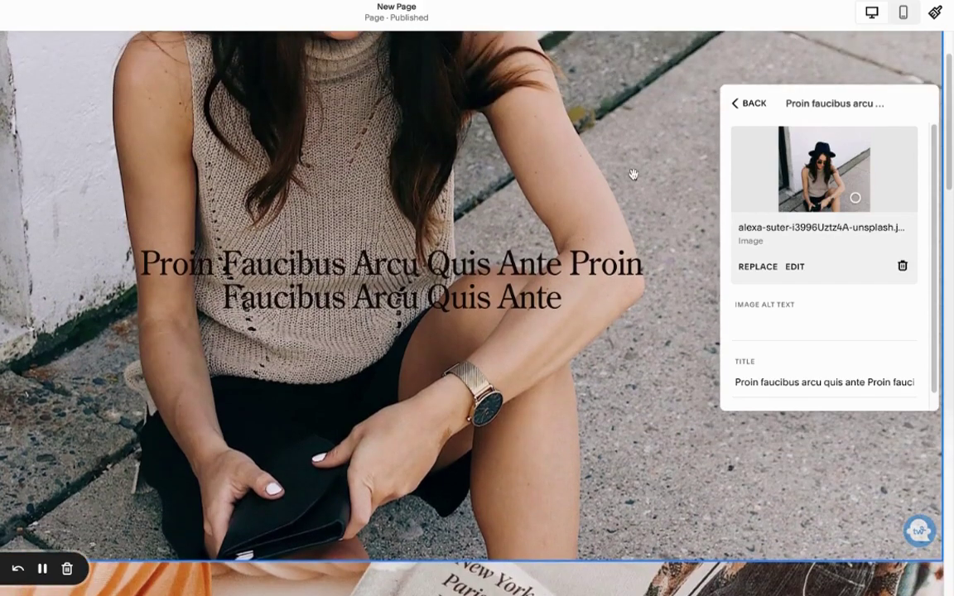
Try the Full and Inset layout widths for the banner.
{"action": "left_click", "coordinate": [750, 105]}
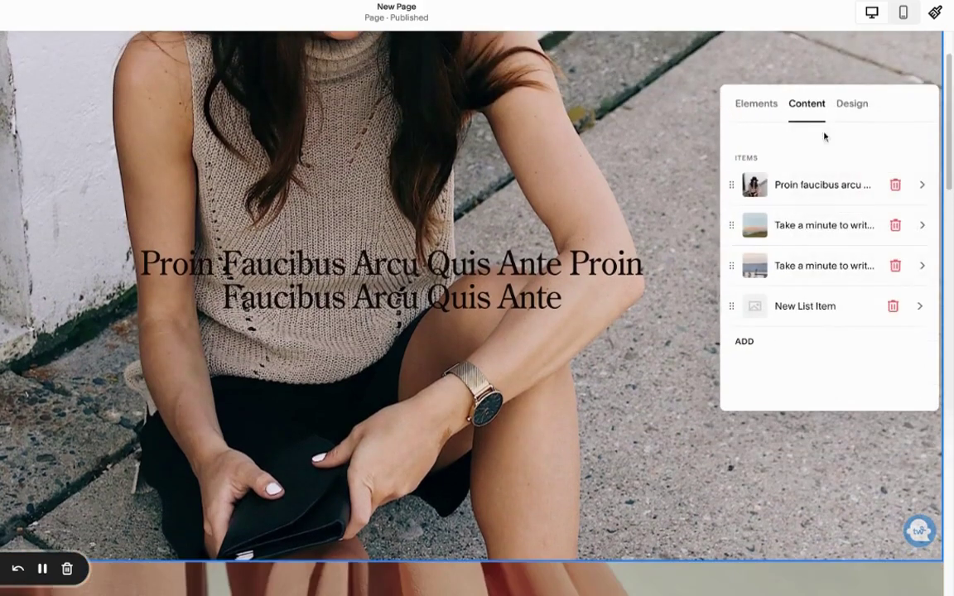
{"action": "left_click", "coordinate": [858, 108]}
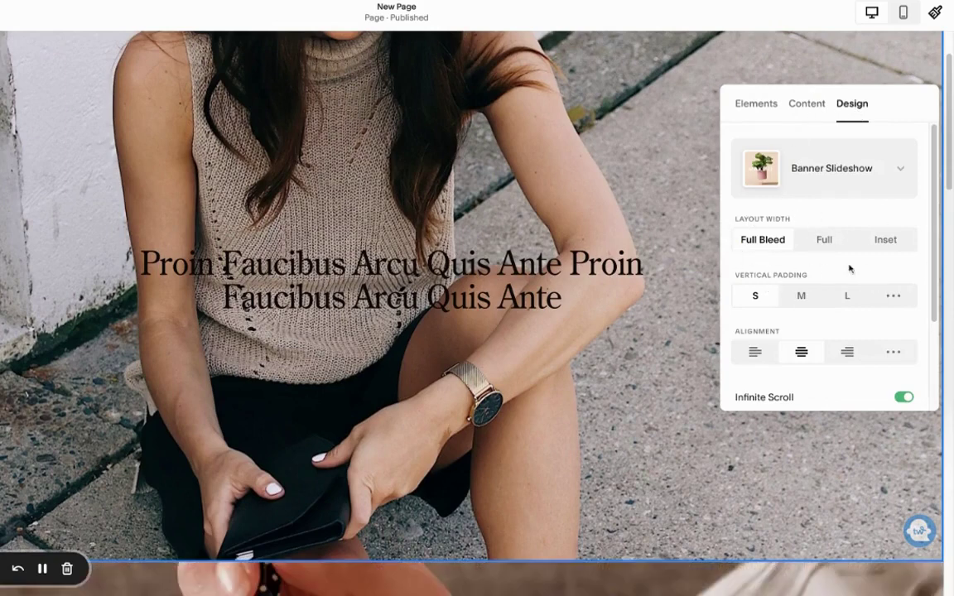
{"action": "scroll", "coordinate": [500, 245], "scroll_direction": "up", "scroll_amount": 1}
{"action": "scroll", "coordinate": [602, 165], "scroll_direction": "down", "scroll_amount": 2}
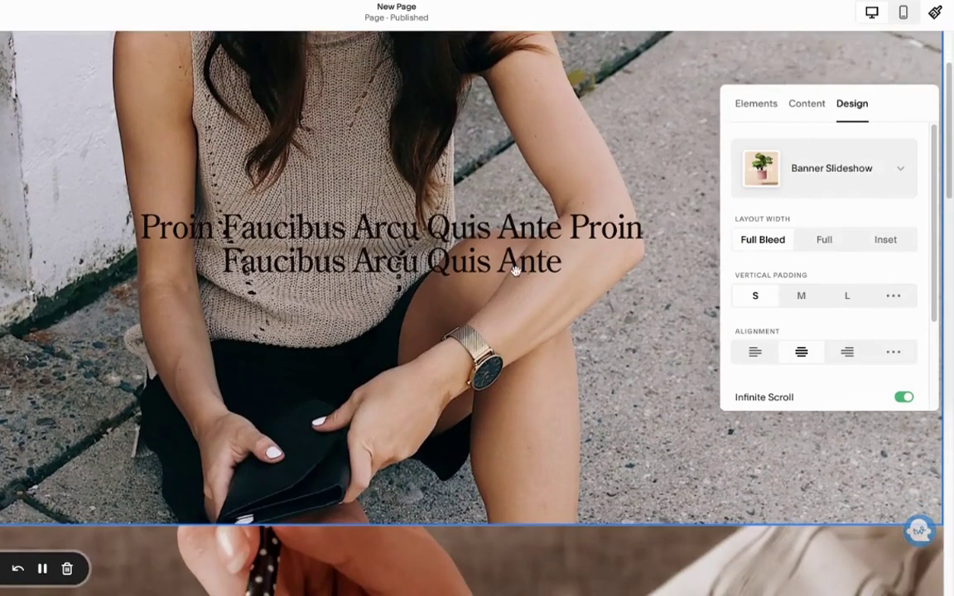
{"action": "scroll", "coordinate": [465, 244], "scroll_direction": "up", "scroll_amount": 1}
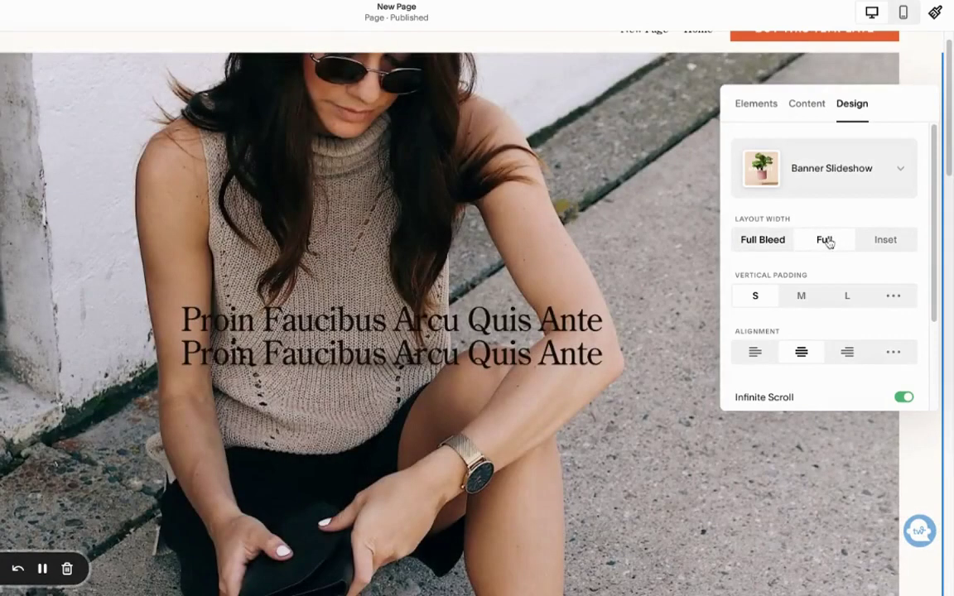
{"action": "left_click", "coordinate": [826, 241]}
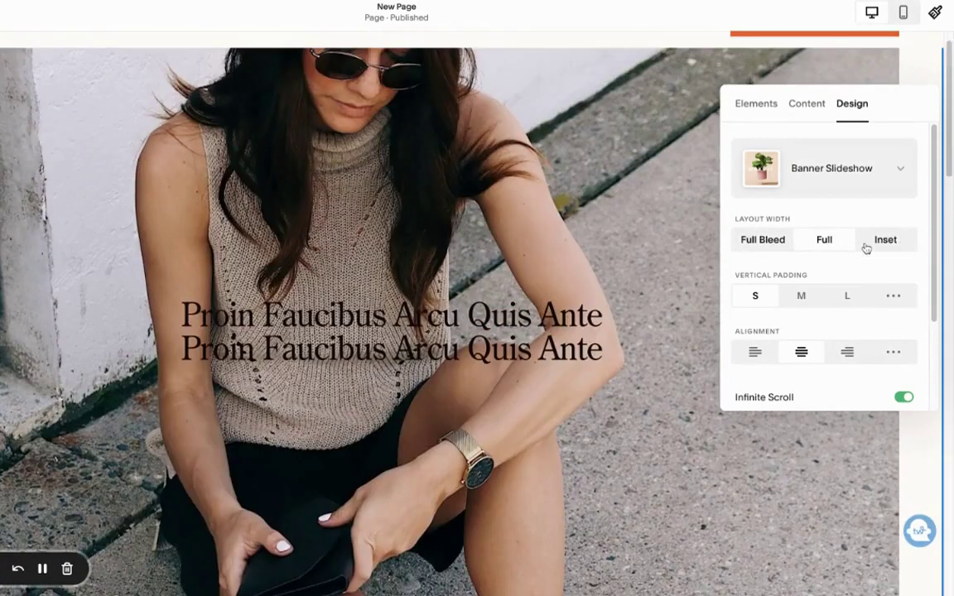
{"action": "left_click", "coordinate": [865, 248]}
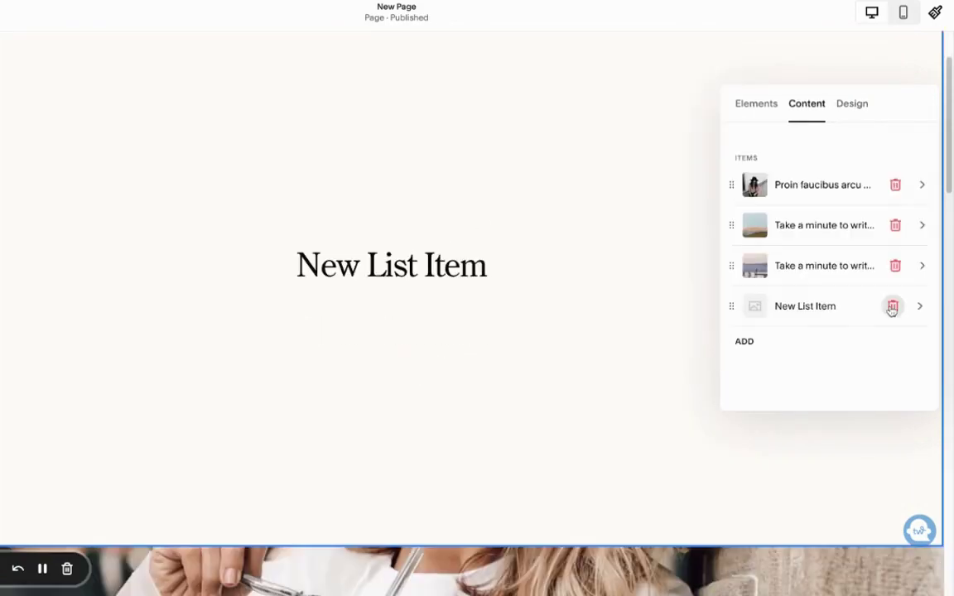
Delete the empty New List Item slide and set the banner back to Full Bleed.
{"action": "left_click", "coordinate": [893, 306]}
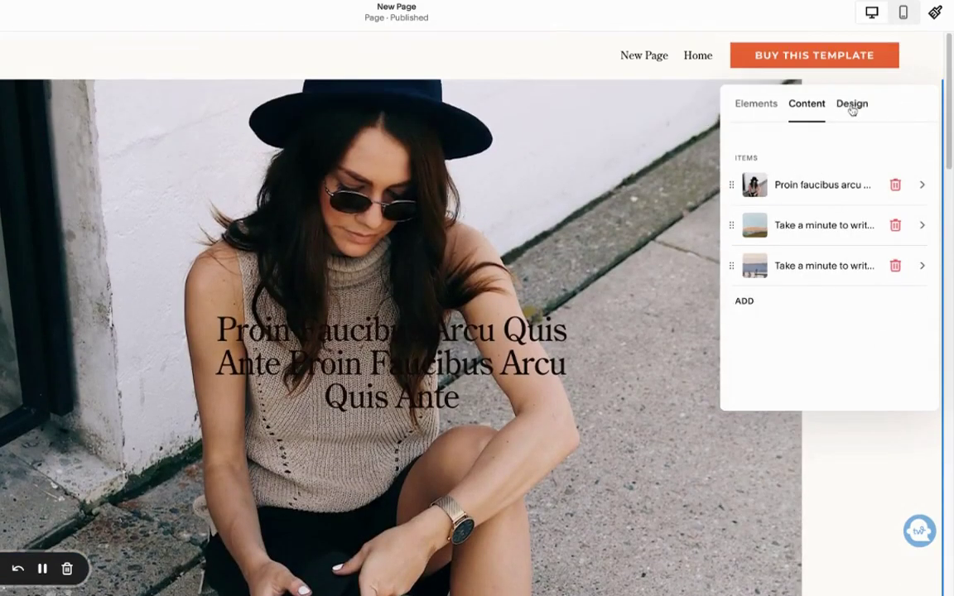
{"action": "left_click", "coordinate": [852, 105]}
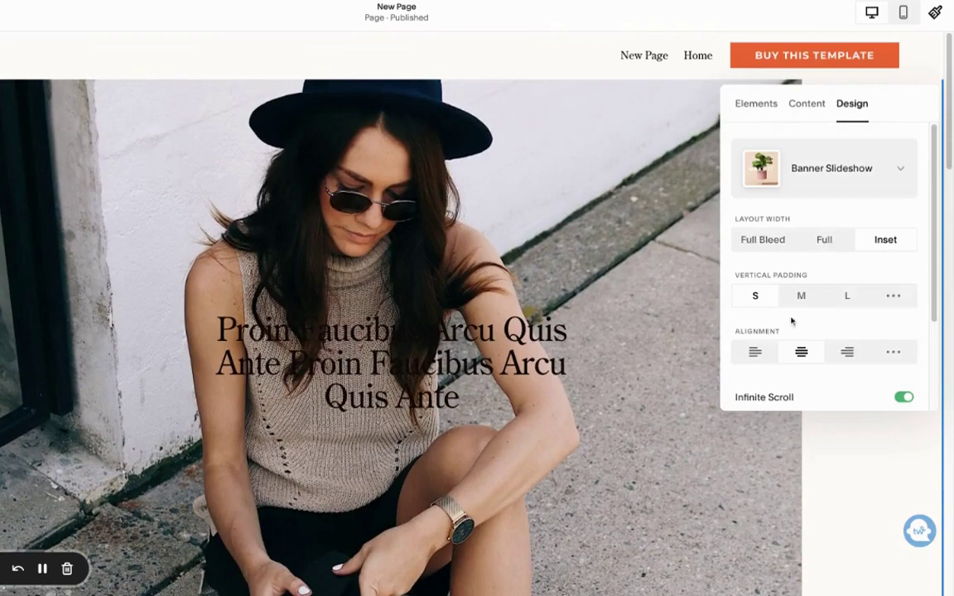
{"action": "left_click", "coordinate": [764, 240]}
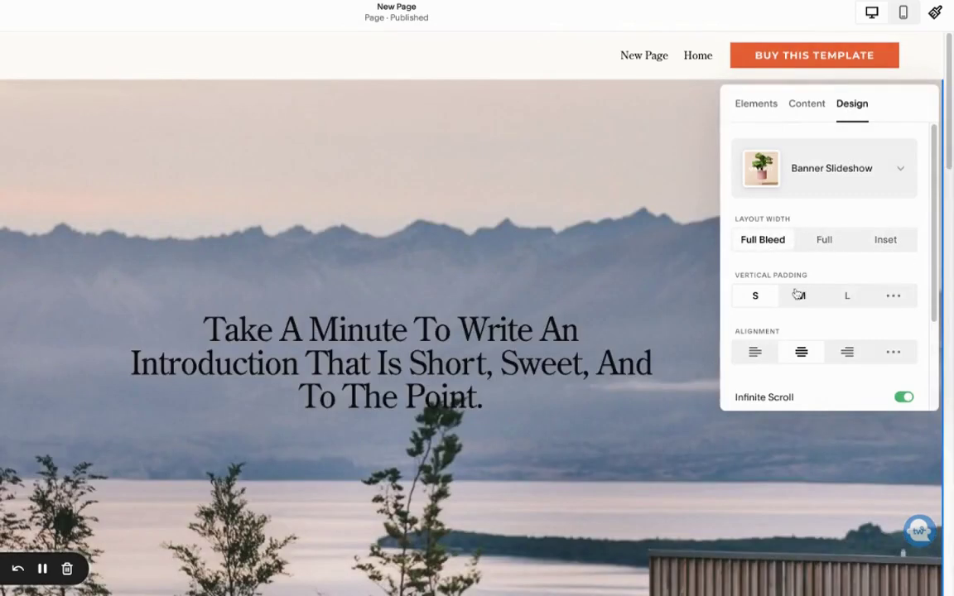
{"action": "scroll", "coordinate": [798, 295], "scroll_direction": "down", "scroll_amount": 1}
{"action": "scroll", "coordinate": [571, 347], "scroll_direction": "down", "scroll_amount": 1}
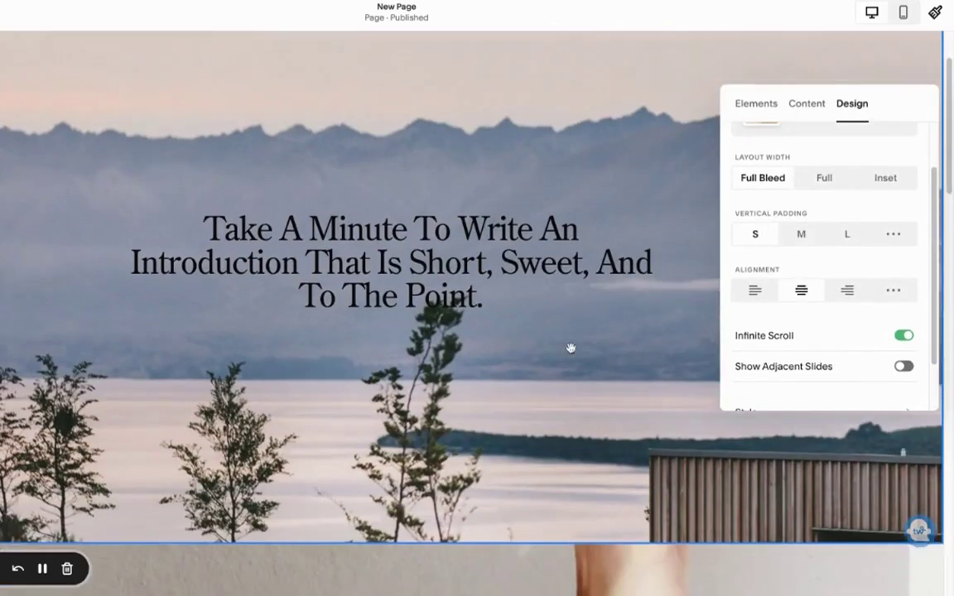
{"action": "scroll", "coordinate": [571, 348], "scroll_direction": "up", "scroll_amount": 1}
{"action": "scroll", "coordinate": [588, 252], "scroll_direction": "up", "scroll_amount": 1}
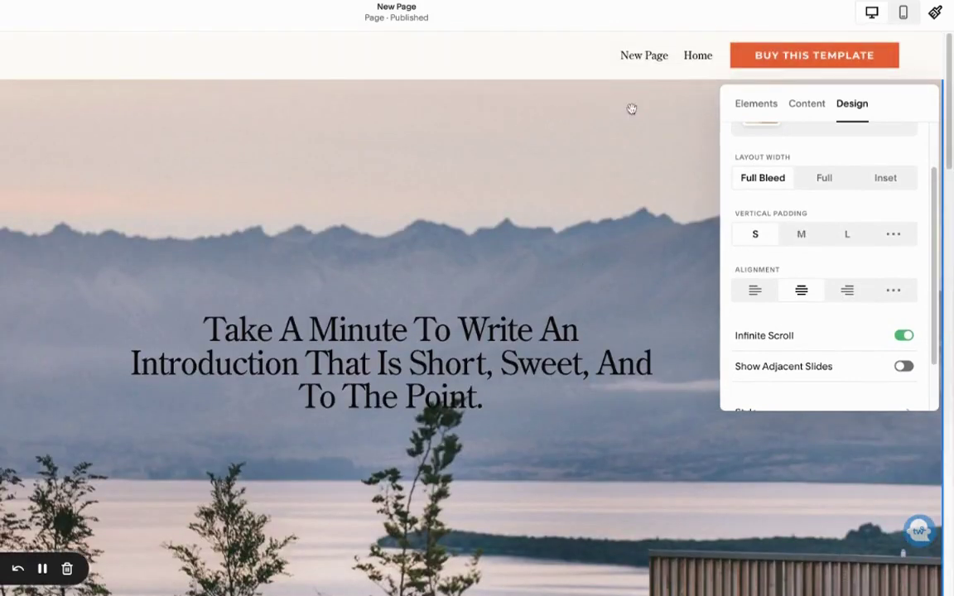
{"action": "scroll", "coordinate": [543, 400], "scroll_direction": "down", "scroll_amount": 2}
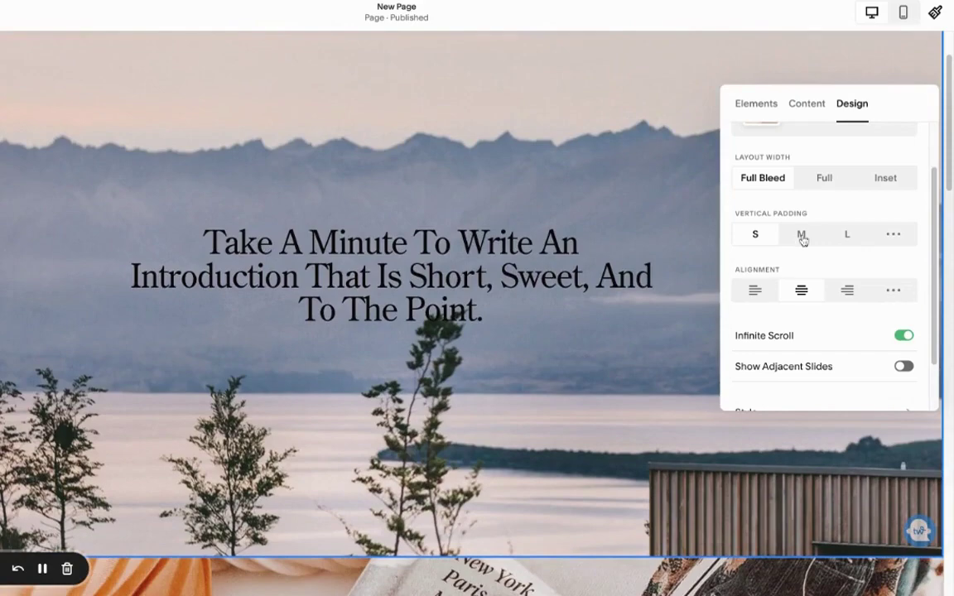
Try medium vertical padding and other alignments, returning padding to small.
{"action": "left_click", "coordinate": [801, 235]}
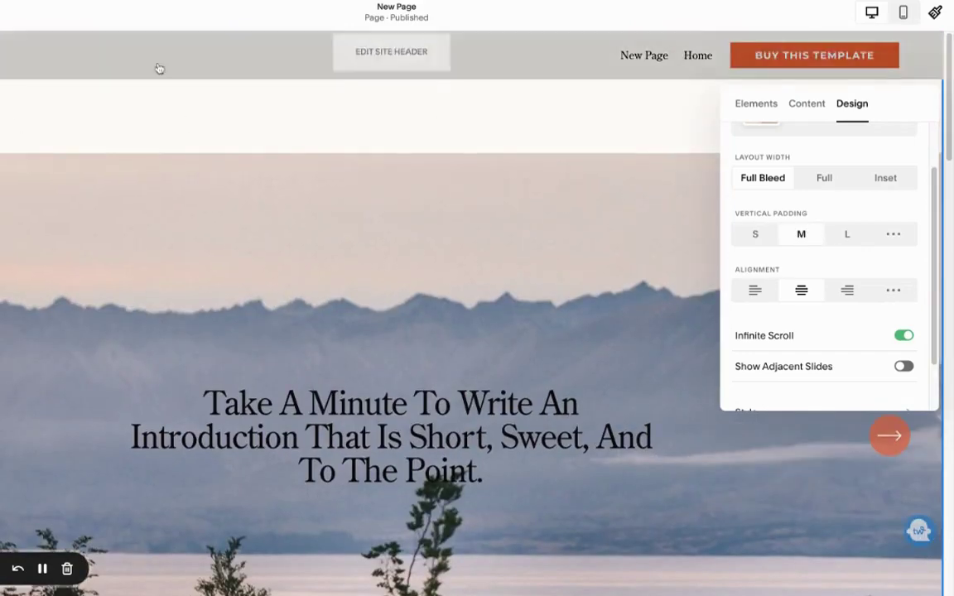
{"action": "scroll", "coordinate": [166, 298], "scroll_direction": "down", "scroll_amount": 5}
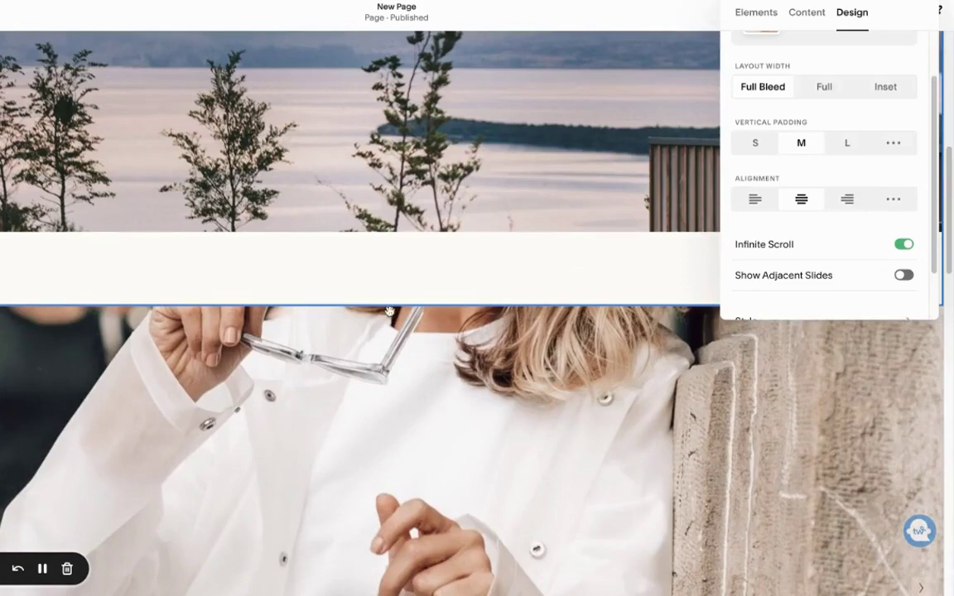
{"action": "scroll", "coordinate": [350, 280], "scroll_direction": "up", "scroll_amount": 2}
{"action": "left_click", "coordinate": [752, 143]}
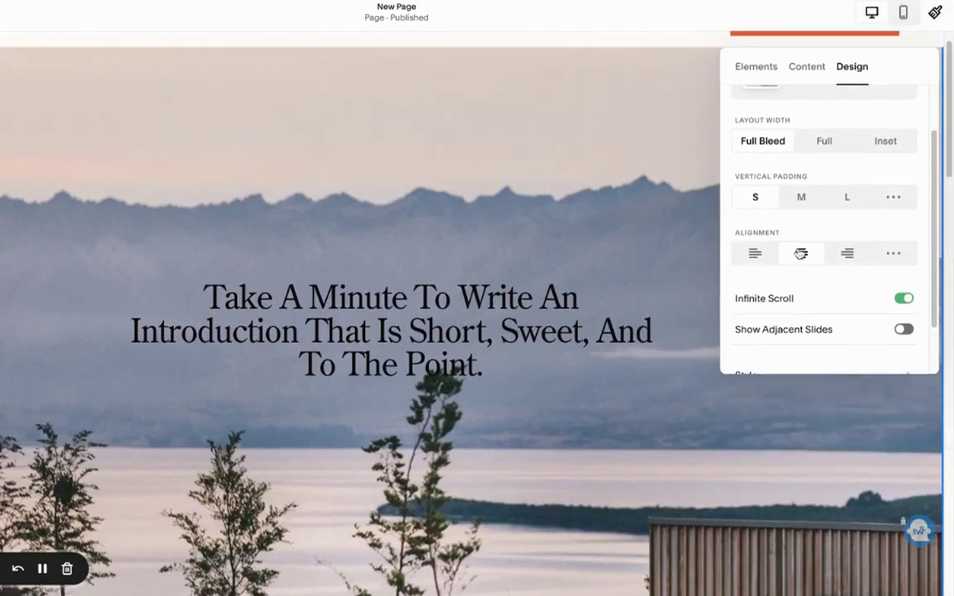
{"action": "left_click", "coordinate": [757, 254]}
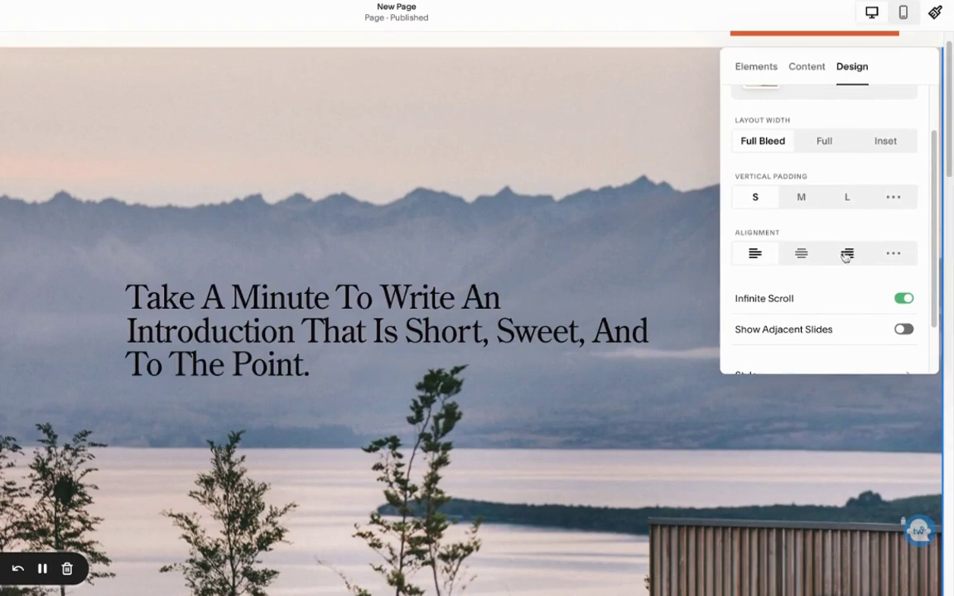
{"action": "left_click", "coordinate": [892, 253]}
Turn on body text for each slide.
{"action": "left_click", "coordinate": [761, 70]}
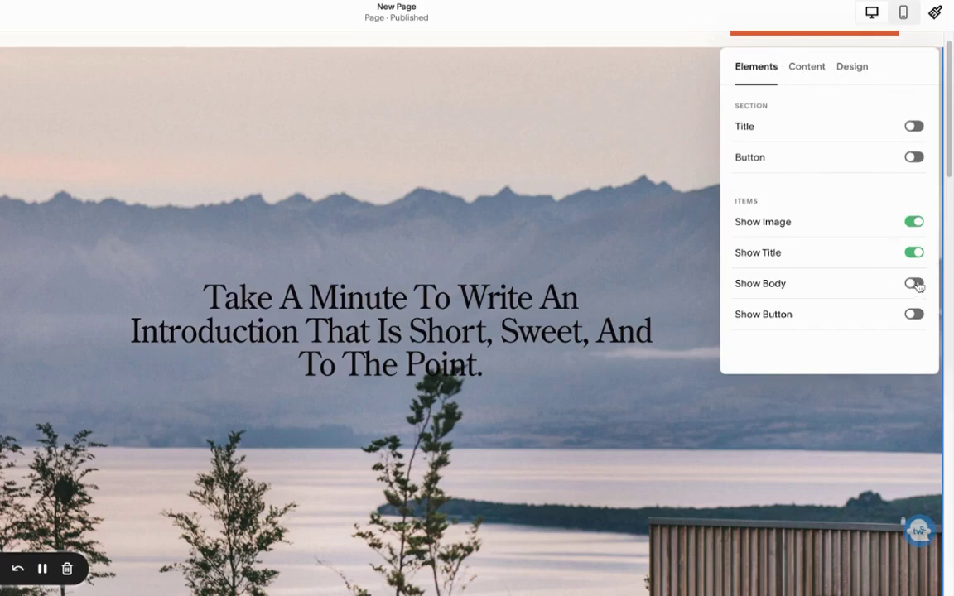
{"action": "left_click", "coordinate": [914, 283]}
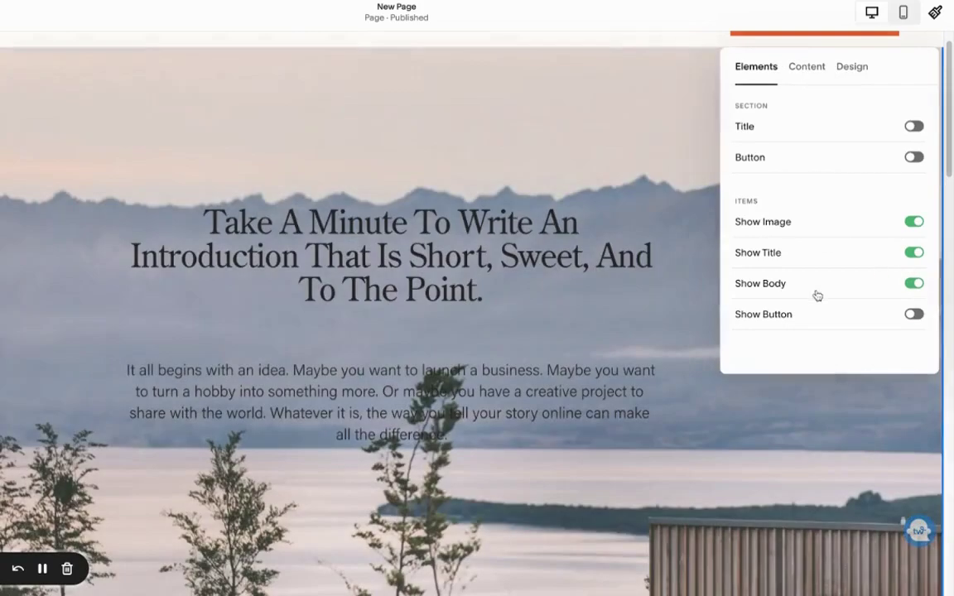
{"action": "left_click", "coordinate": [852, 66]}
{"action": "scroll", "coordinate": [826, 267], "scroll_direction": "down", "scroll_amount": 1}
{"action": "scroll", "coordinate": [826, 268], "scroll_direction": "down", "scroll_amount": 2}
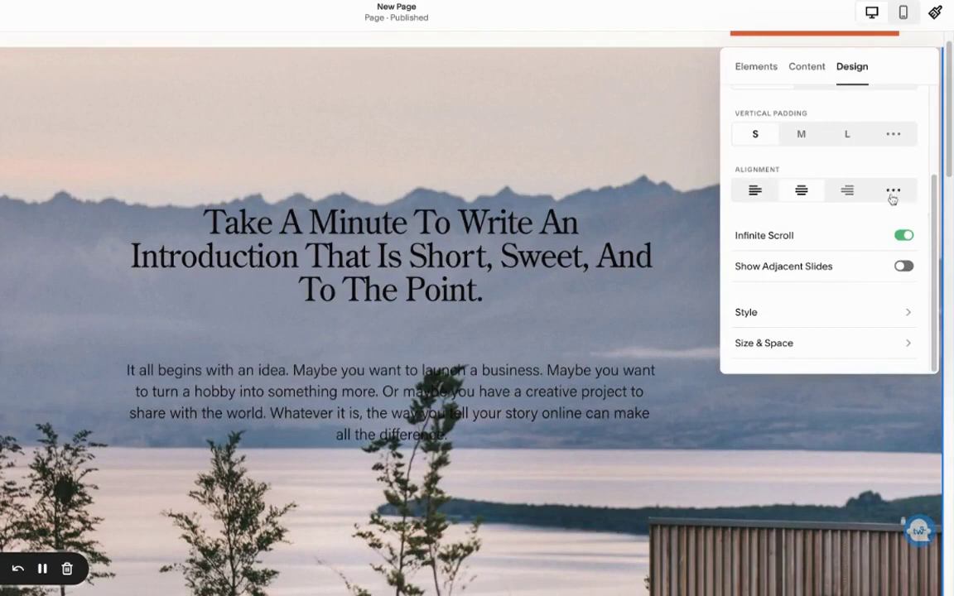
Experiment with separate title and body alignment, then centre all slide text together.
{"action": "left_click", "coordinate": [894, 191]}
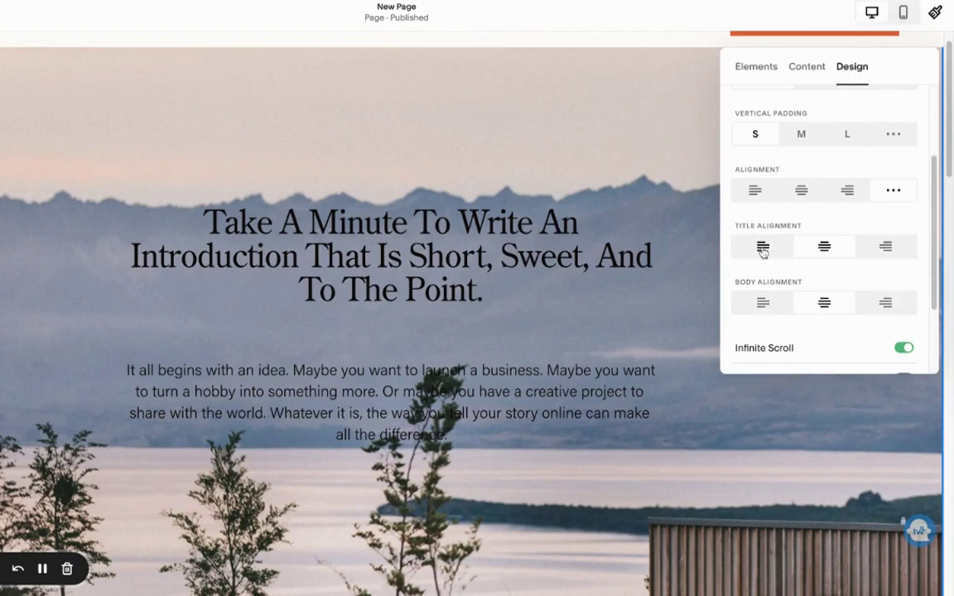
{"action": "left_click", "coordinate": [762, 248]}
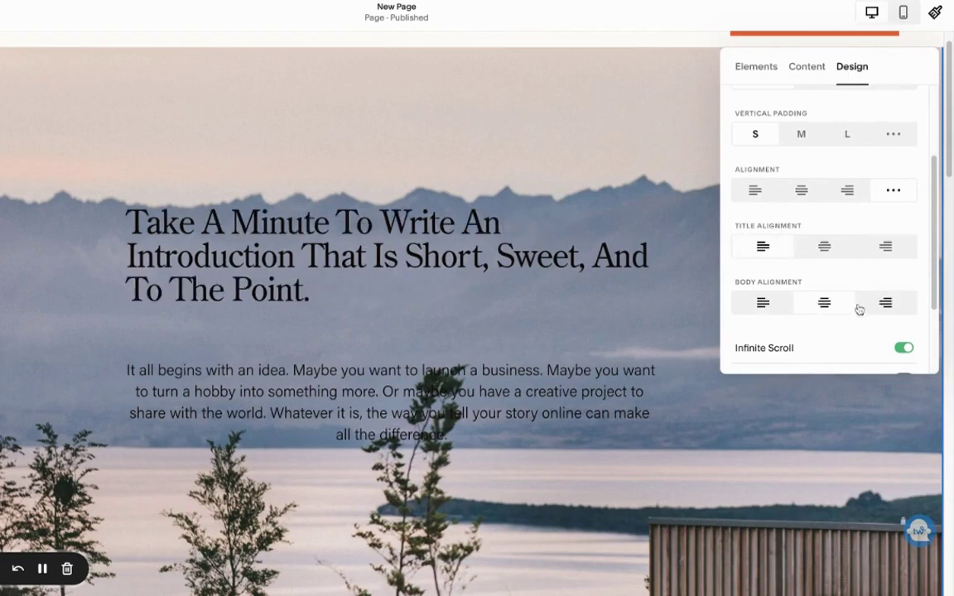
{"action": "left_click", "coordinate": [887, 303]}
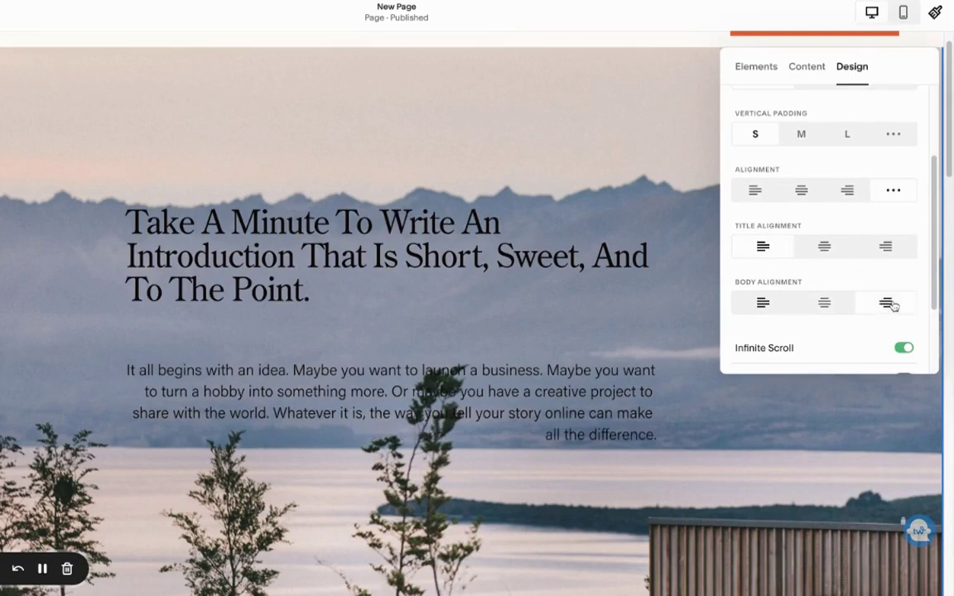
{"action": "left_click", "coordinate": [824, 303]}
{"action": "left_click", "coordinate": [824, 247]}
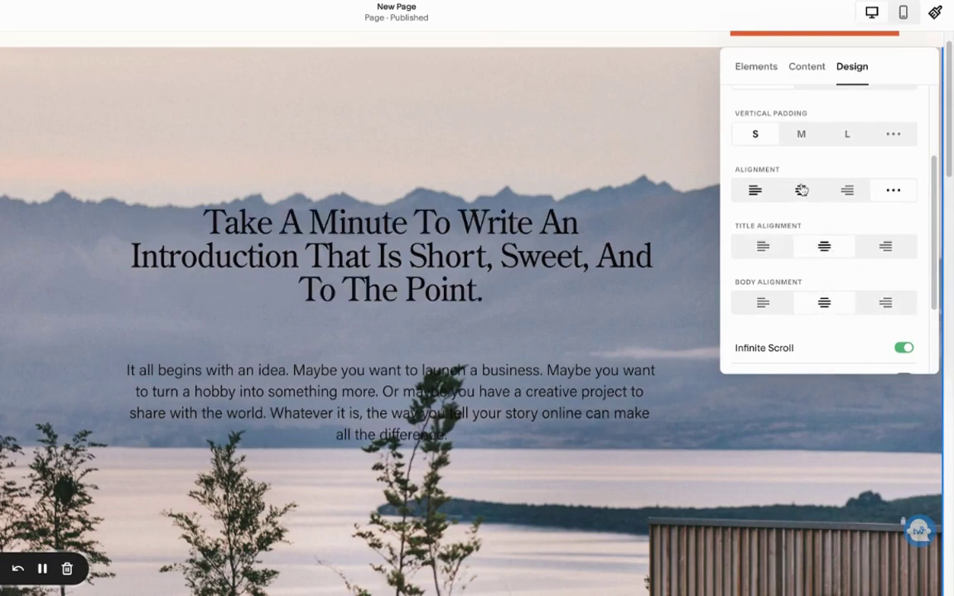
{"action": "left_click", "coordinate": [803, 190]}
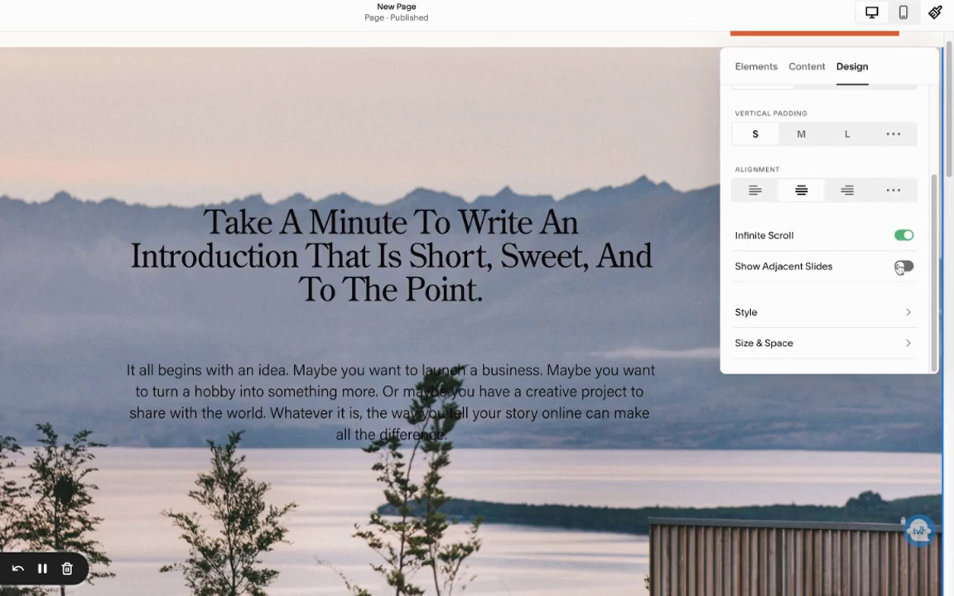
Turn on Show Adjacent Slides and preview swiping to the next slide.
{"action": "left_click", "coordinate": [905, 266]}
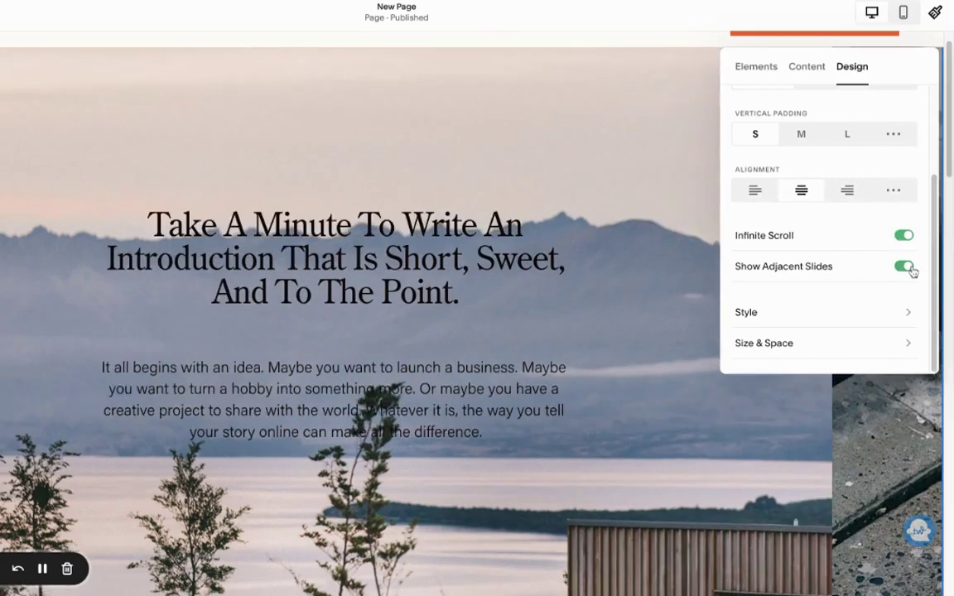
{"action": "left_click_drag", "start_coordinate": [904, 66], "coordinate": [261, 134]}
{"action": "left_click", "coordinate": [872, 207]}
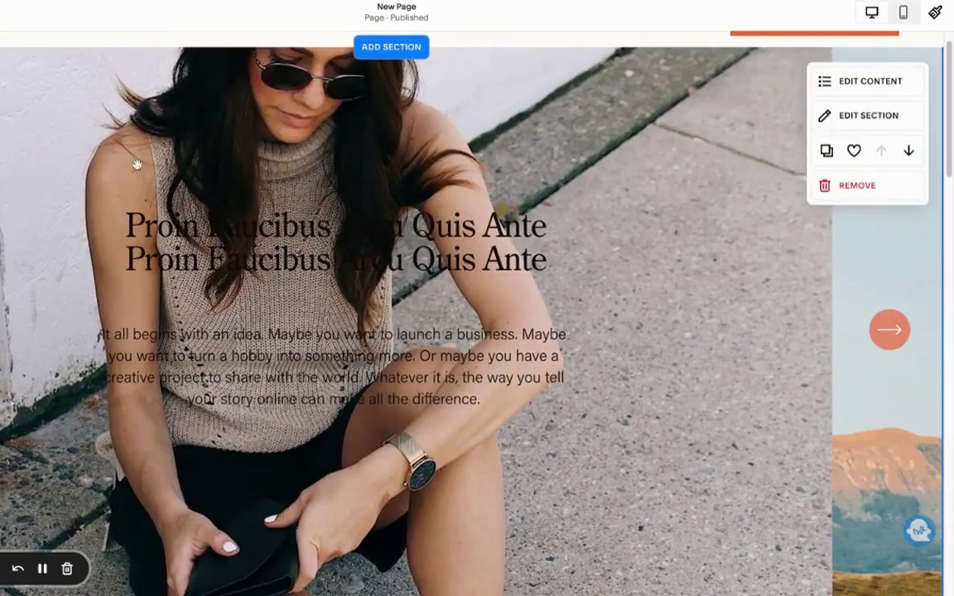
{"action": "left_click_drag", "start_coordinate": [643, 257], "coordinate": [609, 254]}
{"action": "left_click", "coordinate": [826, 83]}
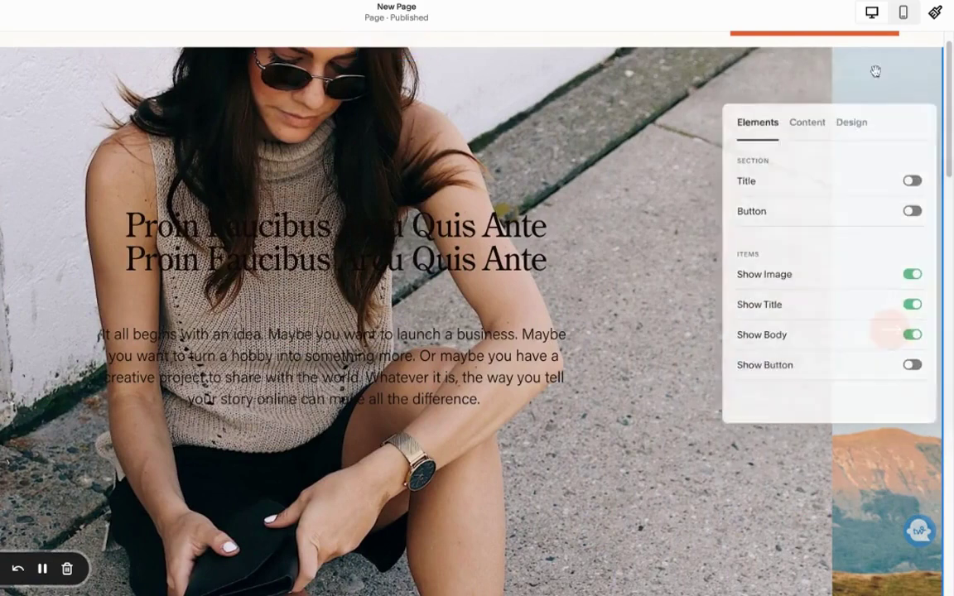
{"action": "left_click", "coordinate": [850, 122]}
{"action": "scroll", "coordinate": [868, 306], "scroll_direction": "down", "scroll_amount": 3}
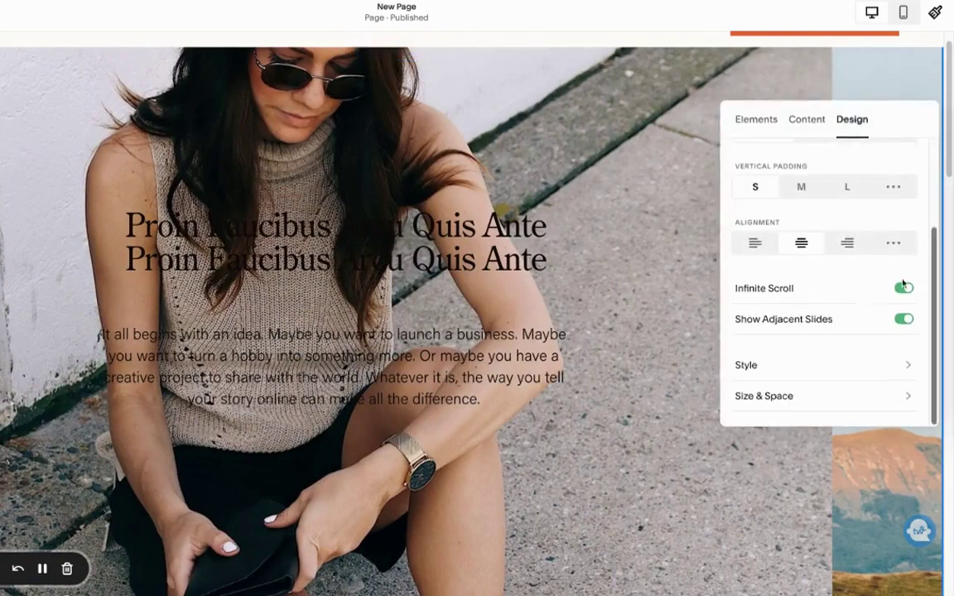
Switch slide text size to custom, with 4.4rem titles and 0.8rem descriptions.
{"action": "left_click", "coordinate": [786, 364]}
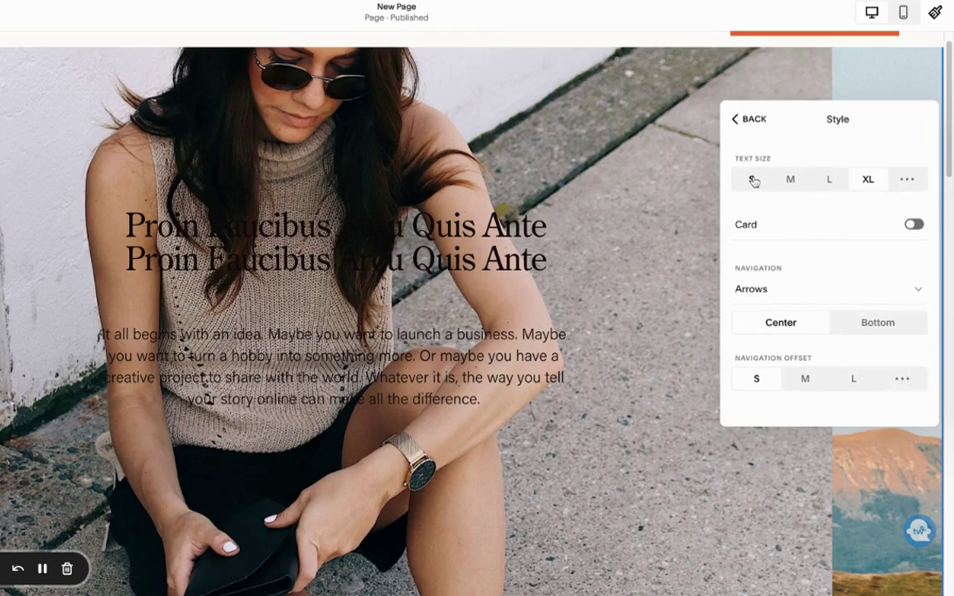
{"action": "left_click", "coordinate": [753, 180]}
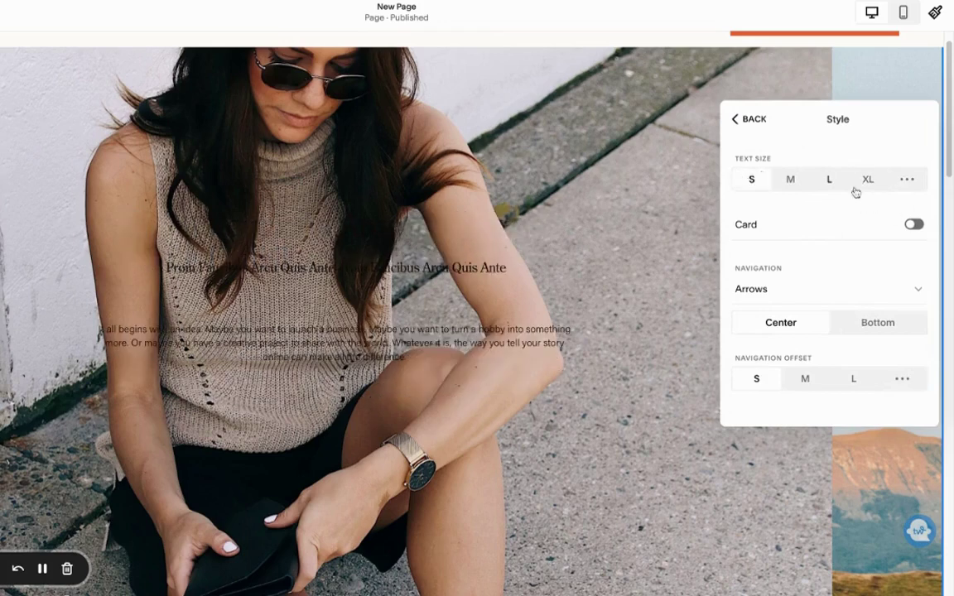
{"action": "left_click", "coordinate": [901, 181]}
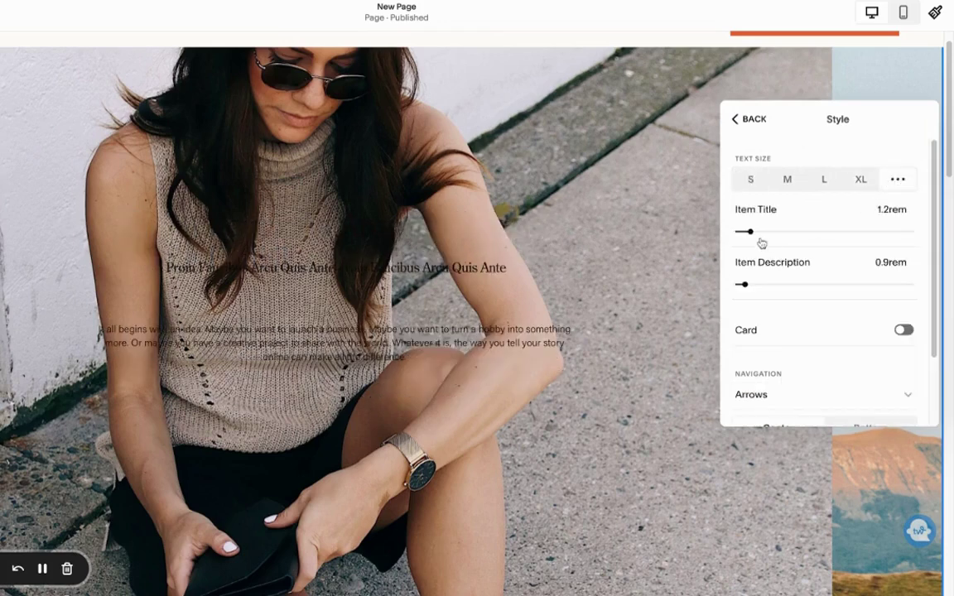
{"action": "left_click_drag", "start_coordinate": [772, 232], "coordinate": [814, 231]}
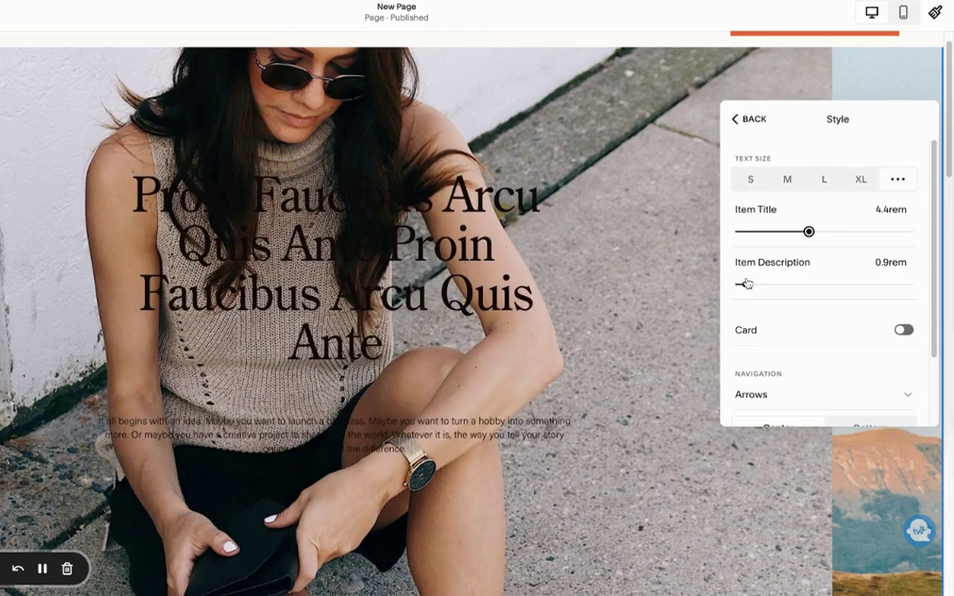
{"action": "left_click_drag", "start_coordinate": [746, 284], "coordinate": [743, 284]}
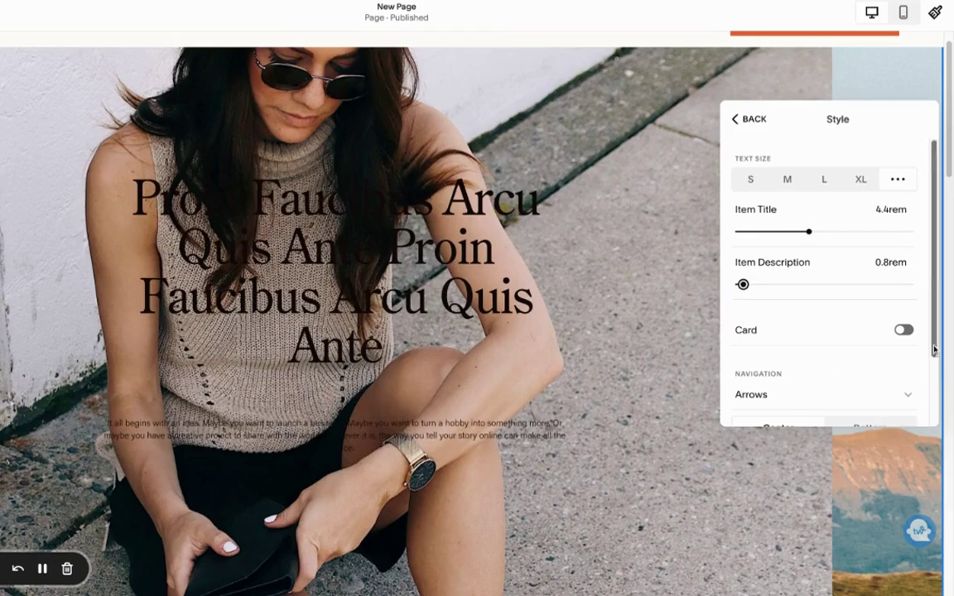
Put a peach card behind the slide text.
{"action": "left_click", "coordinate": [904, 330]}
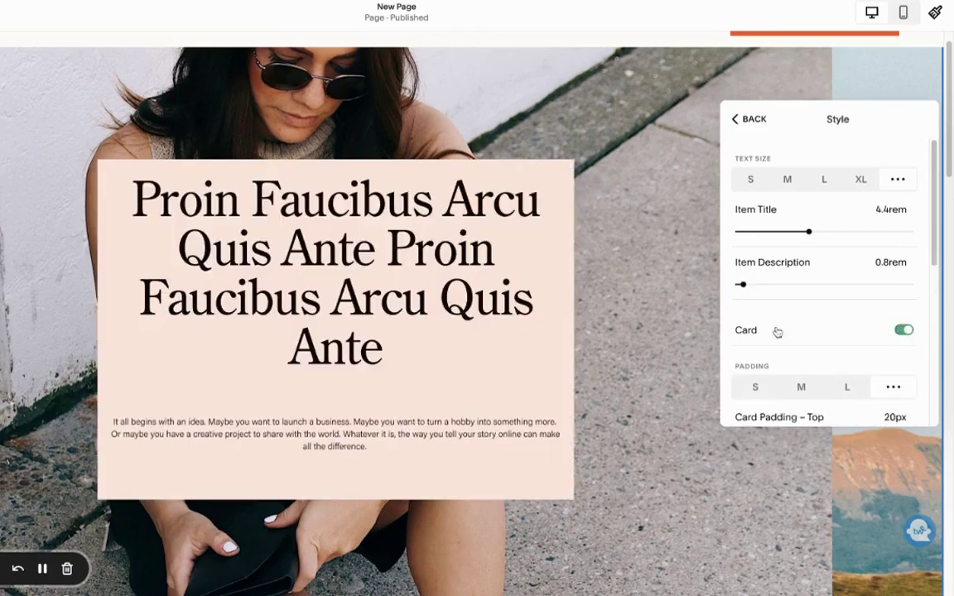
{"action": "scroll", "coordinate": [845, 314], "scroll_direction": "down", "scroll_amount": 1}
{"action": "scroll", "coordinate": [817, 310], "scroll_direction": "down", "scroll_amount": 2}
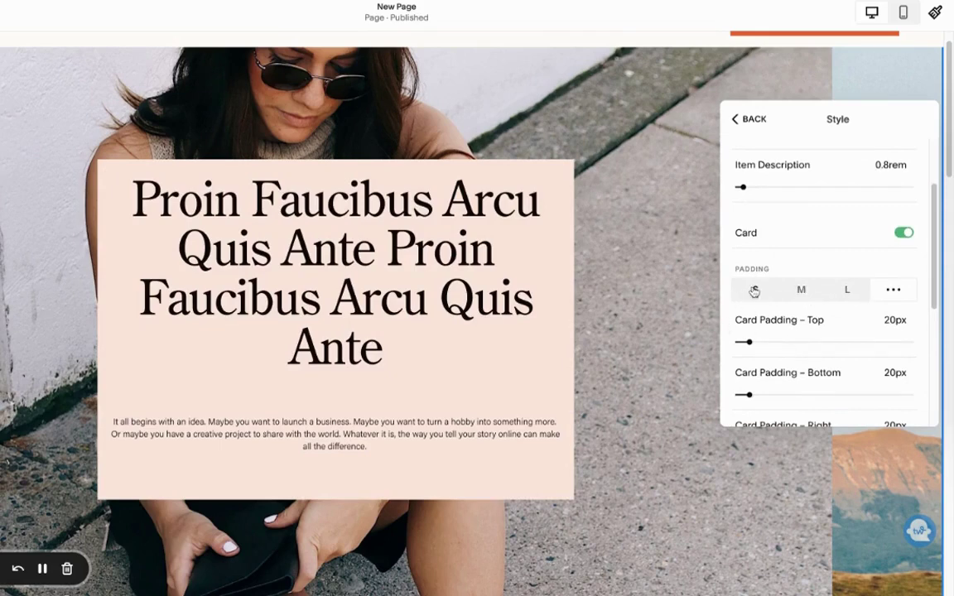
Give the card custom padding: 15% top, 6% bottom and sides.
{"action": "left_click", "coordinate": [800, 292]}
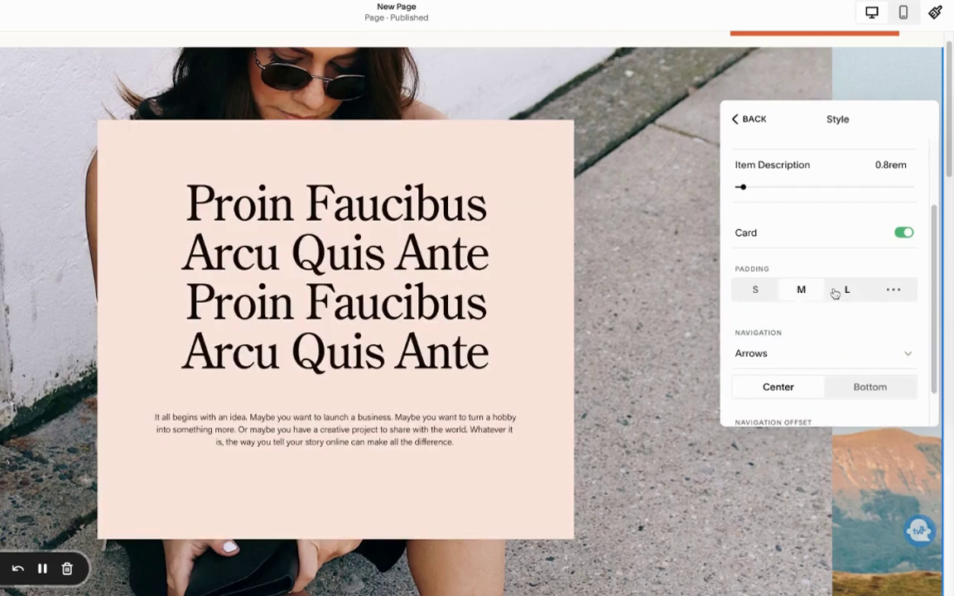
{"action": "left_click", "coordinate": [893, 290]}
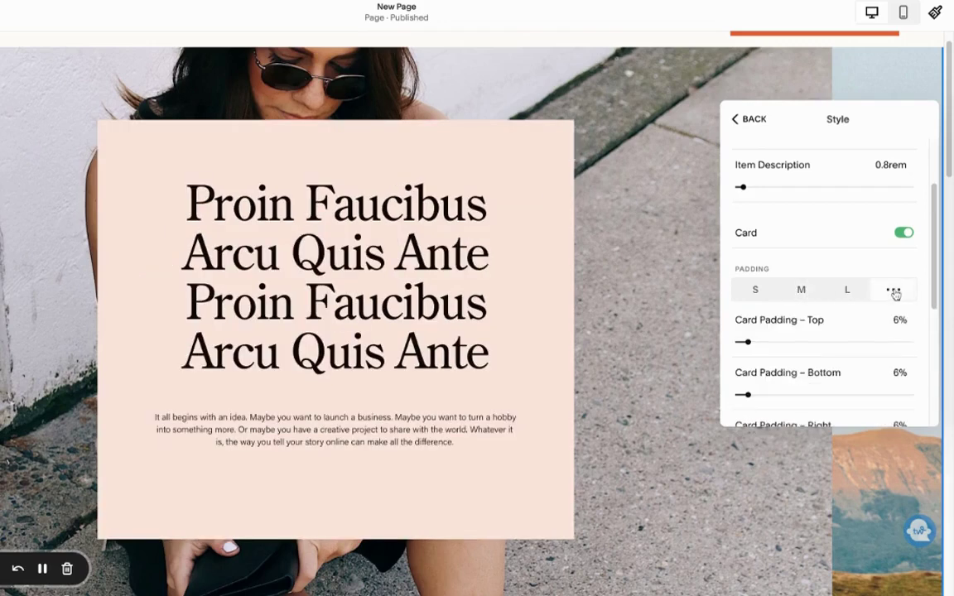
{"action": "left_click", "coordinate": [796, 341]}
{"action": "left_click_drag", "start_coordinate": [796, 342], "coordinate": [763, 342]}
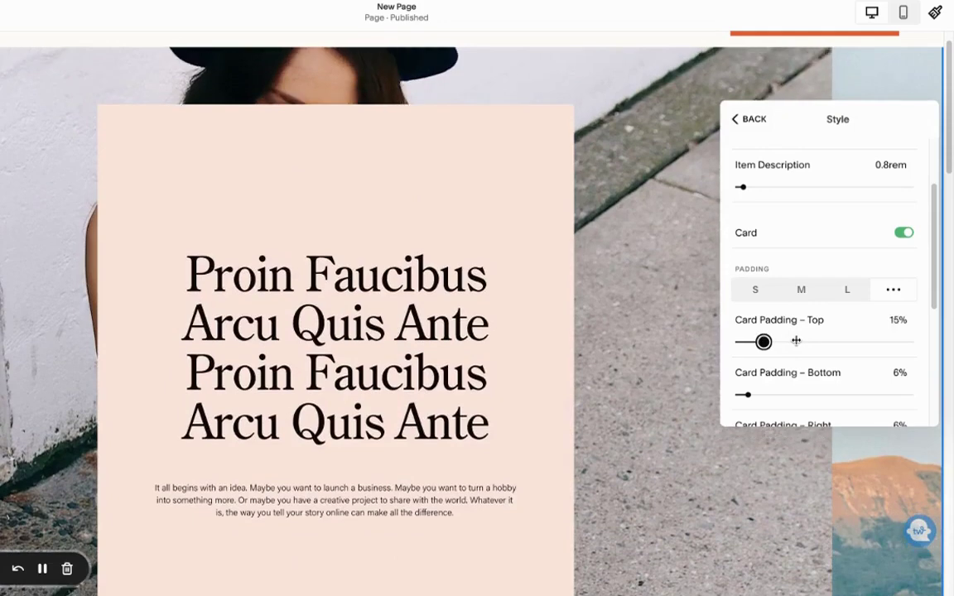
{"action": "scroll", "coordinate": [870, 354], "scroll_direction": "down", "scroll_amount": 3}
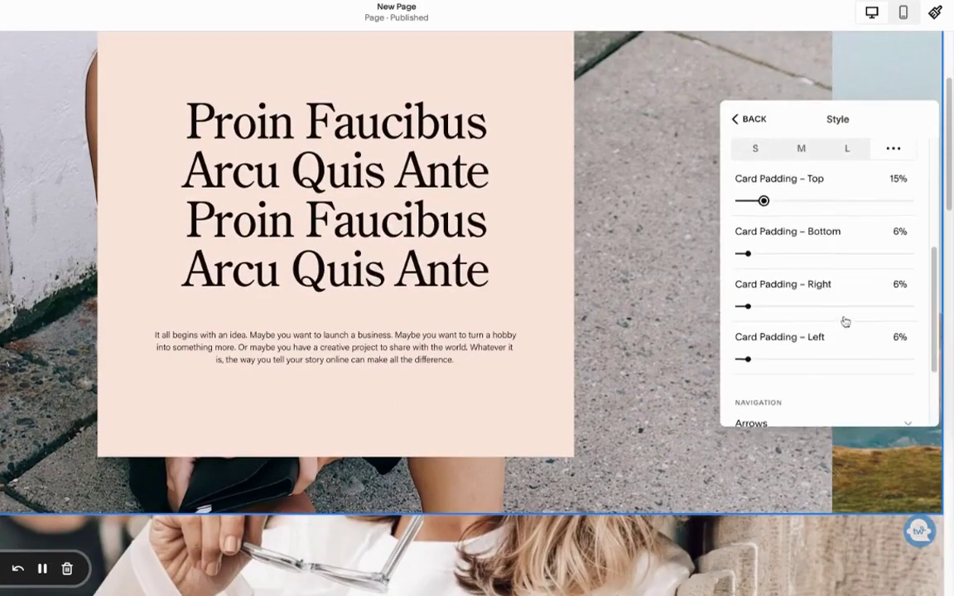
{"action": "scroll", "coordinate": [846, 321], "scroll_direction": "down", "scroll_amount": 3}
Move the slideshow navigation arrows to the bottom, below the cards.
{"action": "scroll", "coordinate": [522, 269], "scroll_direction": "up", "scroll_amount": 2}
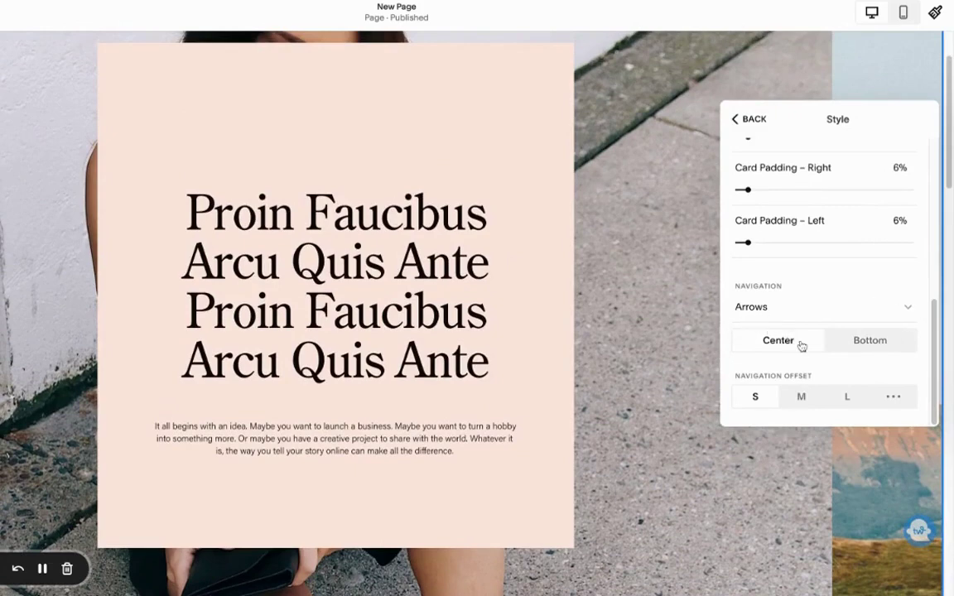
{"action": "left_click", "coordinate": [870, 340]}
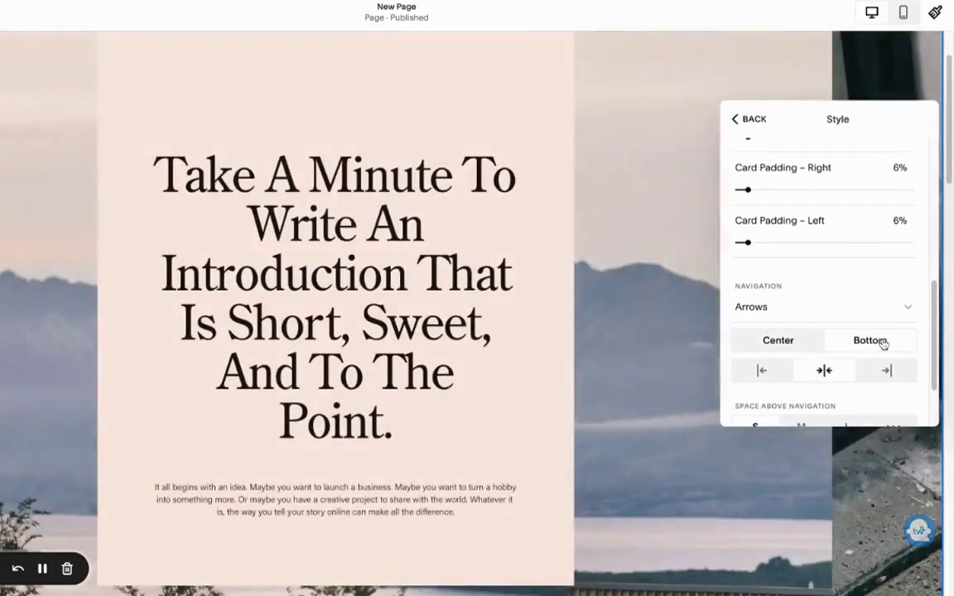
{"action": "scroll", "coordinate": [564, 344], "scroll_direction": "down", "scroll_amount": 3}
{"action": "scroll", "coordinate": [809, 250], "scroll_direction": "up", "scroll_amount": 5}
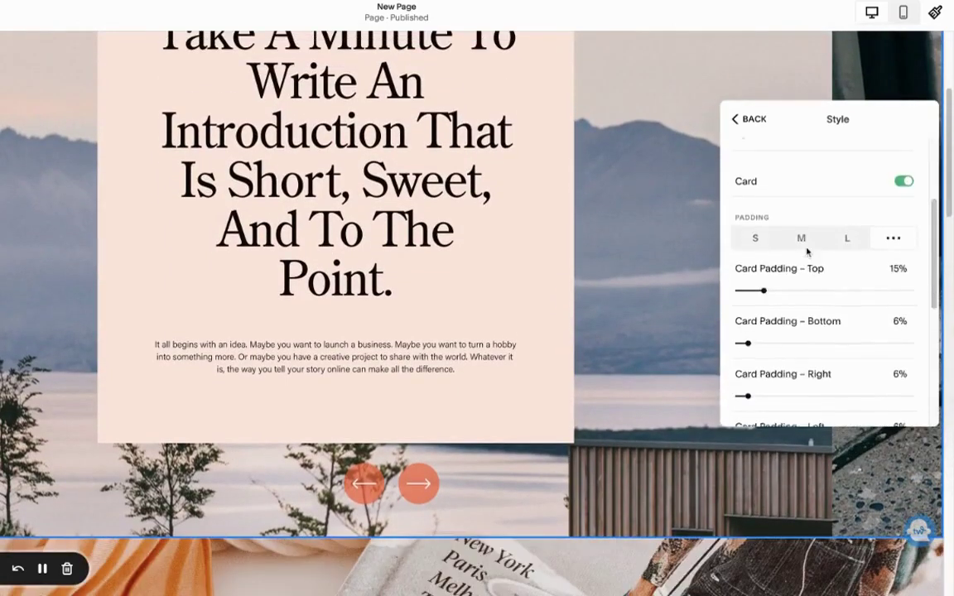
Return the card padding to the medium preset.
{"action": "left_click", "coordinate": [801, 284]}
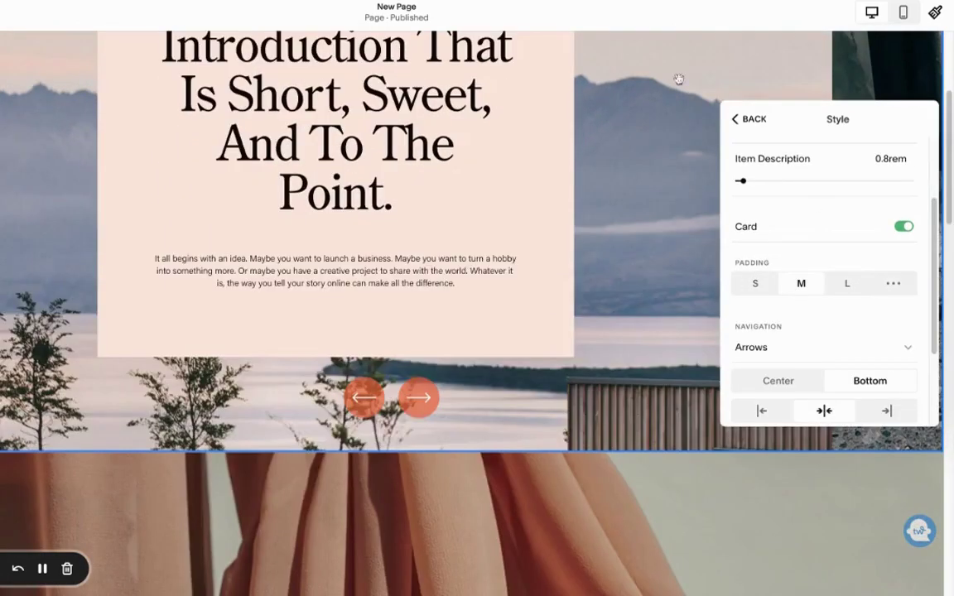
{"action": "scroll", "coordinate": [532, 272], "scroll_direction": "up", "scroll_amount": 5}
{"action": "scroll", "coordinate": [820, 314], "scroll_direction": "down", "scroll_amount": 3}
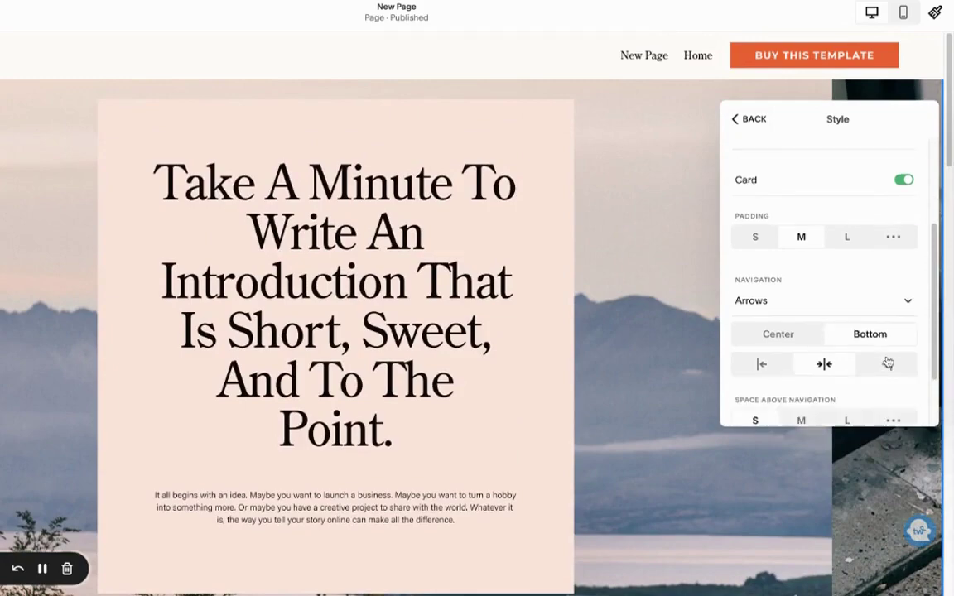
{"action": "scroll", "coordinate": [530, 370], "scroll_direction": "down", "scroll_amount": 3}
{"action": "scroll", "coordinate": [530, 371], "scroll_direction": "up", "scroll_amount": 2}
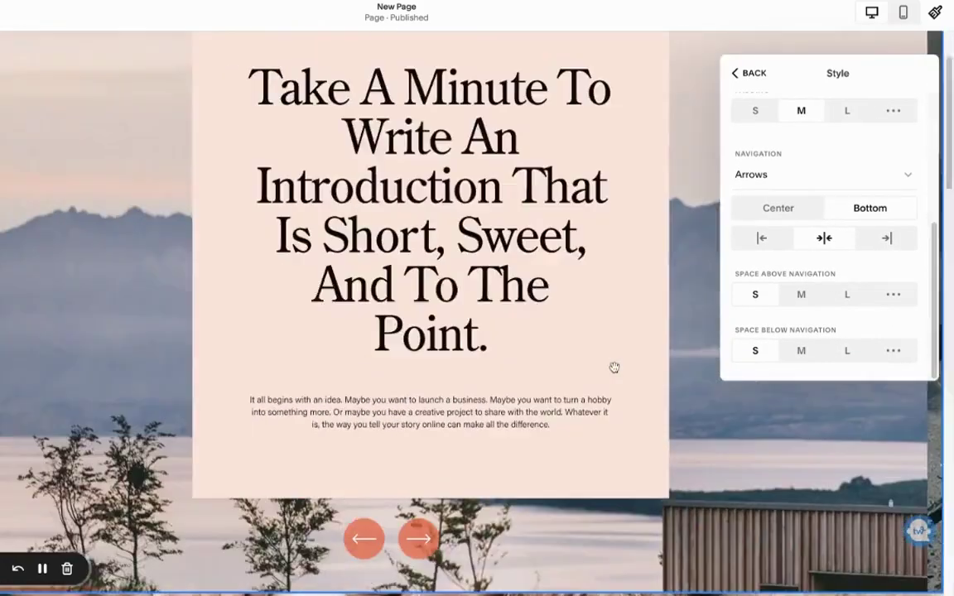
{"action": "left_click", "coordinate": [613, 366]}
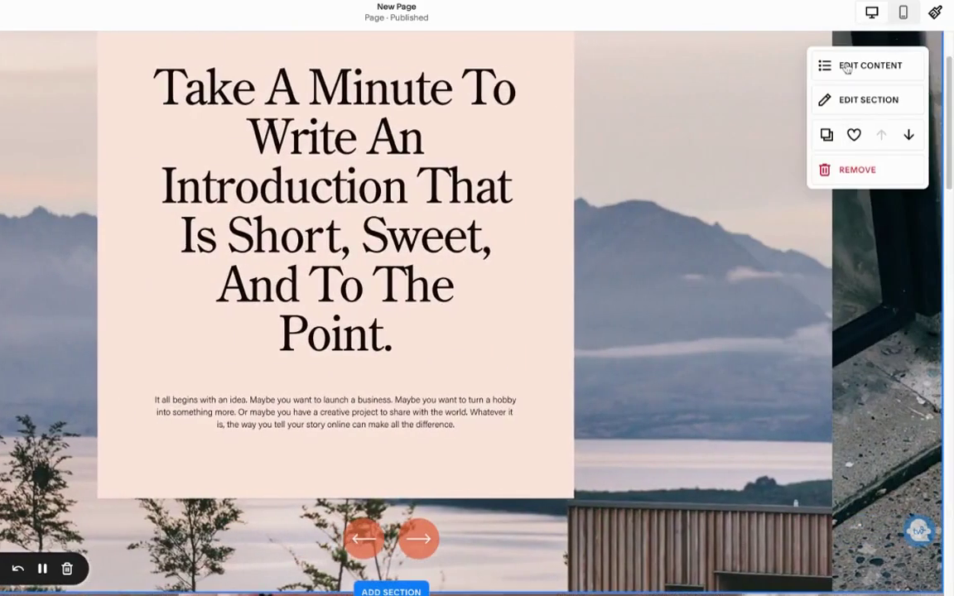
Switch off Show Adjacent Slides for the banner.
{"action": "left_click", "coordinate": [845, 65]}
{"action": "scroll", "coordinate": [854, 330], "scroll_direction": "down", "scroll_amount": 2}
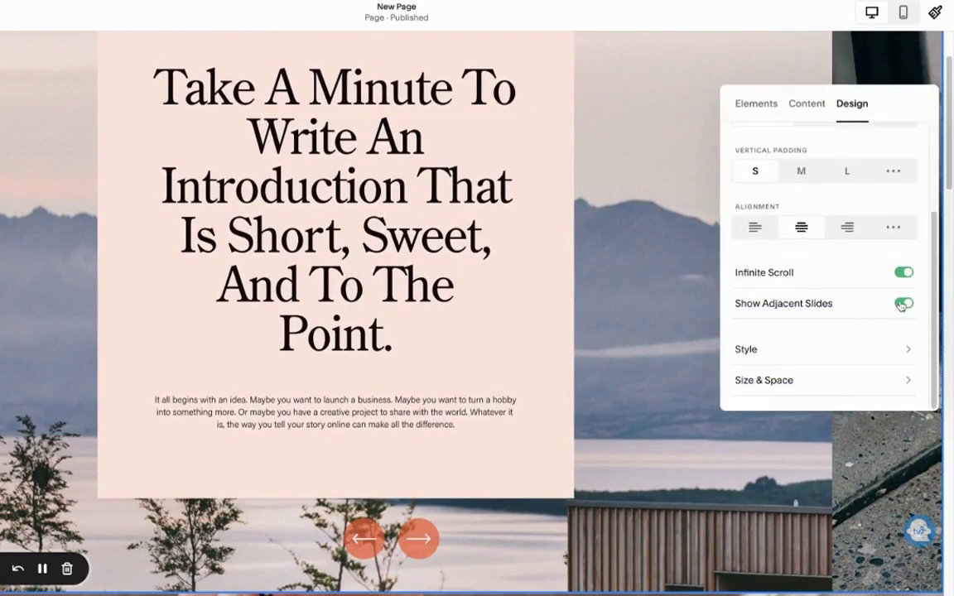
{"action": "left_click", "coordinate": [902, 304]}
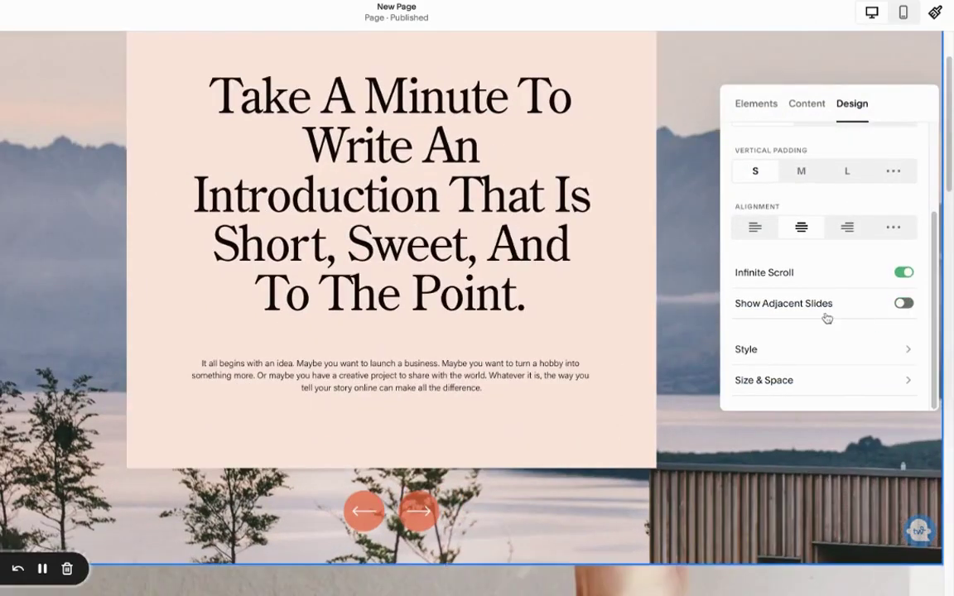
Try medium Space Below Navigation, then set it back to small.
{"action": "left_click", "coordinate": [815, 351]}
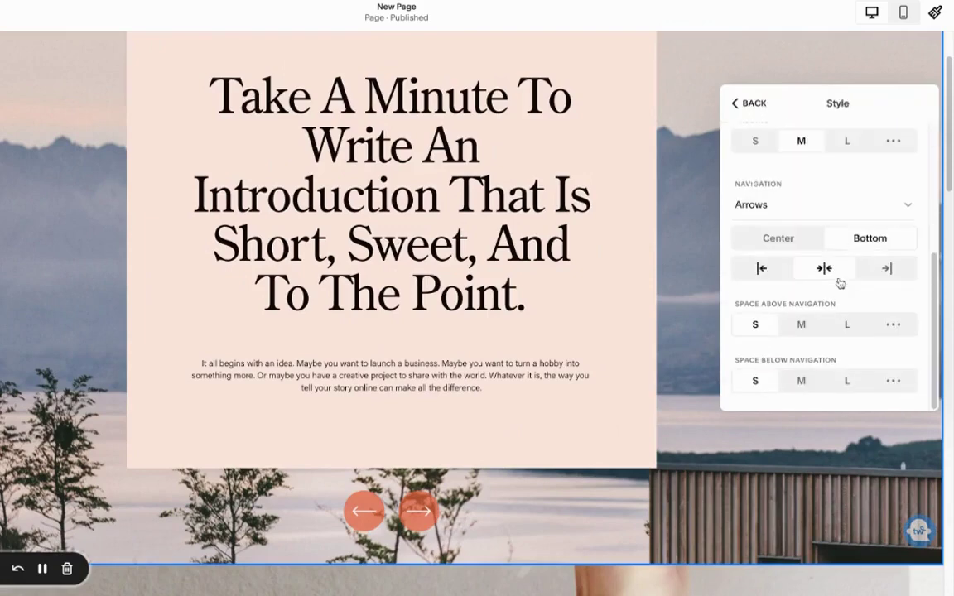
{"action": "scroll", "coordinate": [740, 422], "scroll_direction": "down", "scroll_amount": 1}
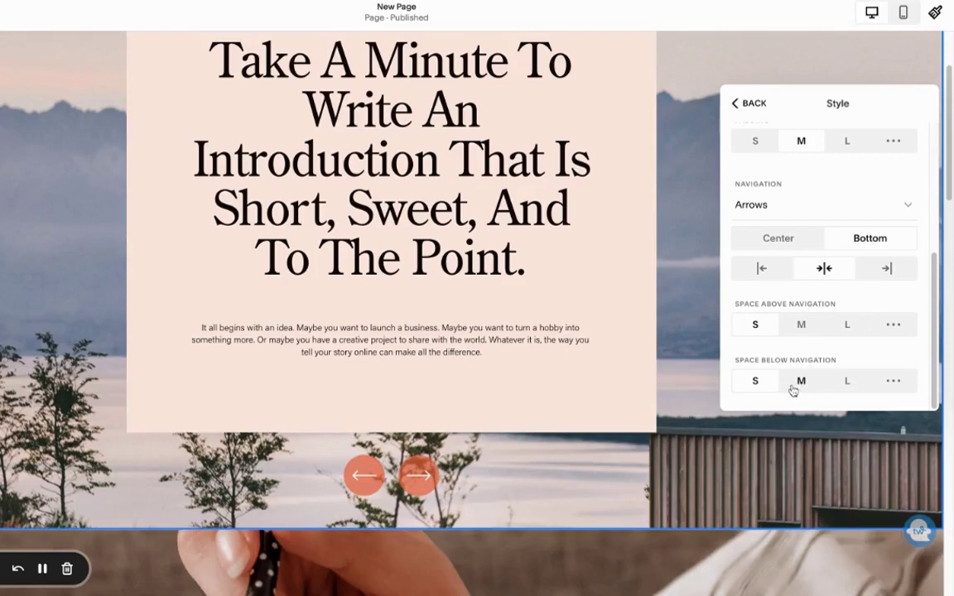
{"action": "left_click", "coordinate": [793, 389]}
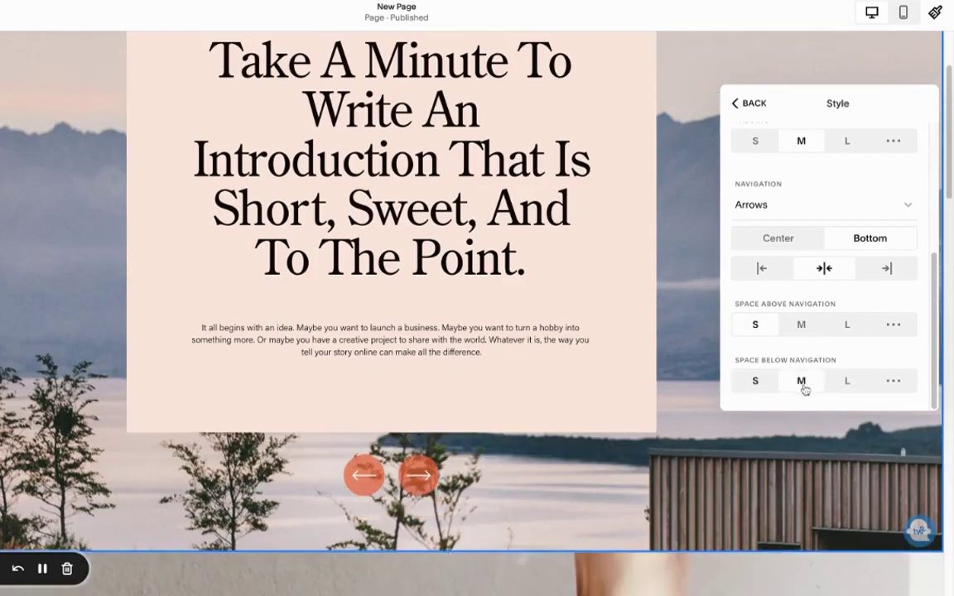
{"action": "left_click", "coordinate": [756, 382]}
{"action": "scroll", "coordinate": [761, 356], "scroll_direction": "up", "scroll_amount": 5}
{"action": "left_click", "coordinate": [748, 104]}
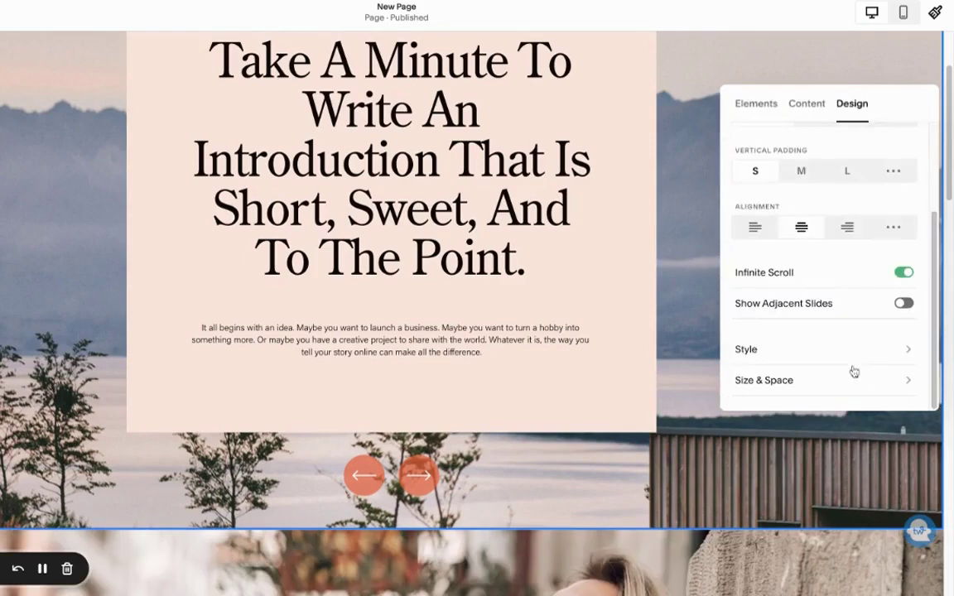
Set both slide padding and minimum slide height to the medium preset.
{"action": "left_click", "coordinate": [791, 382]}
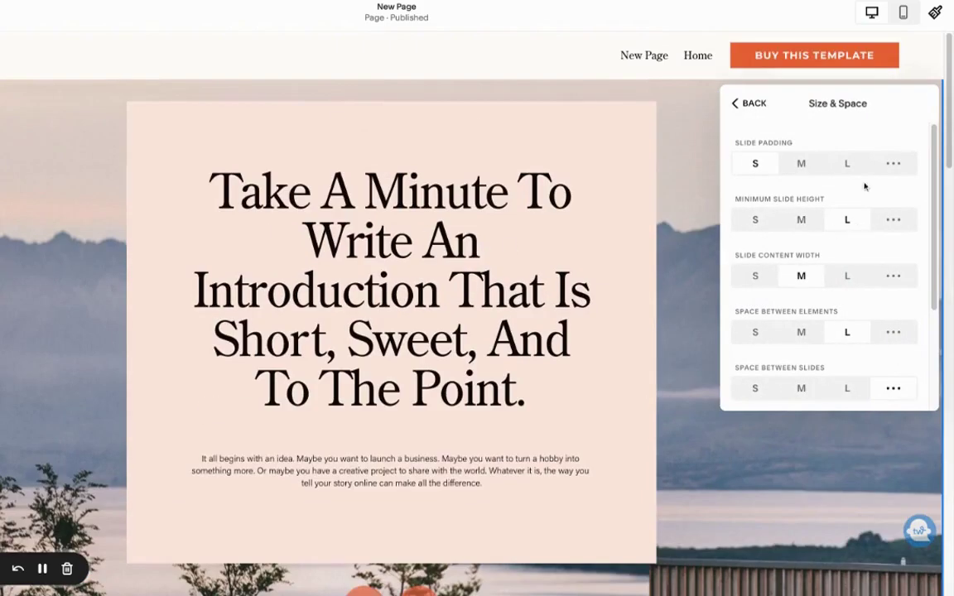
{"action": "left_click", "coordinate": [802, 165]}
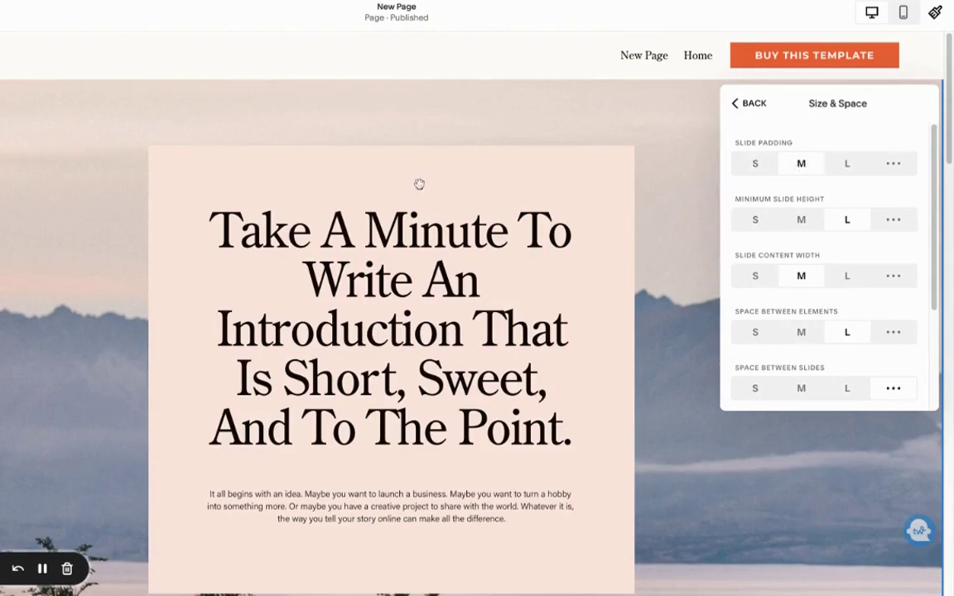
{"action": "left_click", "coordinate": [801, 219]}
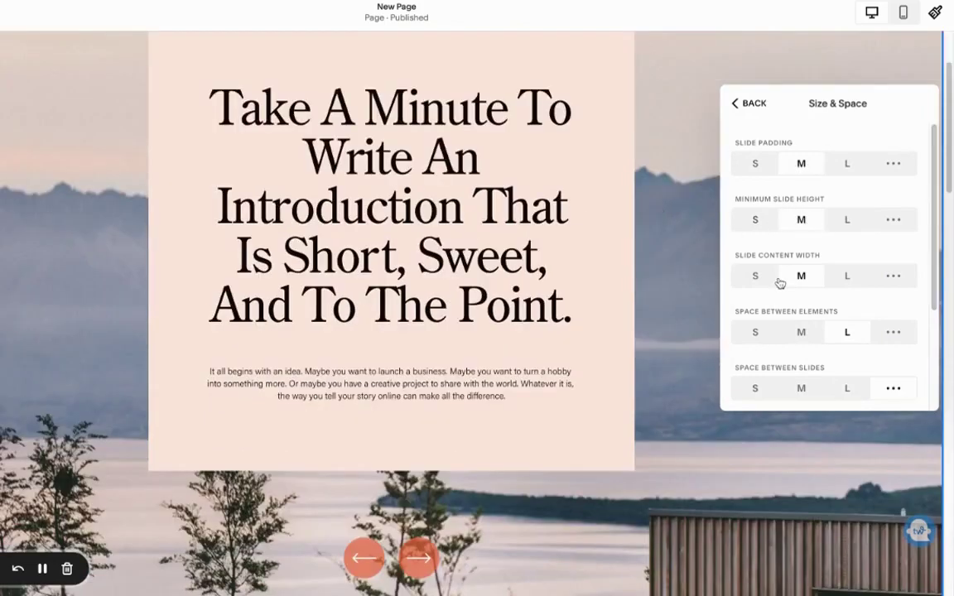
Give the slide content a custom 64% width.
{"action": "scroll", "coordinate": [788, 280], "scroll_direction": "down", "scroll_amount": 1}
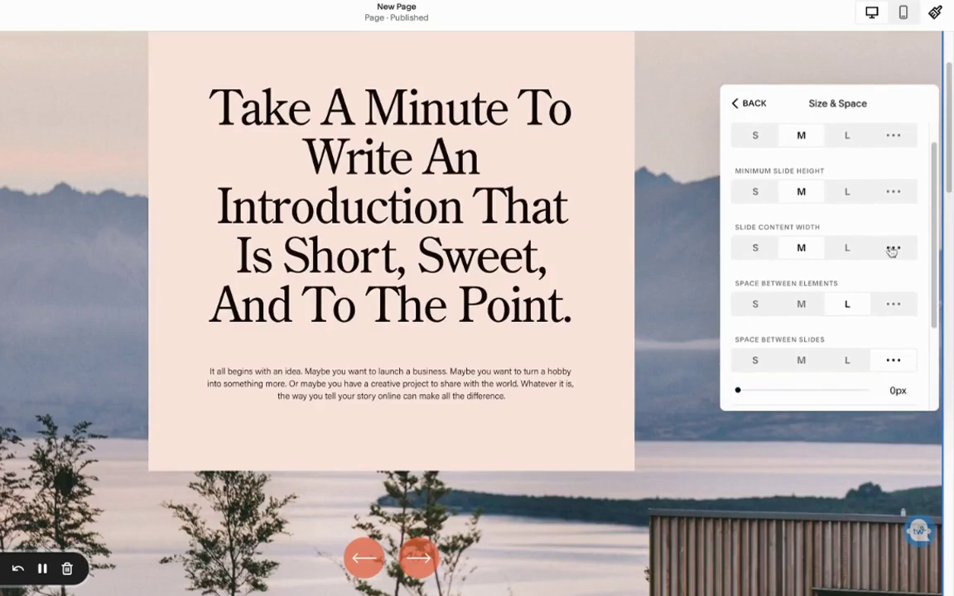
{"action": "left_click", "coordinate": [846, 249]}
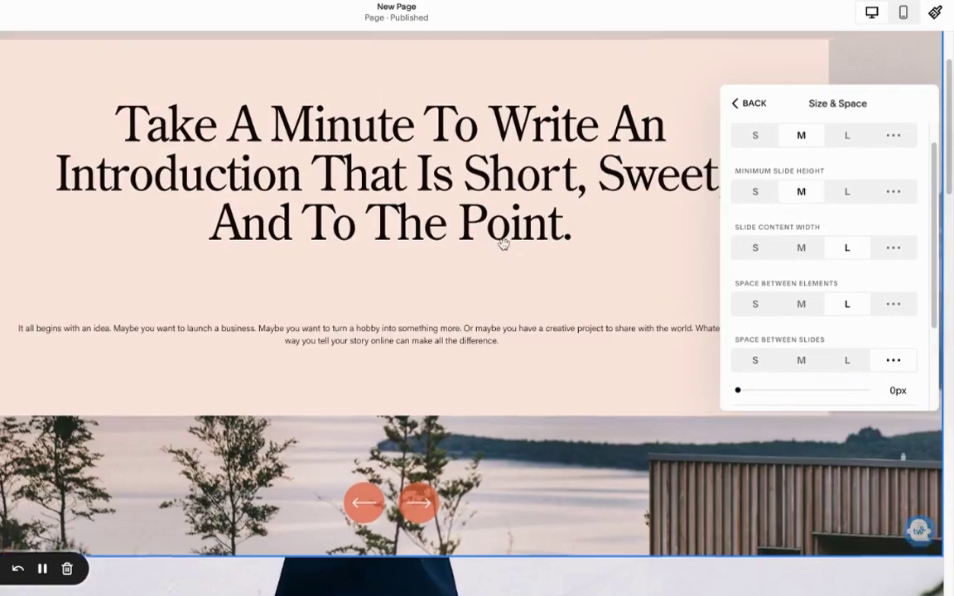
{"action": "left_click", "coordinate": [894, 248]}
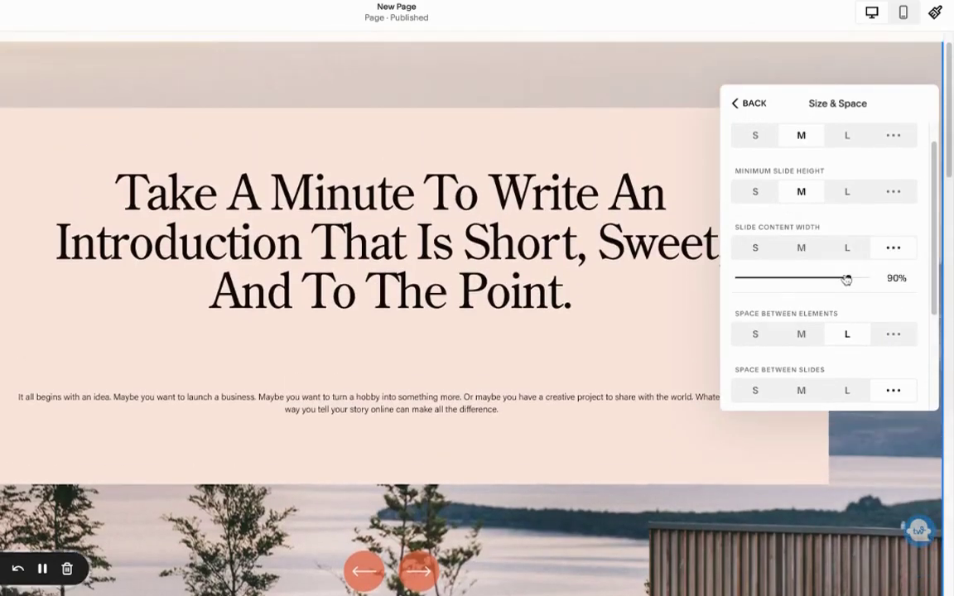
{"action": "left_click_drag", "start_coordinate": [846, 279], "coordinate": [801, 277]}
{"action": "scroll", "coordinate": [445, 338], "scroll_direction": "down", "scroll_amount": 3}
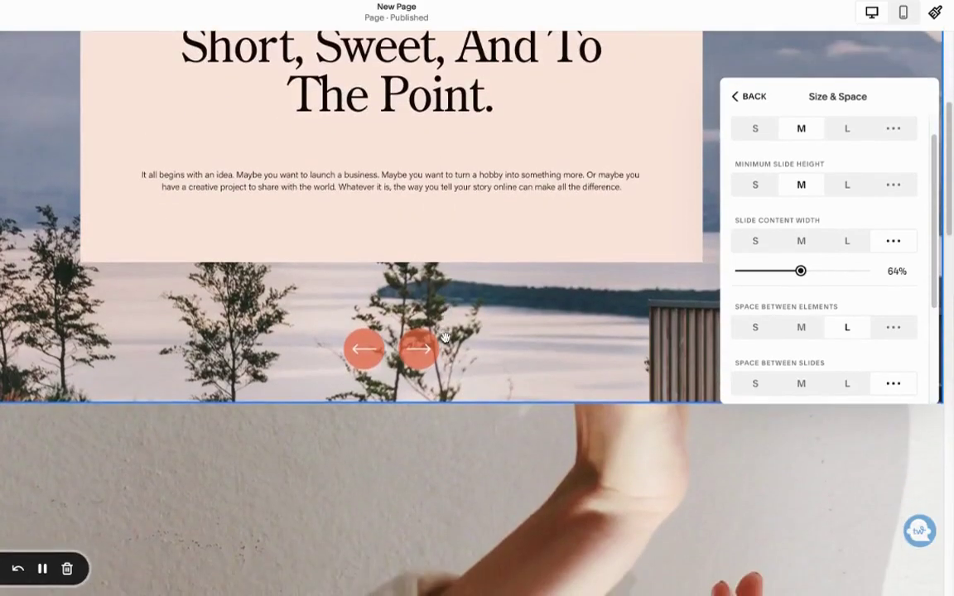
{"action": "scroll", "coordinate": [445, 338], "scroll_direction": "up", "scroll_amount": 3}
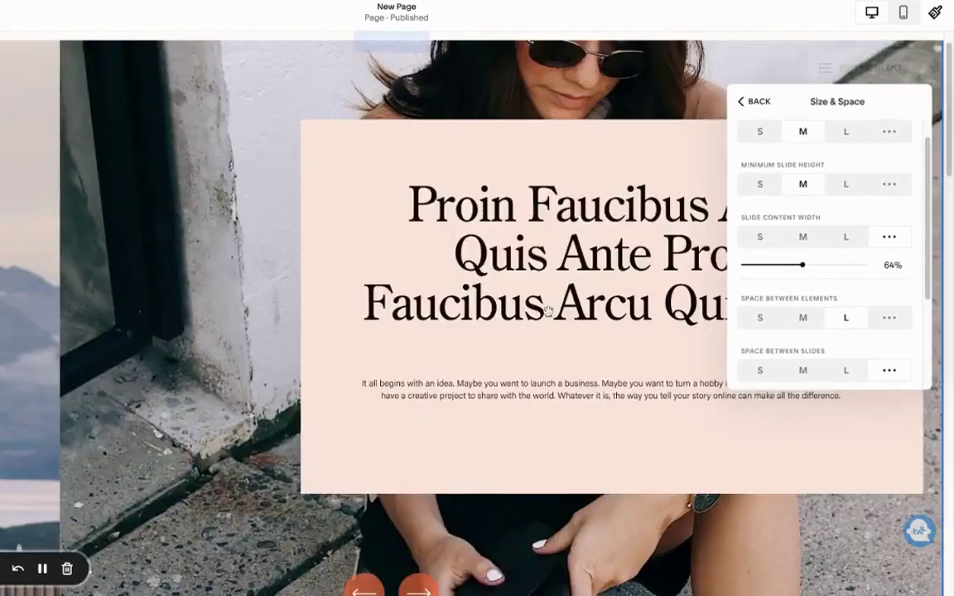
{"action": "left_click", "coordinate": [561, 245]}
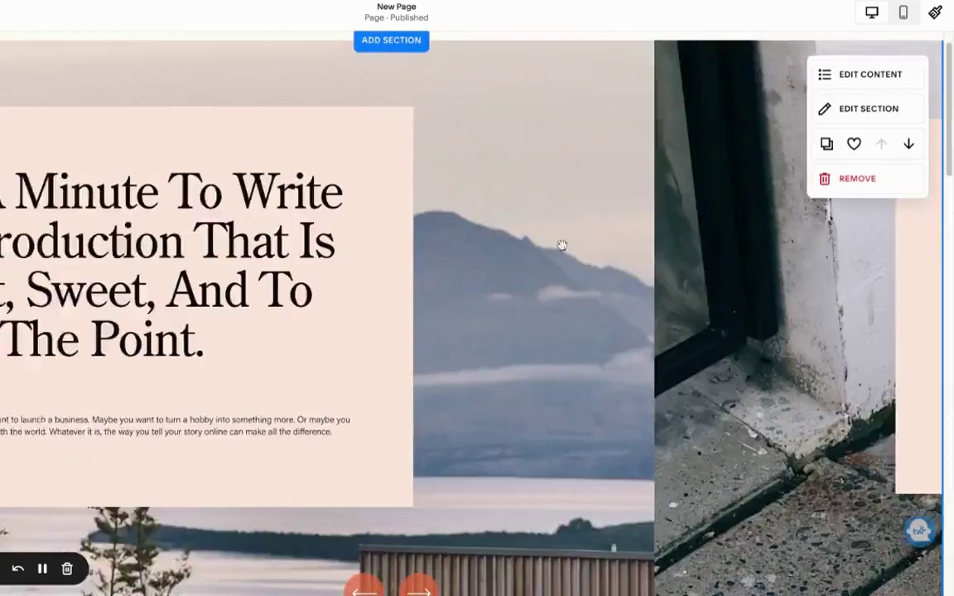
{"action": "scroll", "coordinate": [308, 215], "scroll_direction": "down", "scroll_amount": 4}
{"action": "scroll", "coordinate": [308, 157], "scroll_direction": "up", "scroll_amount": 3}
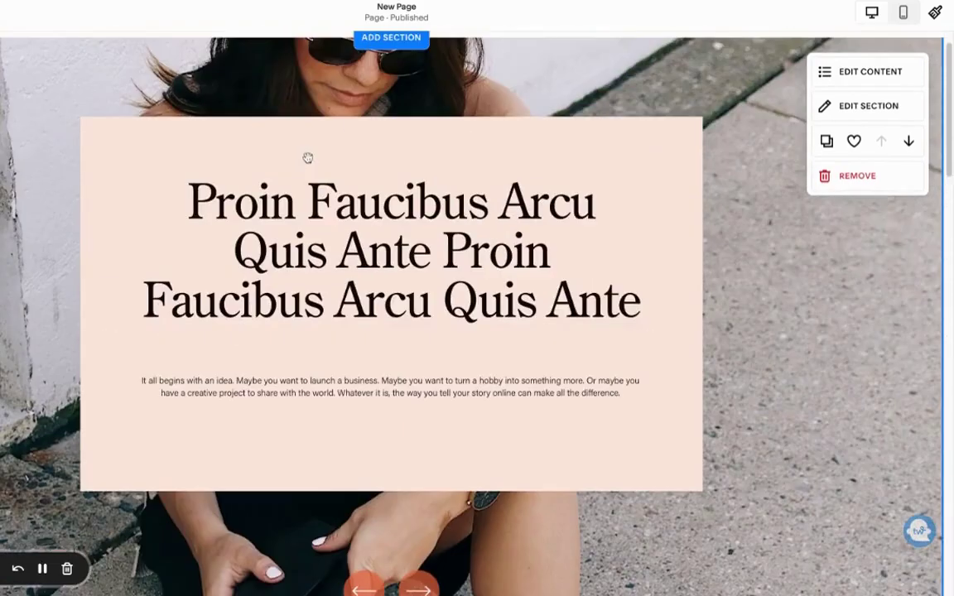
{"action": "scroll", "coordinate": [417, 247], "scroll_direction": "down", "scroll_amount": 4}
{"action": "scroll", "coordinate": [592, 93], "scroll_direction": "up", "scroll_amount": 3}
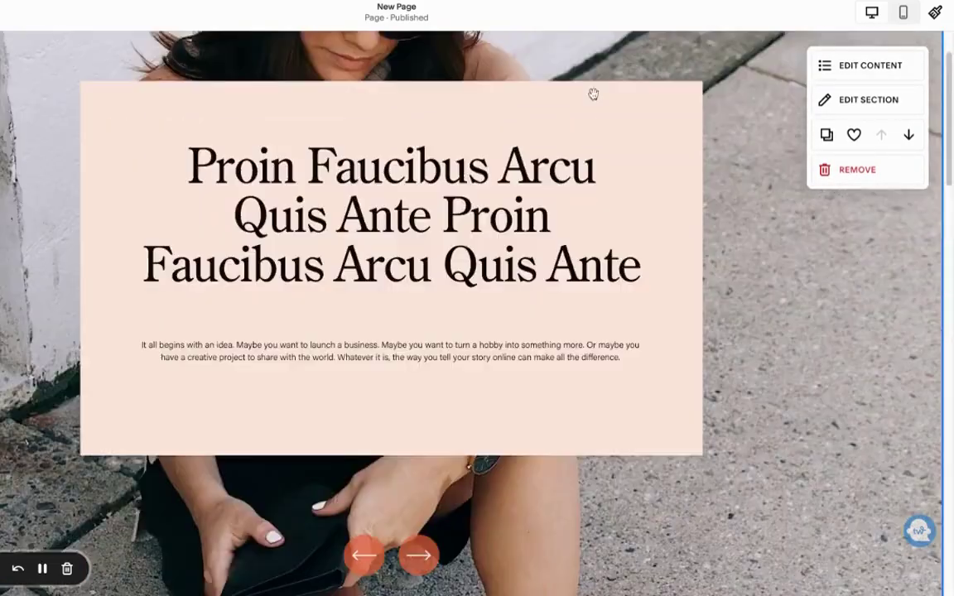
{"action": "scroll", "coordinate": [593, 94], "scroll_direction": "up", "scroll_amount": 2}
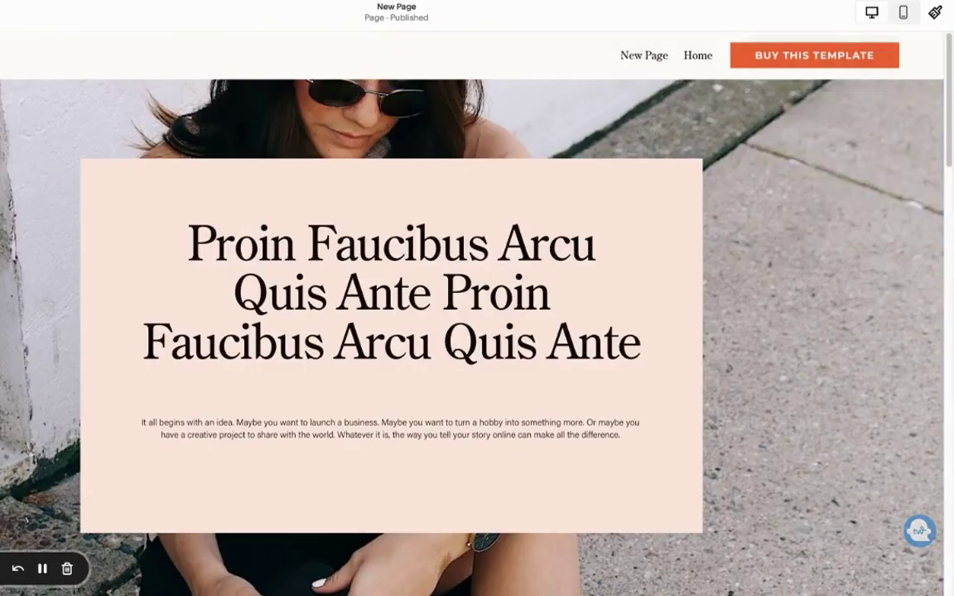